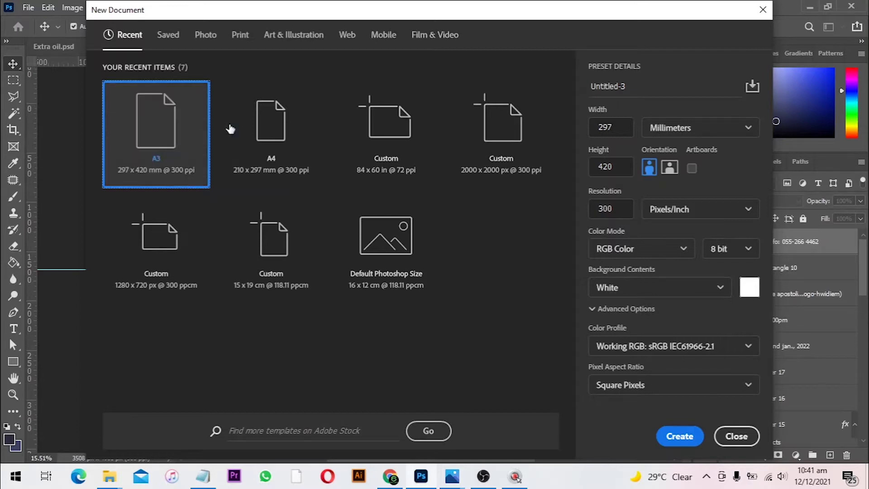
Create an A4 document at 300 ppi and draw a dark navy circle about 1839 px in diameter on it
double_click(278, 132)
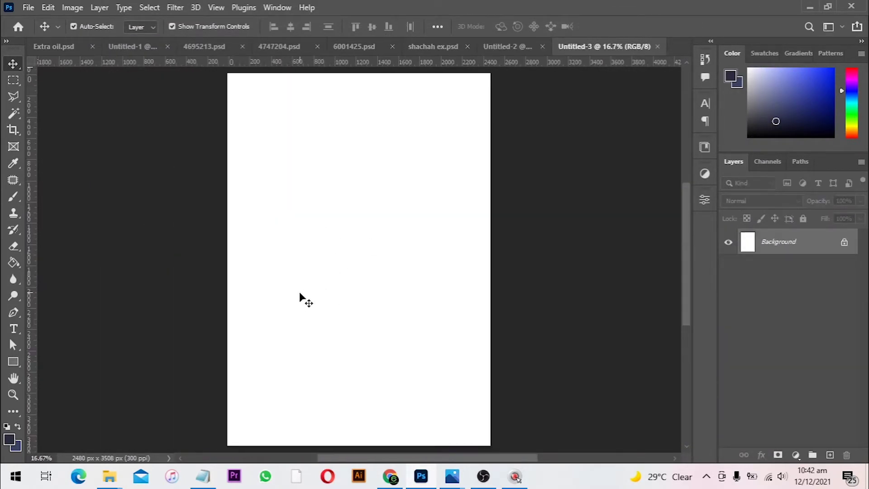
click(15, 361)
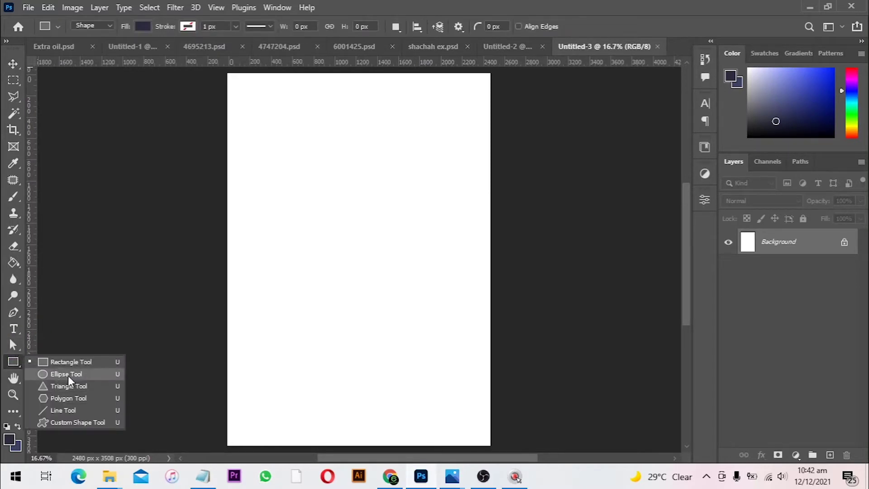
key(Escape)
key(shift+u)
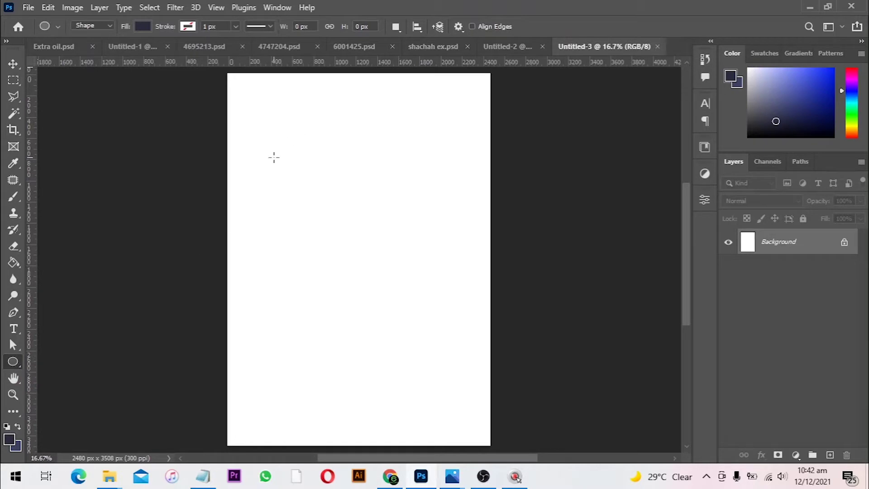
drag(294, 208, 461, 378)
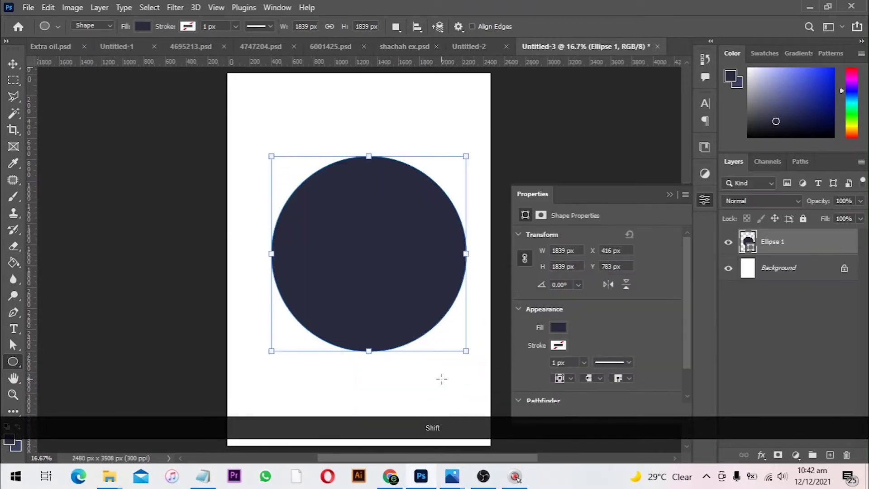
Centre the circle horizontally and vertically on the canvas, clearing the selection when done
key(v)
key(ctrl+a)
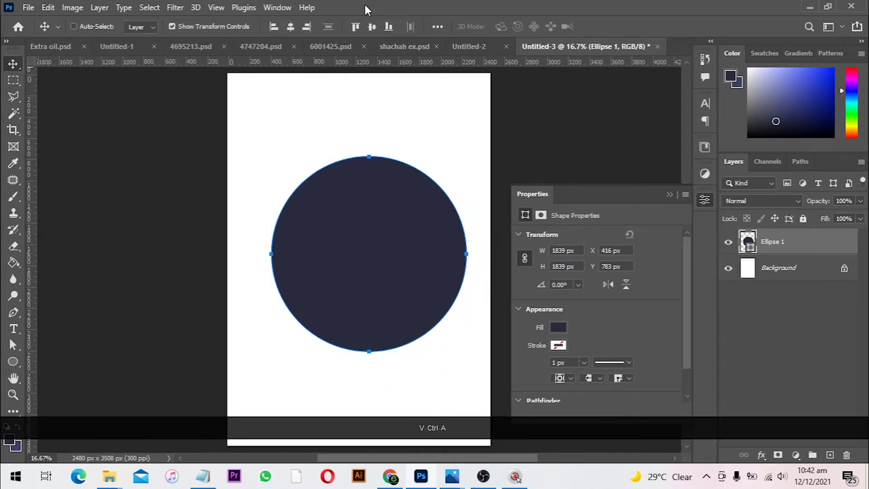
click(371, 27)
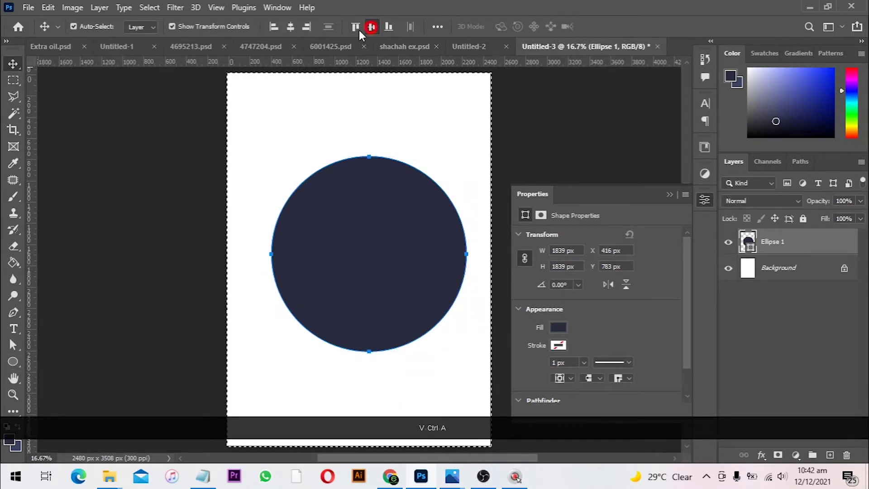
click(290, 26)
key(ctrl+d)
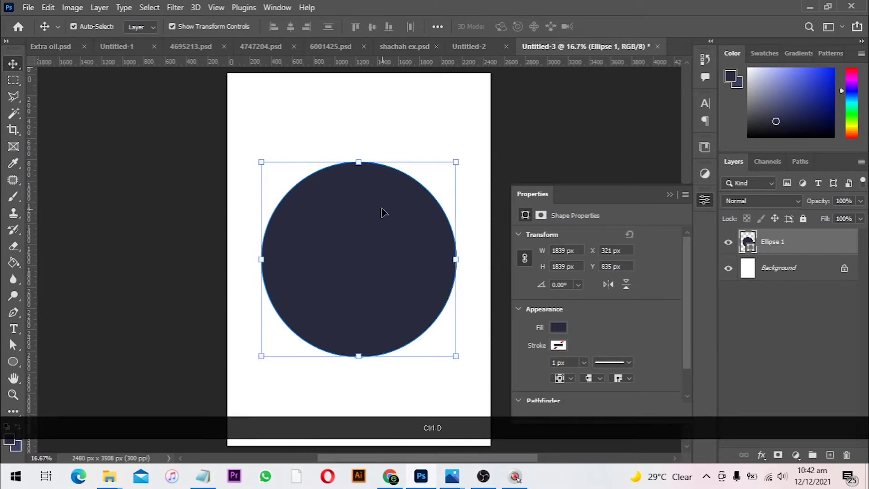
click(669, 194)
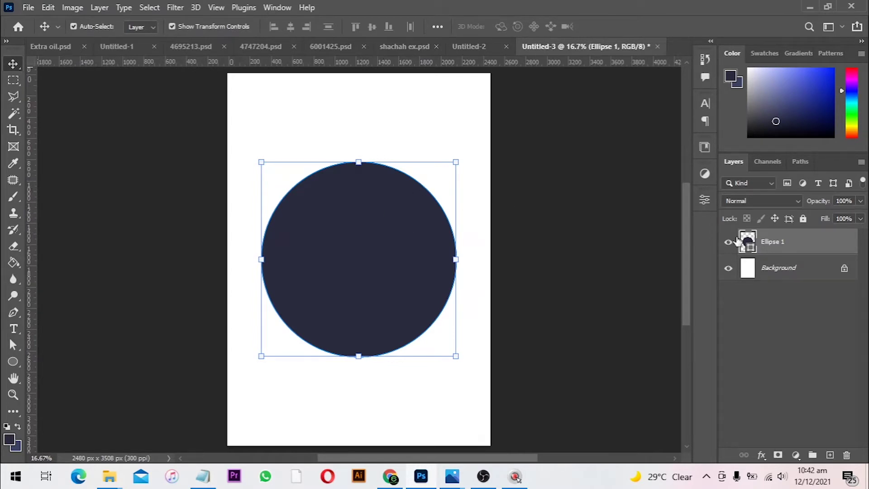
Duplicate the circle layer and scale the copy down around its centre to about 1400 px in diameter
key(ctrl)
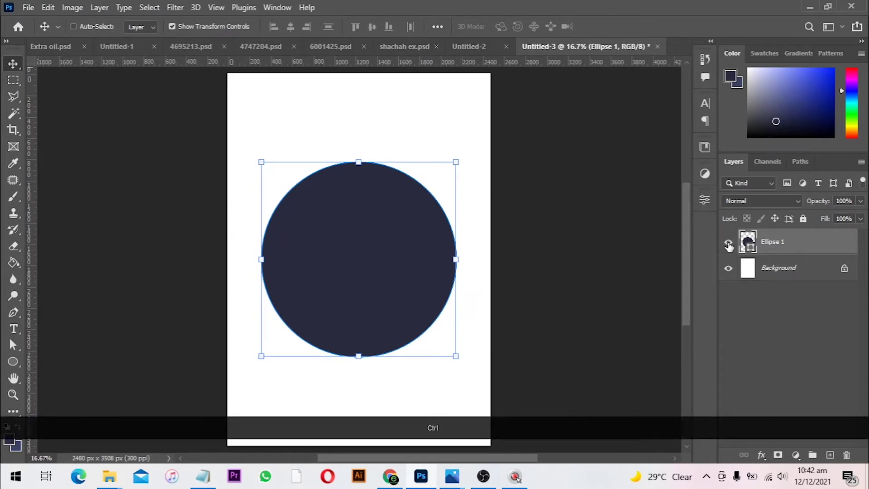
key(ctrl+j)
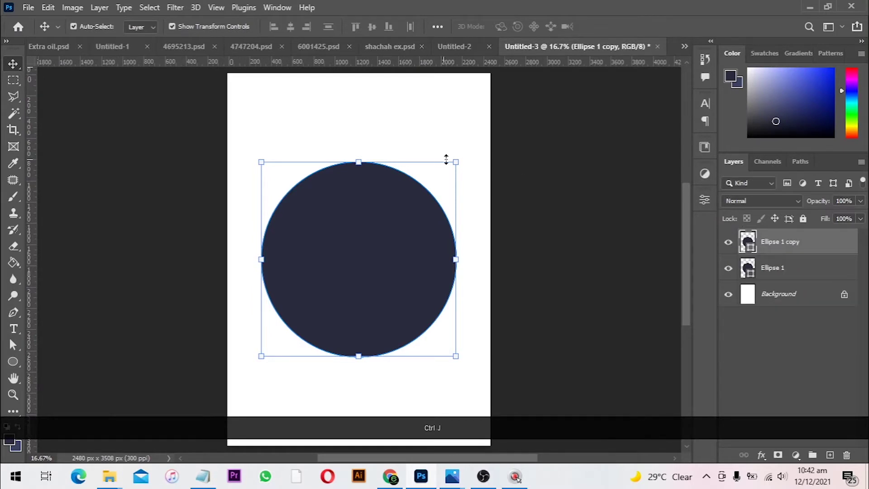
key(alt)
drag(457, 160, 433, 180)
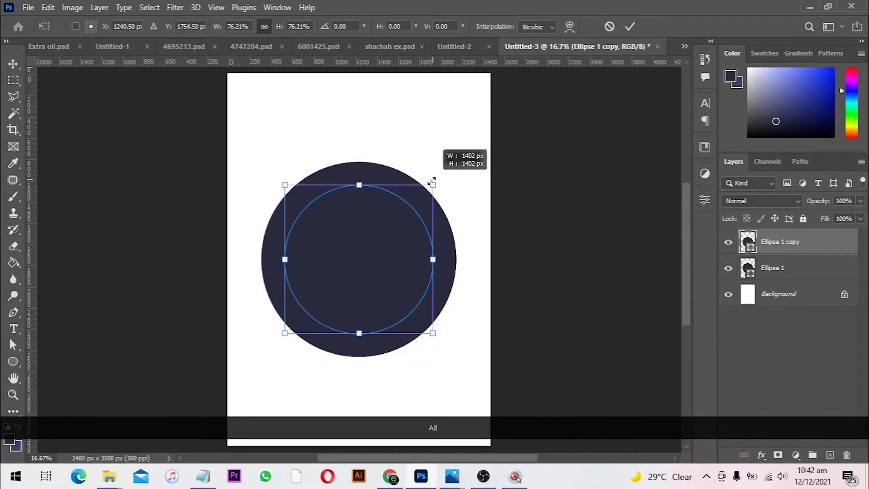
Remove the fill from the original larger circle and give it a dark navy stroke
click(774, 268)
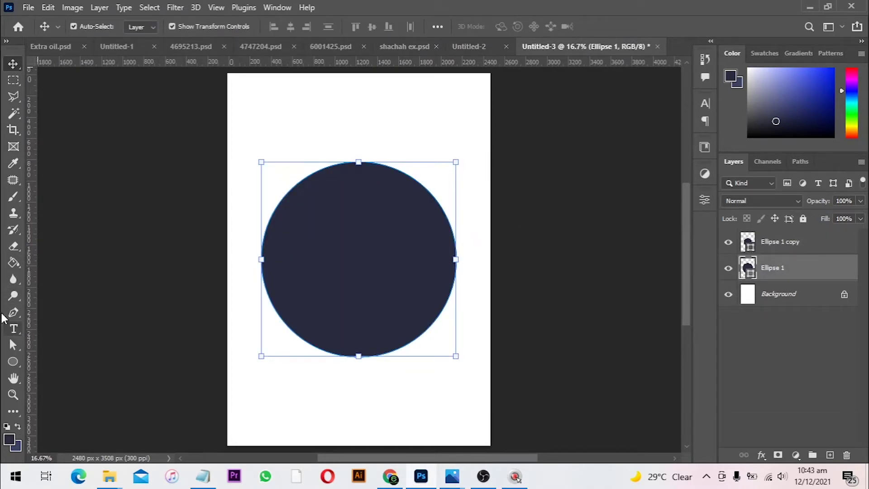
click(13, 362)
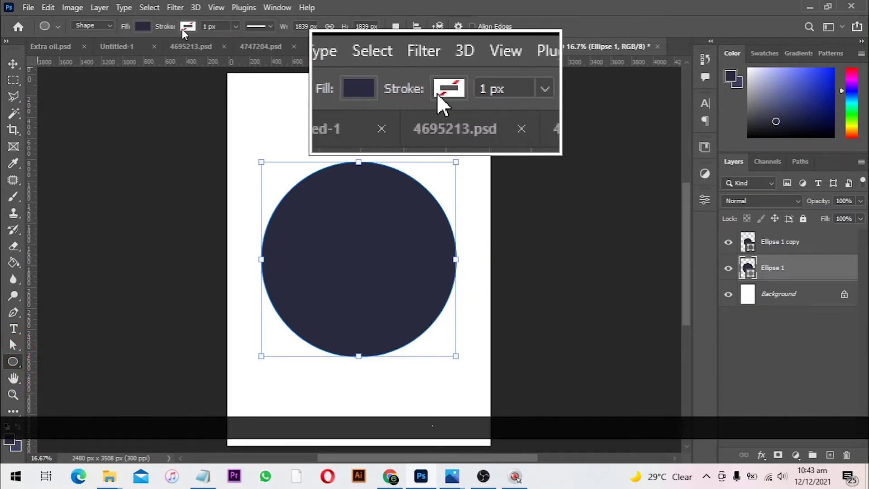
click(139, 27)
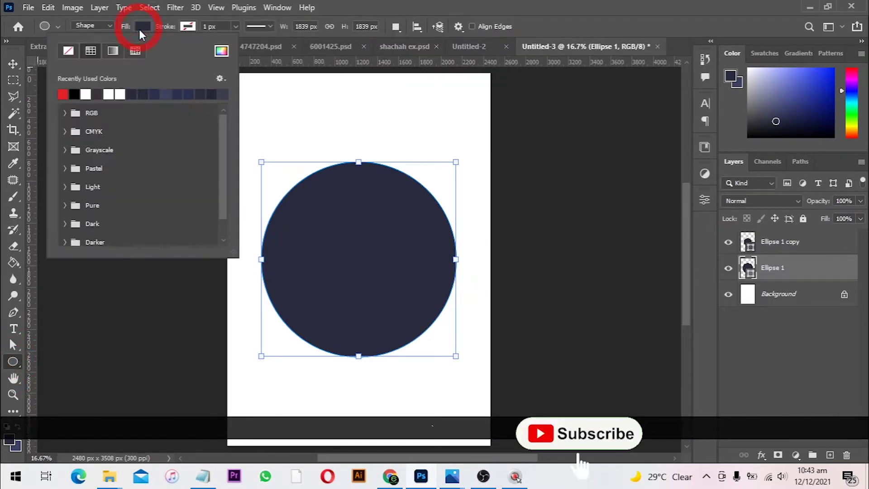
click(62, 49)
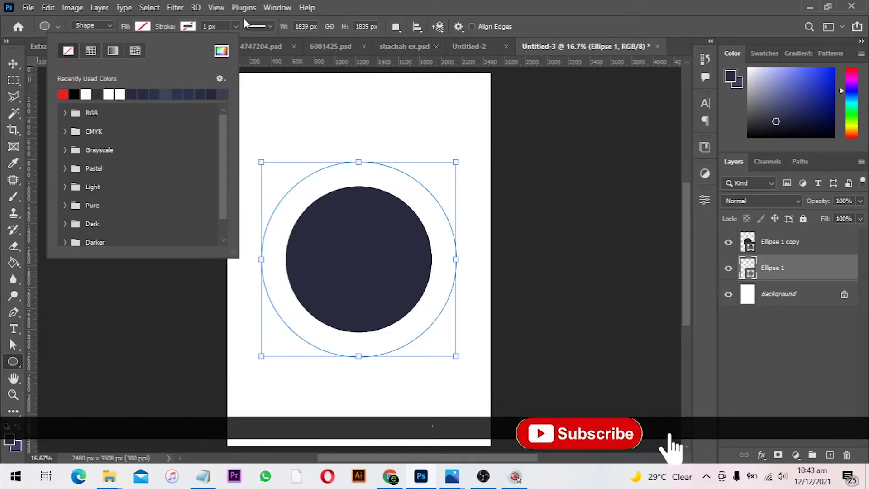
click(194, 26)
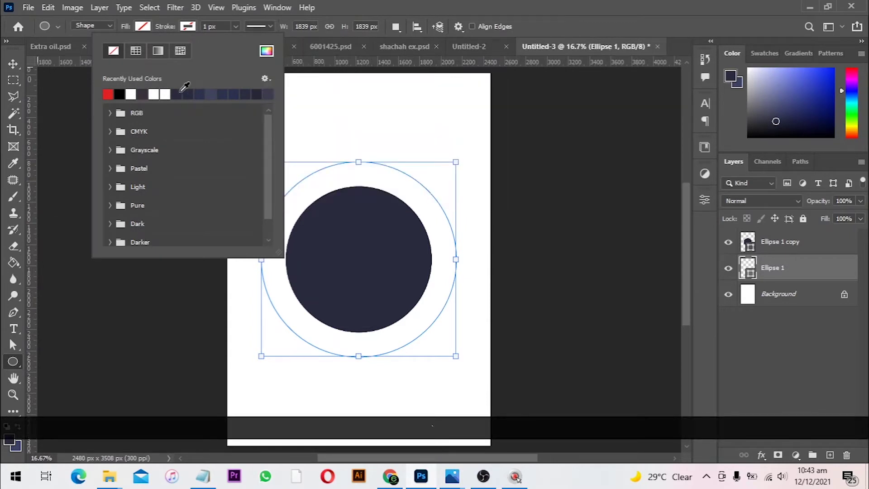
click(179, 94)
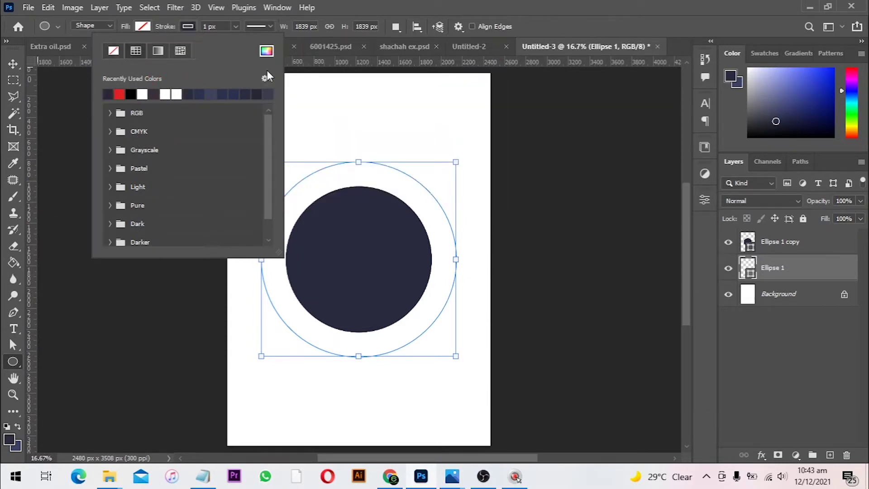
Try a 10 px stroke width on the outer circle
click(225, 26)
text(10)
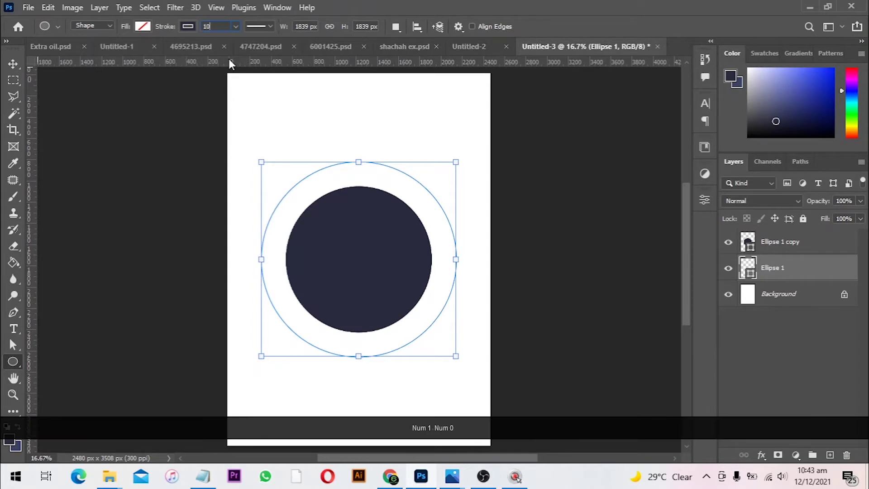
key(Return)
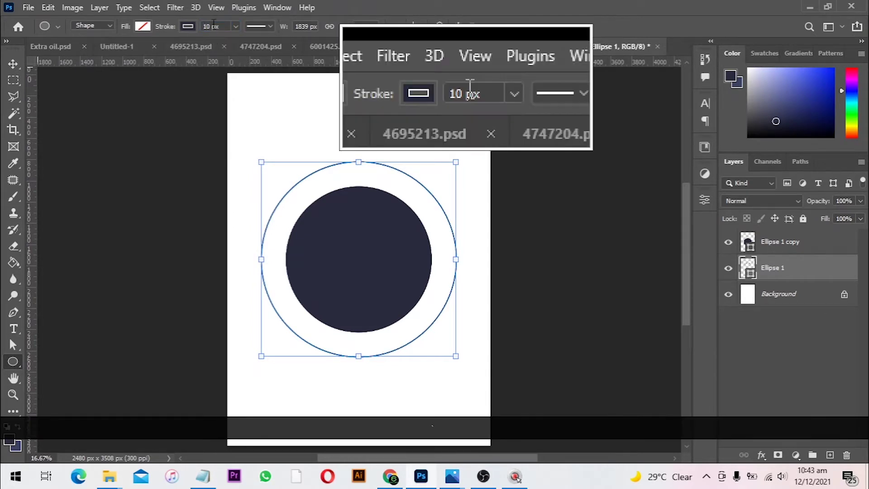
Set the outer circle's stroke width to 20 px and select that ring on the canvas
double_click(211, 27)
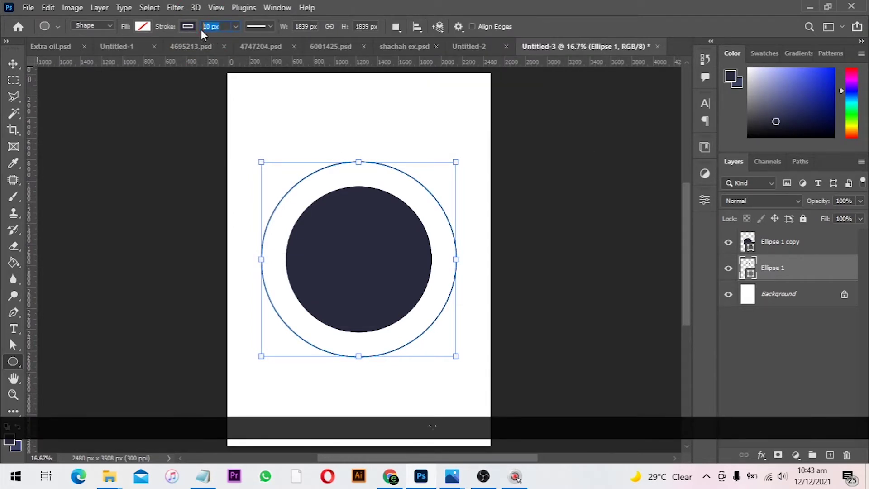
text(20)
key(Return)
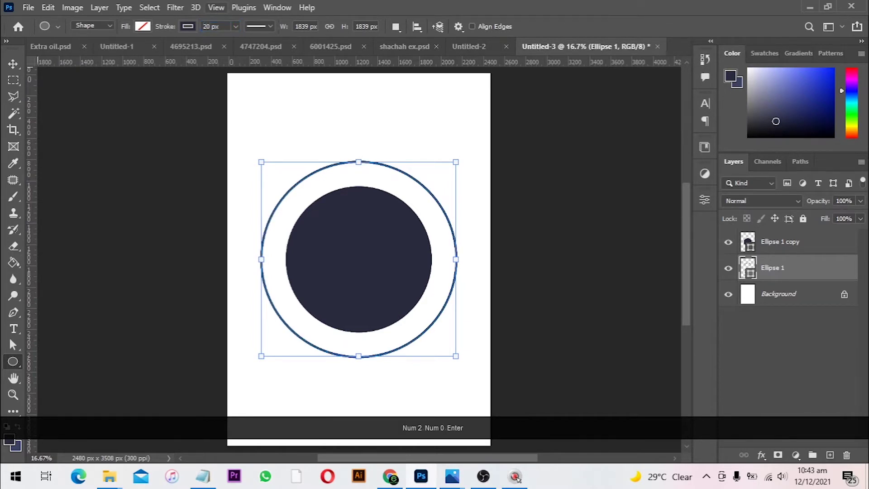
click(13, 64)
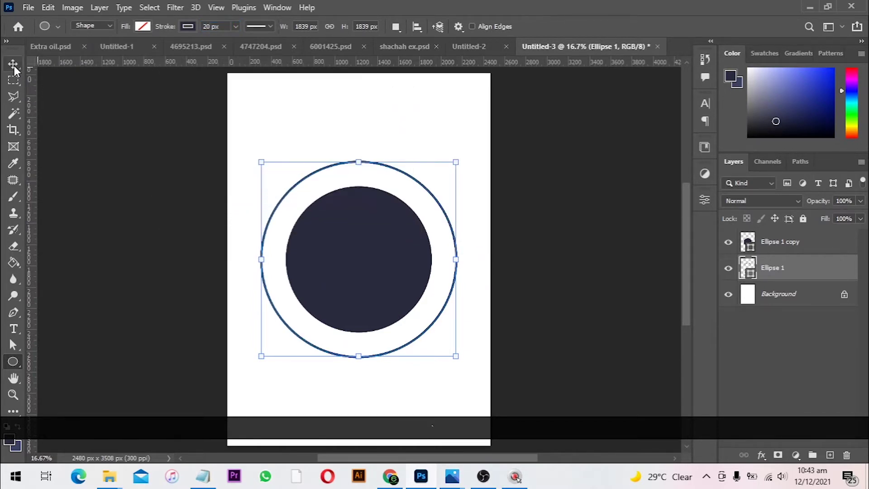
click(133, 124)
scroll(408, 206, up, 3)
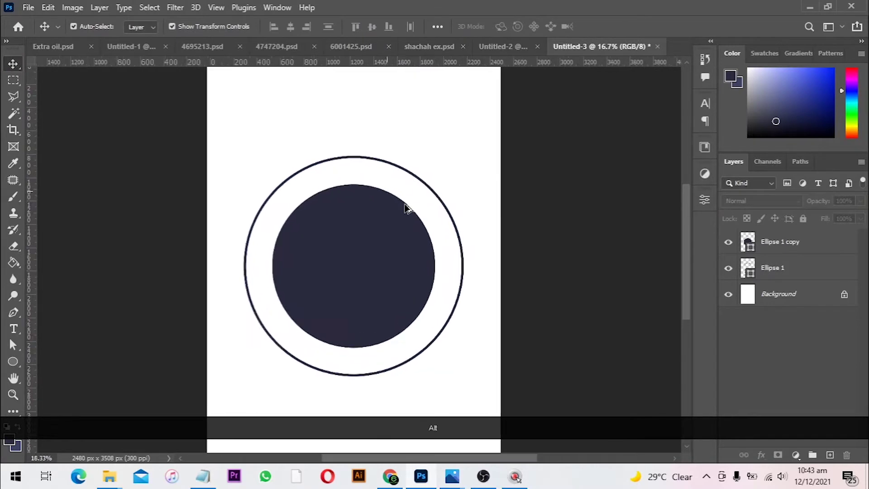
scroll(407, 207, down, 2)
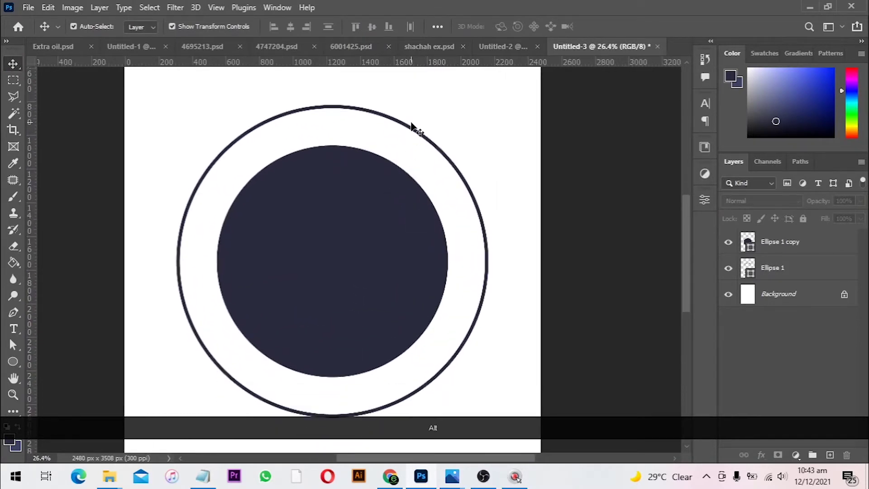
click(538, 180)
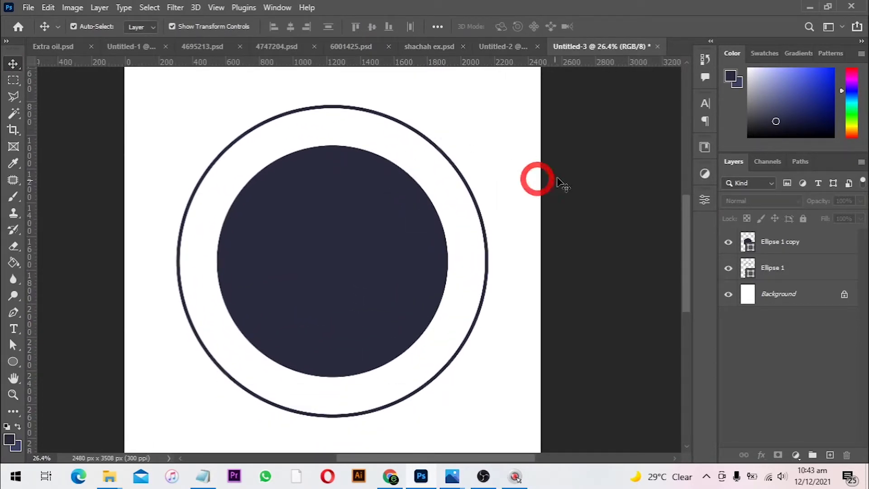
click(392, 120)
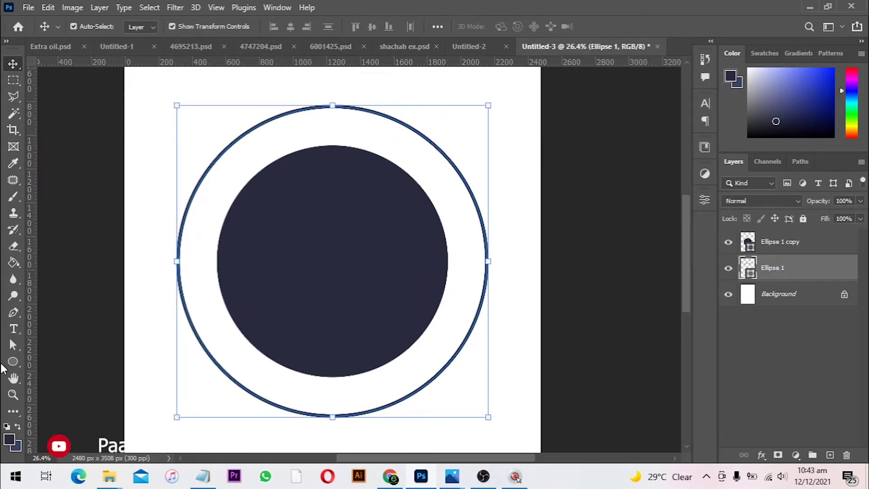
click(13, 329)
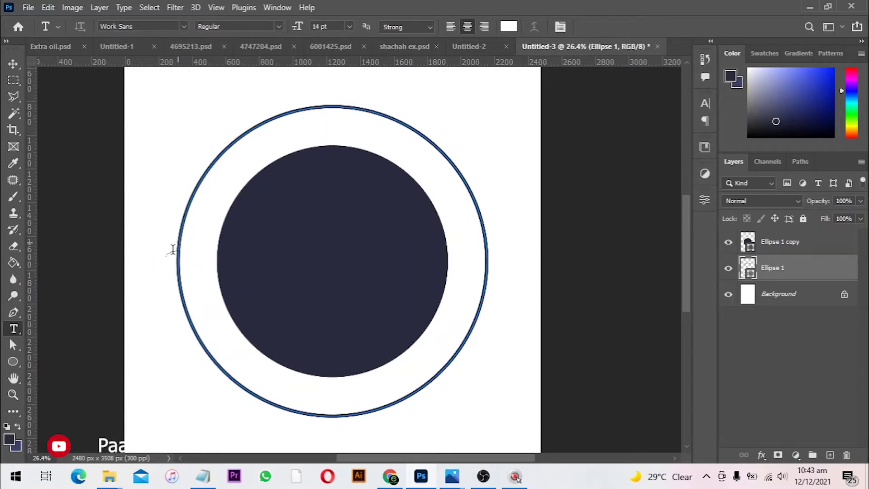
click(185, 220)
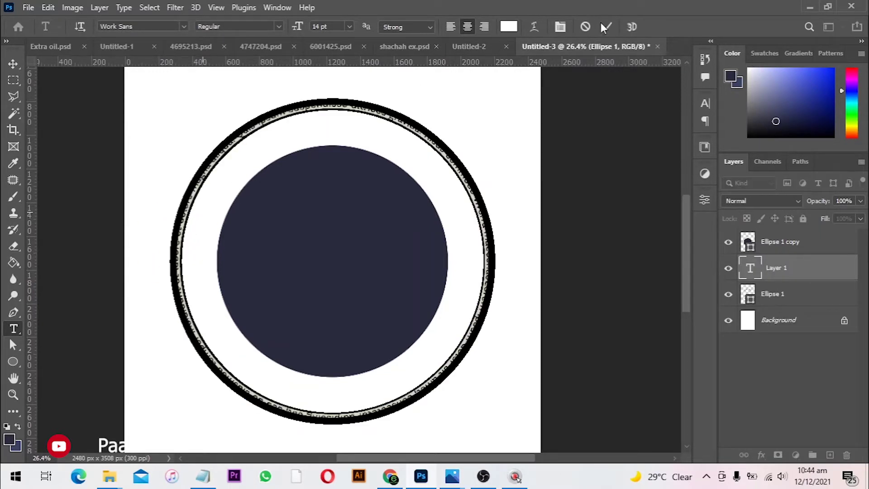
click(585, 27)
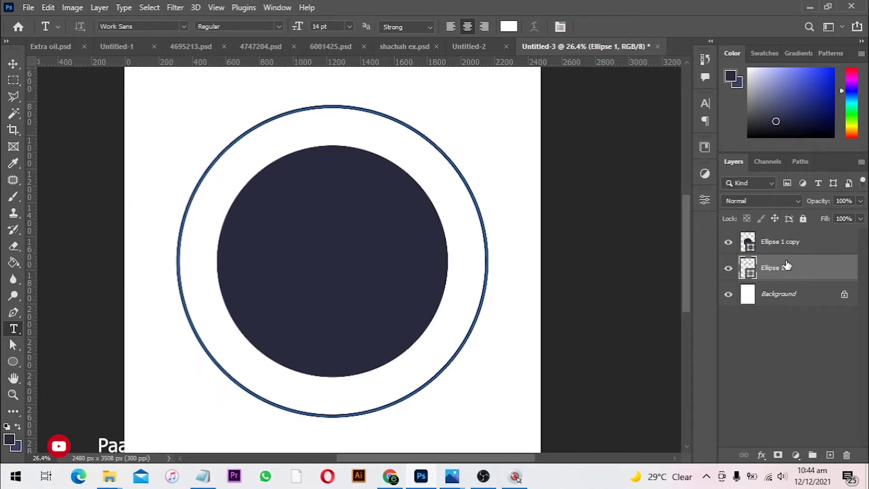
Add horizontal type along the outer circle's path reading "PEACE ON EARTH ACADEMY"
right_click(10, 329)
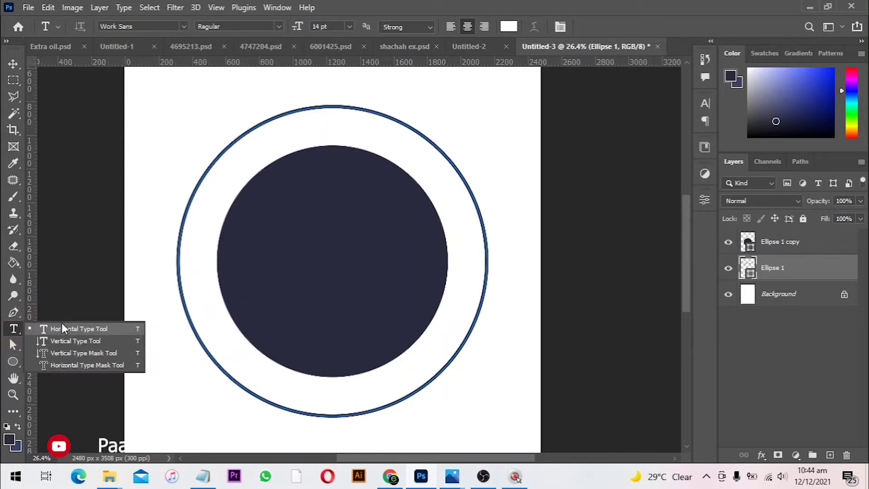
click(43, 328)
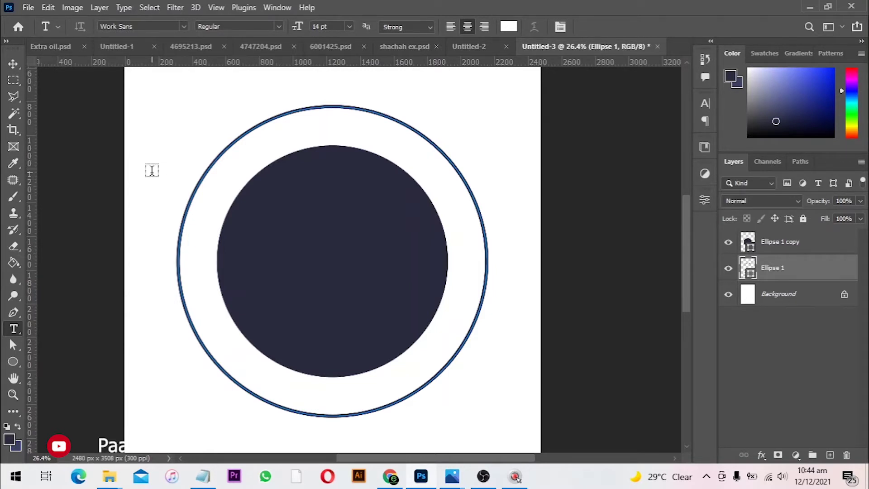
click(178, 241)
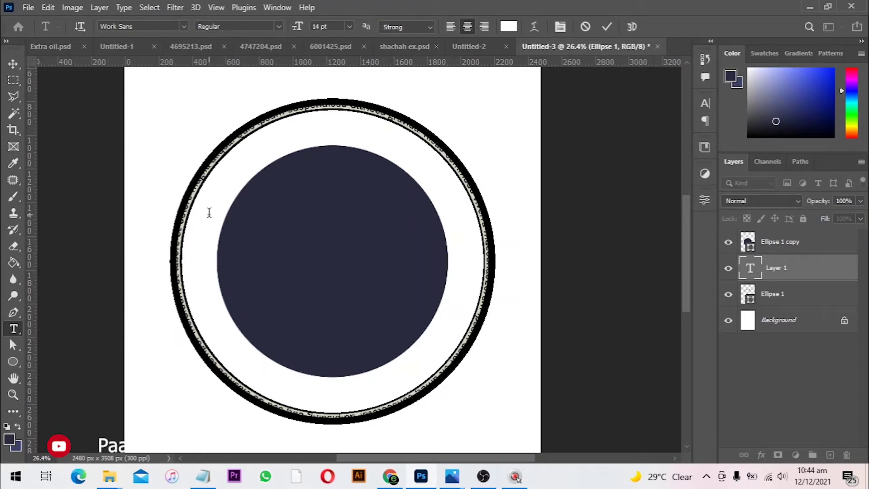
key(ctrl+a)
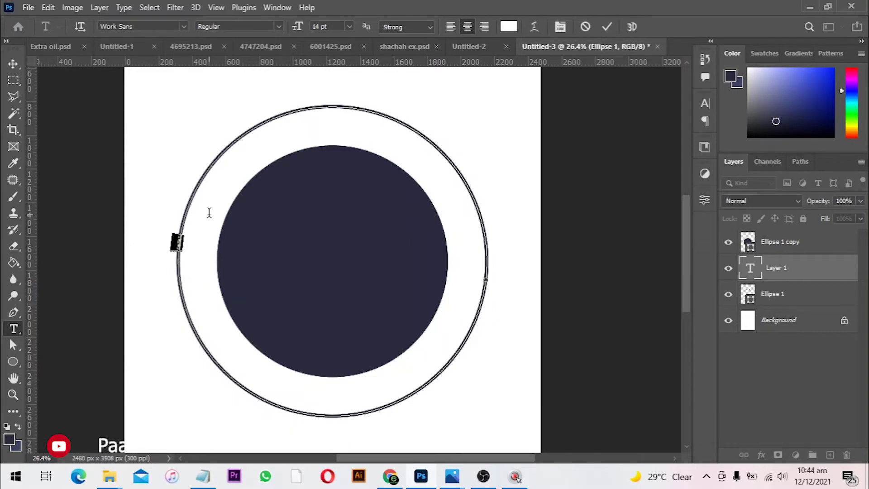
text(PEACE ON)
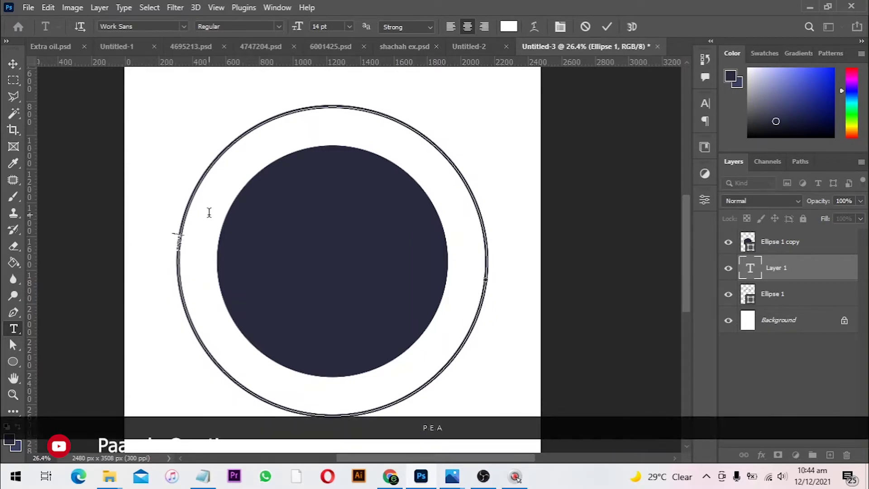
text( EARTH)
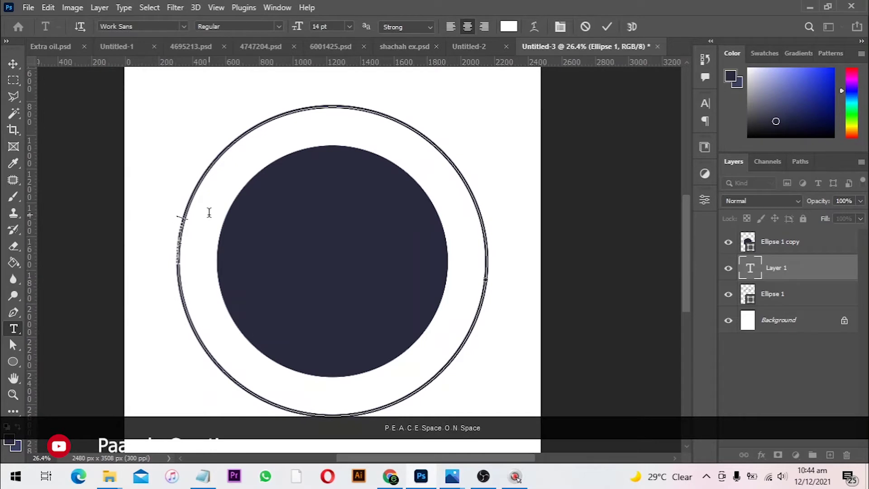
text( ACADEMY)
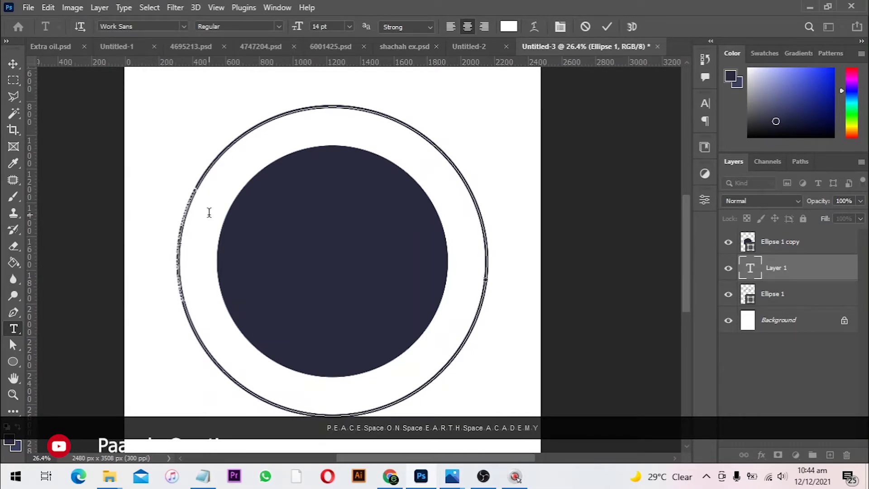
Set all of the path text to 42 pt and colour it #292b3d, sampled from the inner circle
key(ctrl+a)
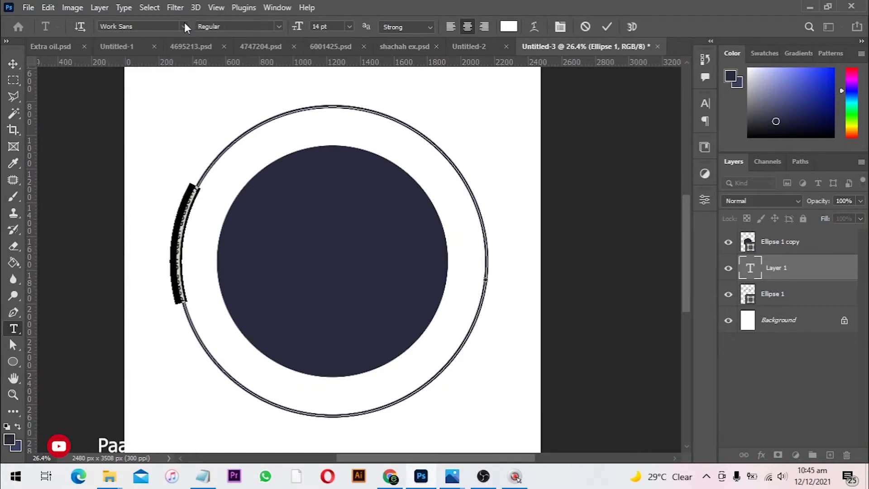
drag(297, 26, 316, 30)
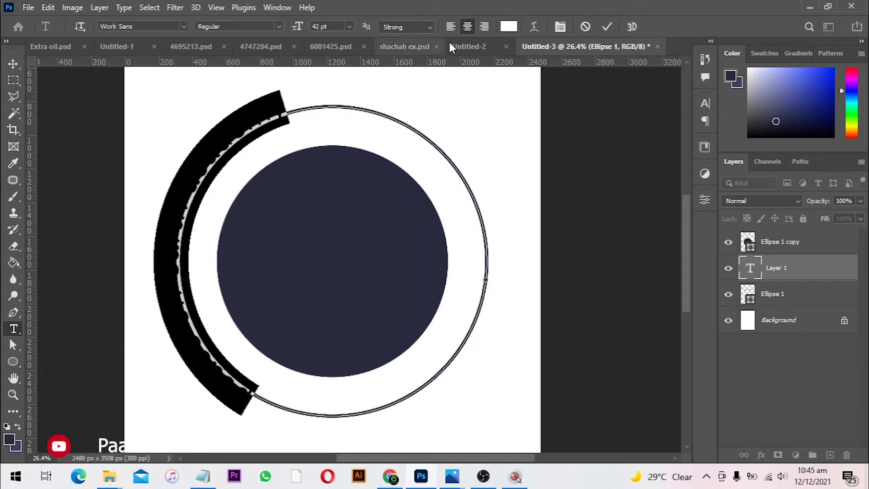
click(508, 27)
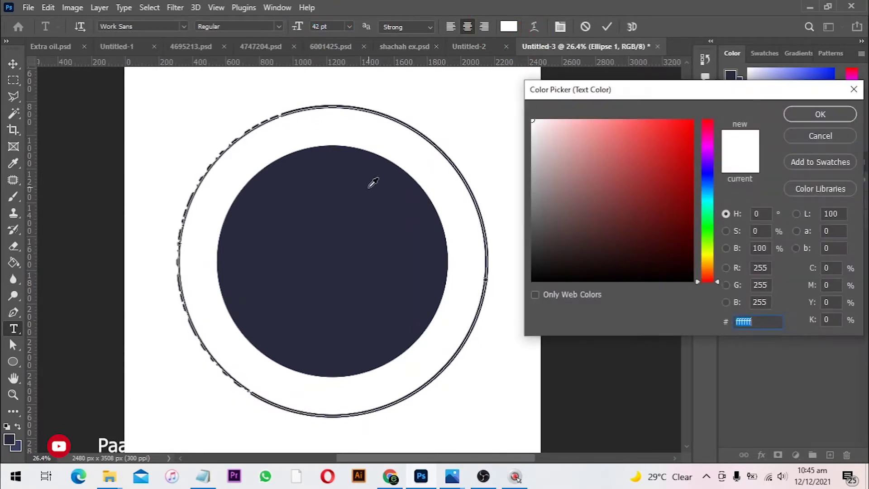
click(347, 180)
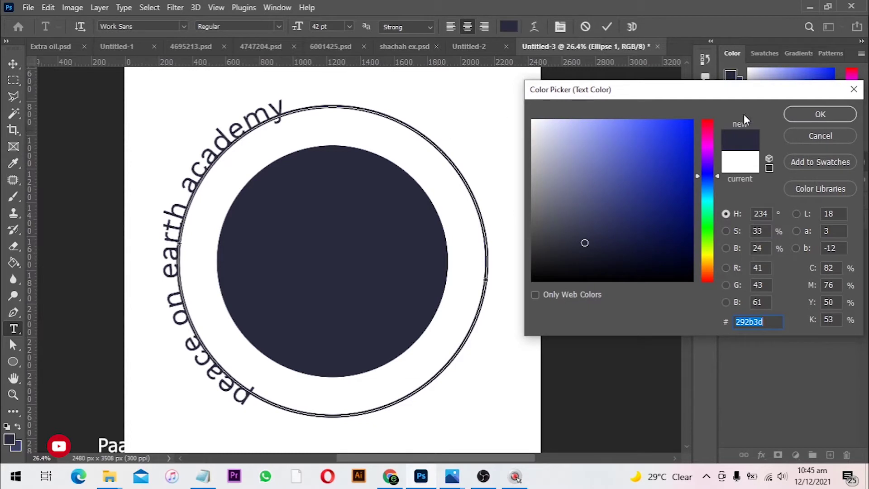
click(801, 112)
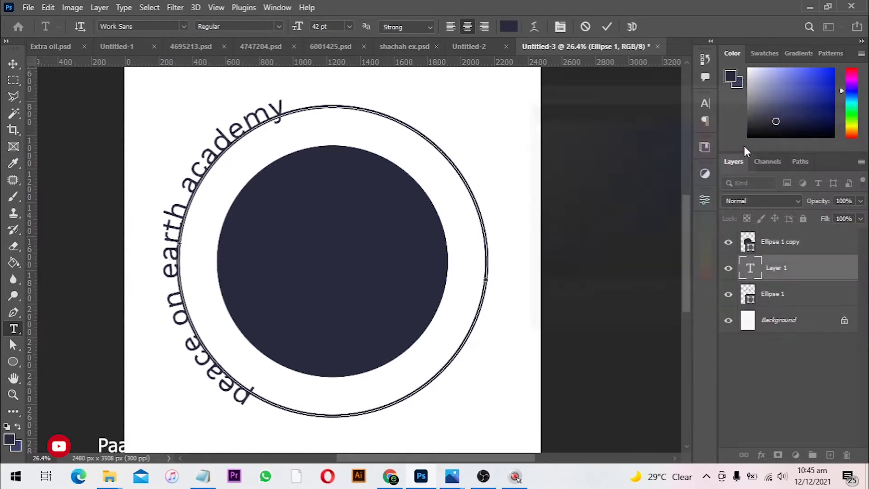
Format the path text in All Caps with the Bold font style and commit the text edit
click(705, 105)
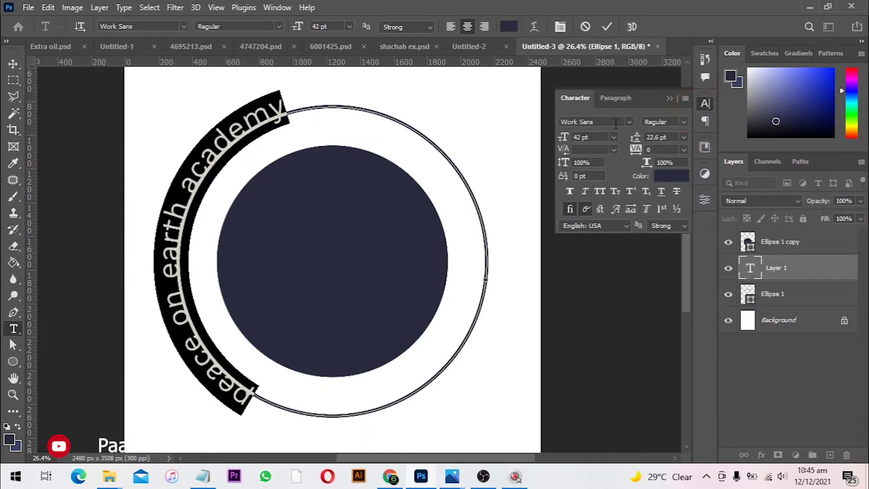
click(683, 122)
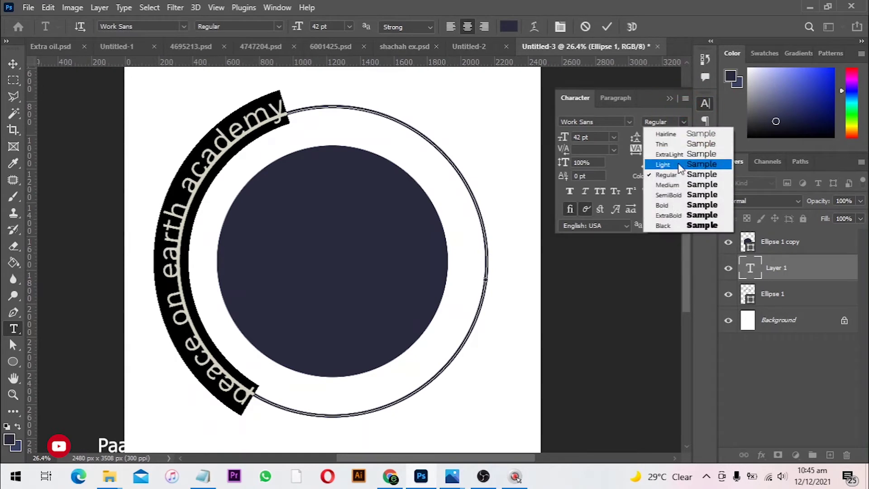
click(623, 108)
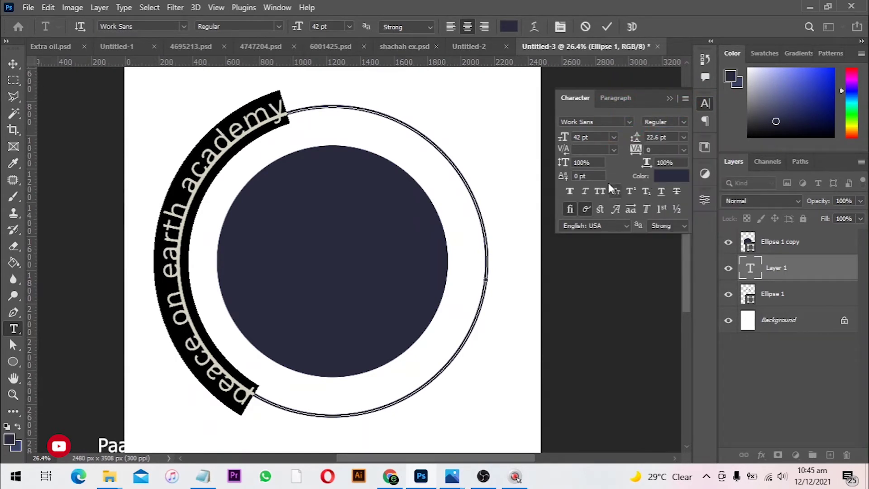
click(600, 190)
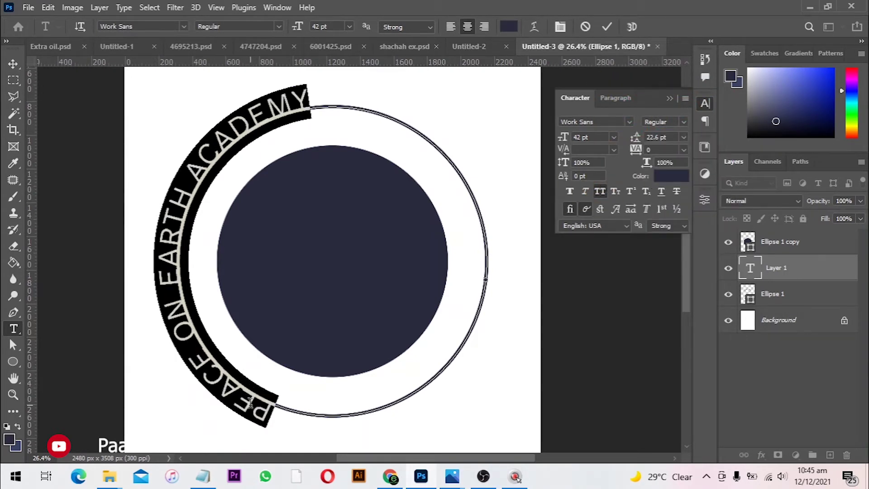
click(683, 122)
click(669, 208)
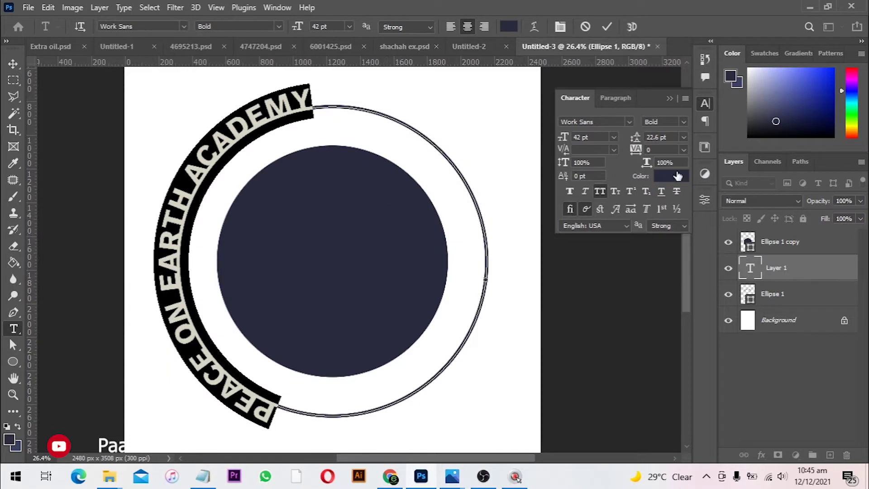
click(603, 27)
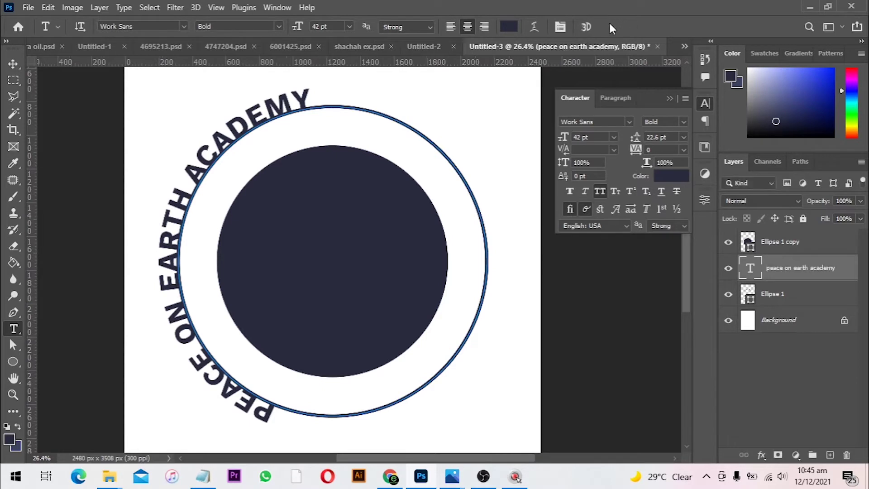
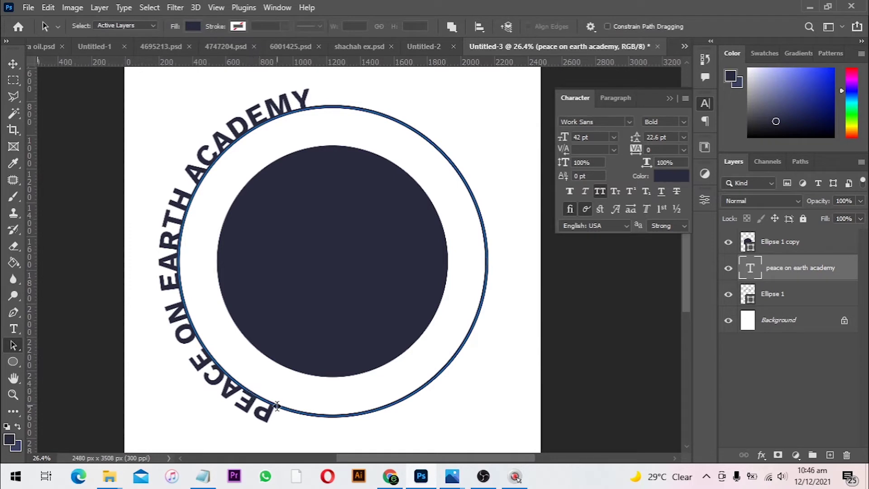
Slide the text along the circle's path so it arches over the top of the ring
drag(277, 406, 315, 92)
key(v)
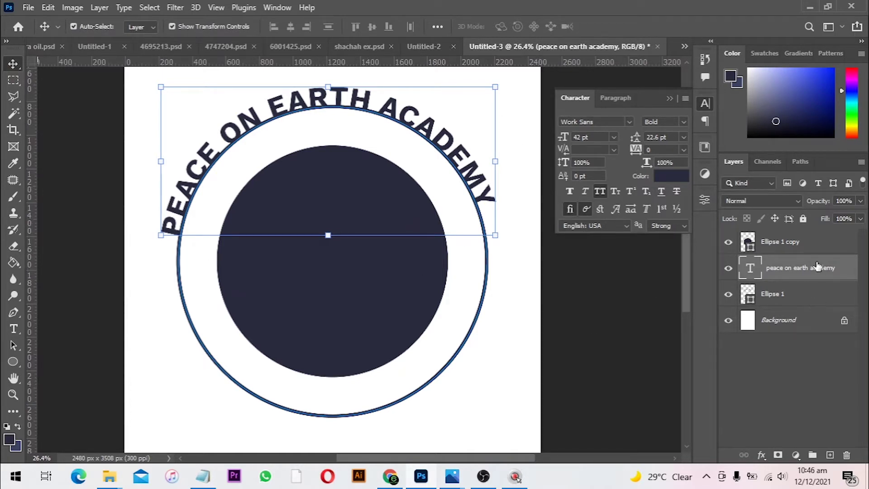
Try rotating the curved text about 33° clockwise around the circle's centre
key(ctrl)
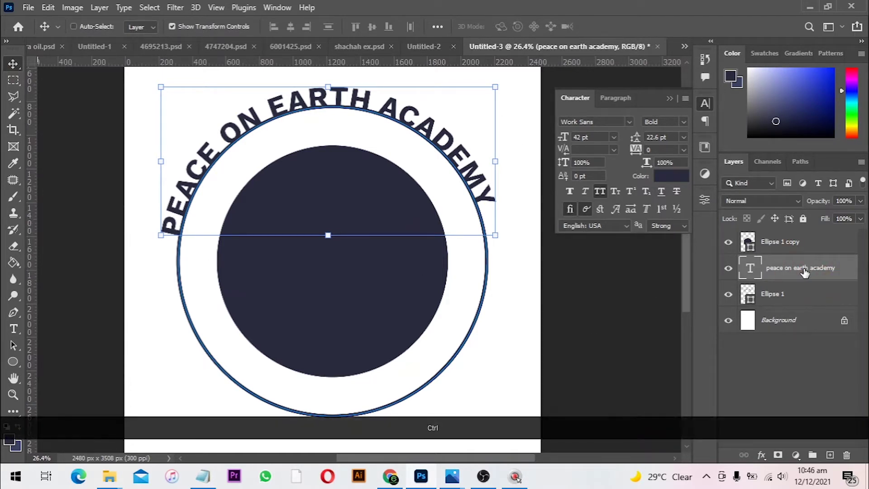
key(ctrl+t)
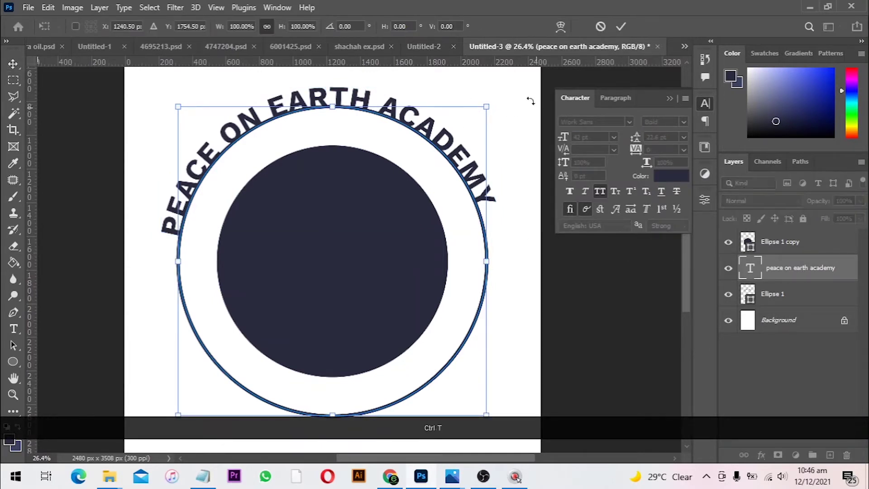
drag(509, 86, 564, 220)
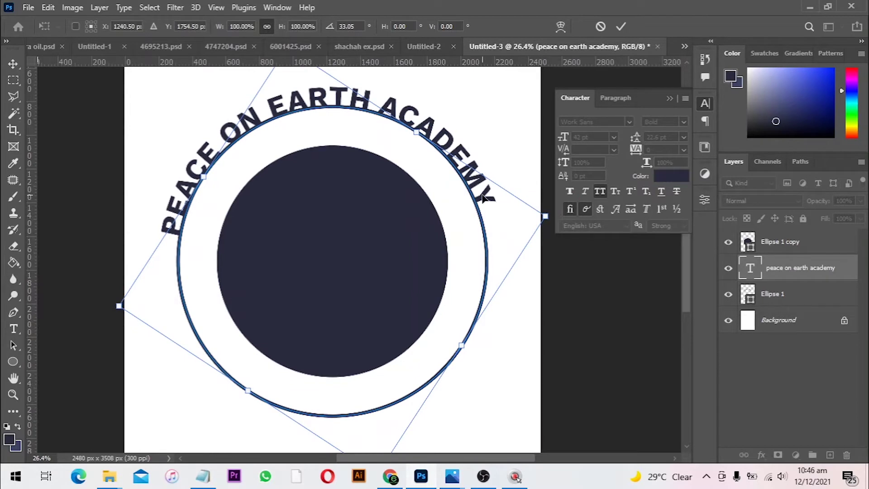
key(Return)
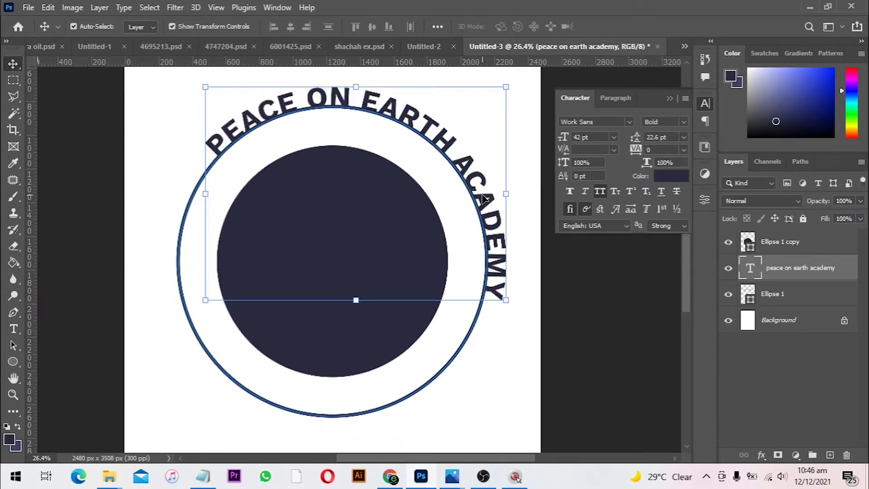
key(ctrl+z)
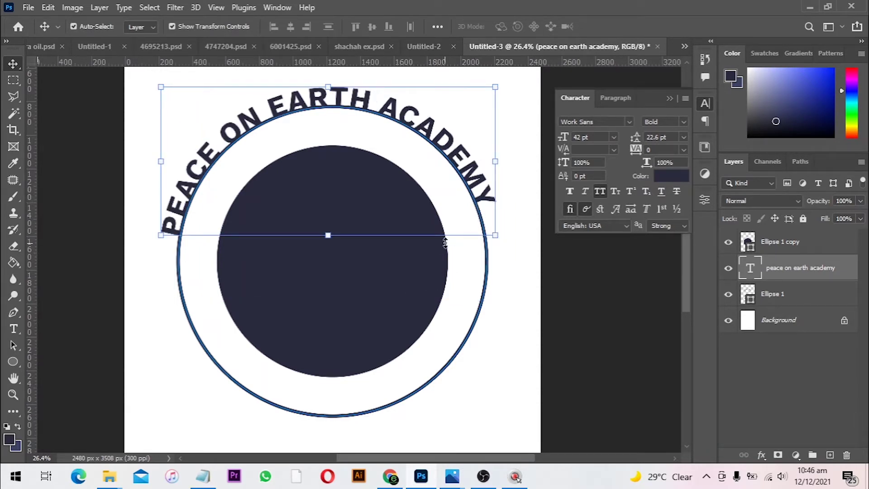
Rotate the curved text clockwise by about 2.8° and a further 2.3° to centre it over the ring
key(ctrl+t)
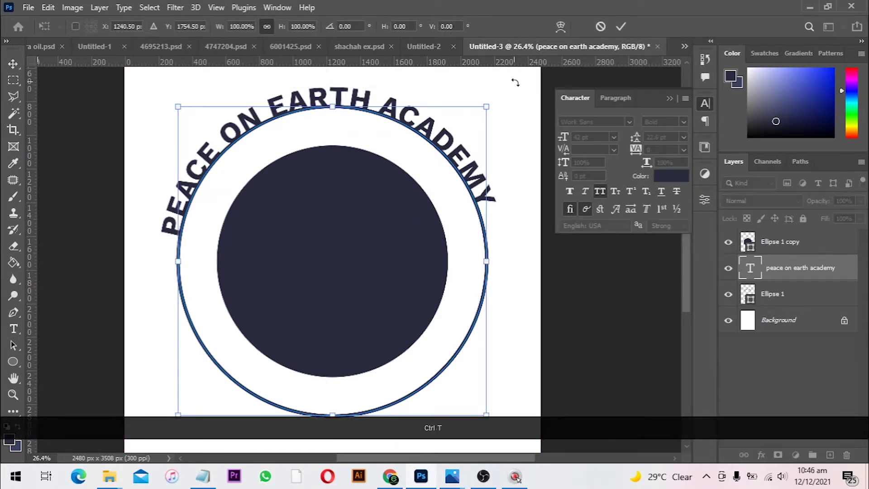
drag(515, 82, 543, 71)
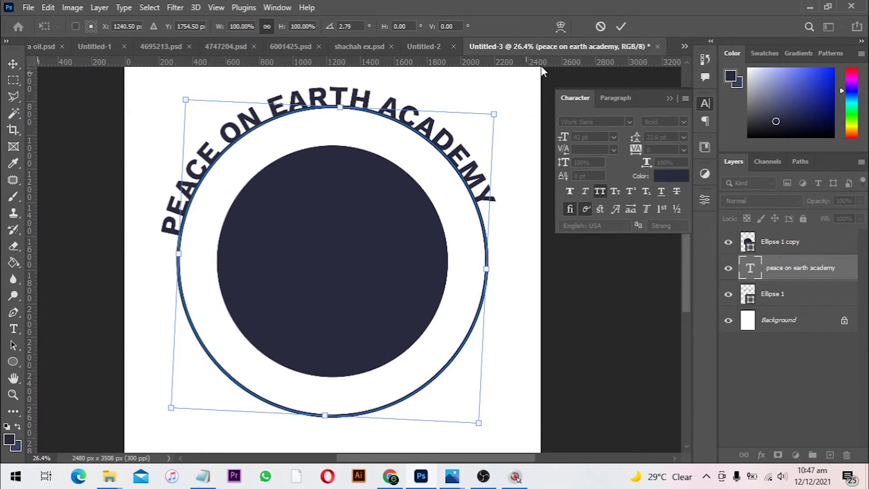
click(620, 26)
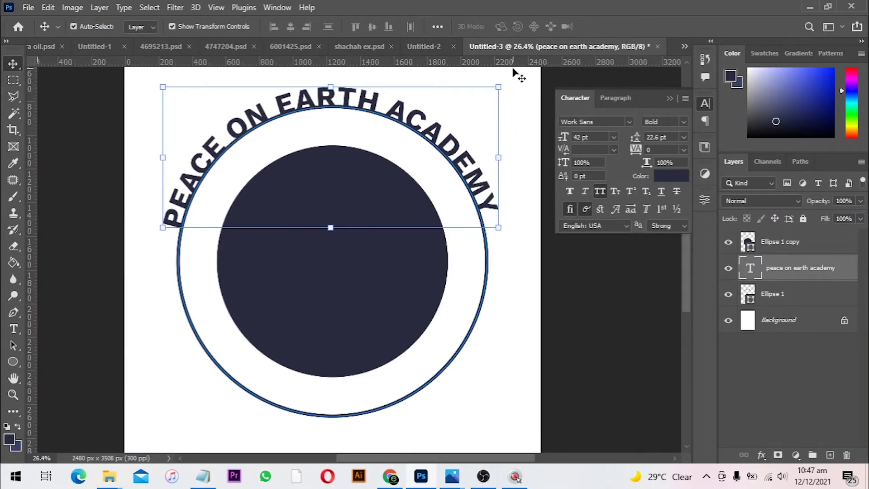
drag(512, 77, 515, 87)
key(Return)
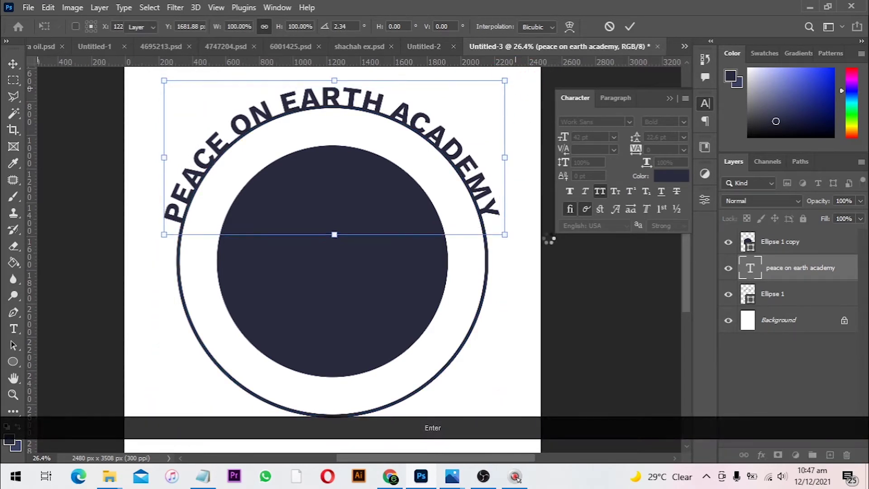
click(565, 265)
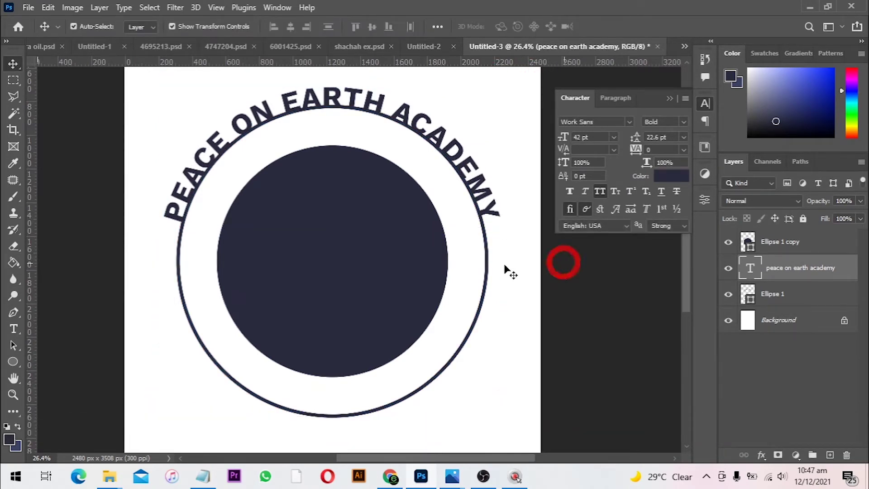
Scale the curved text's circular path to about 77.5% around its centre so the lettering fits between the outer ring and inner circle
scroll(427, 251, down, 2)
scroll(420, 190, up, 2)
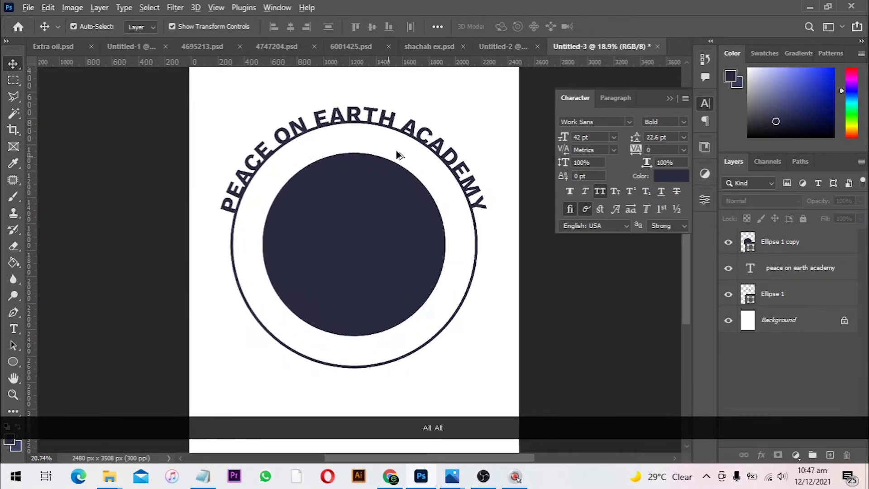
click(489, 247)
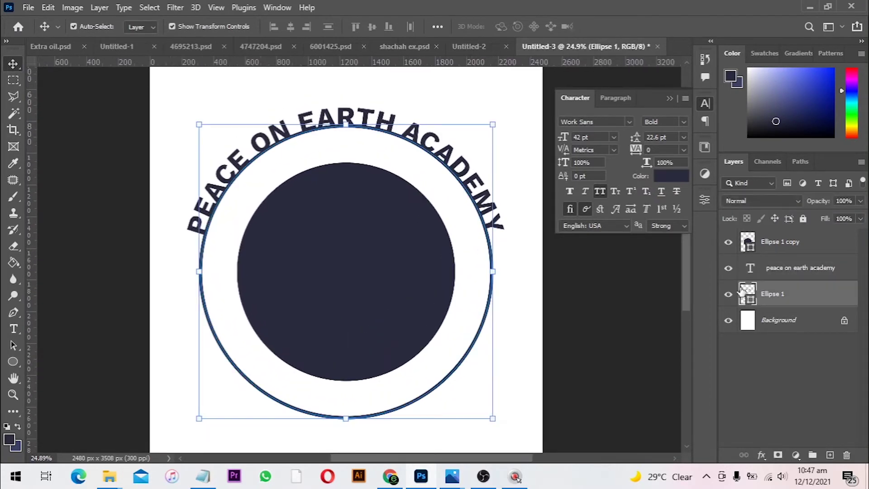
click(794, 269)
key(ctrl)
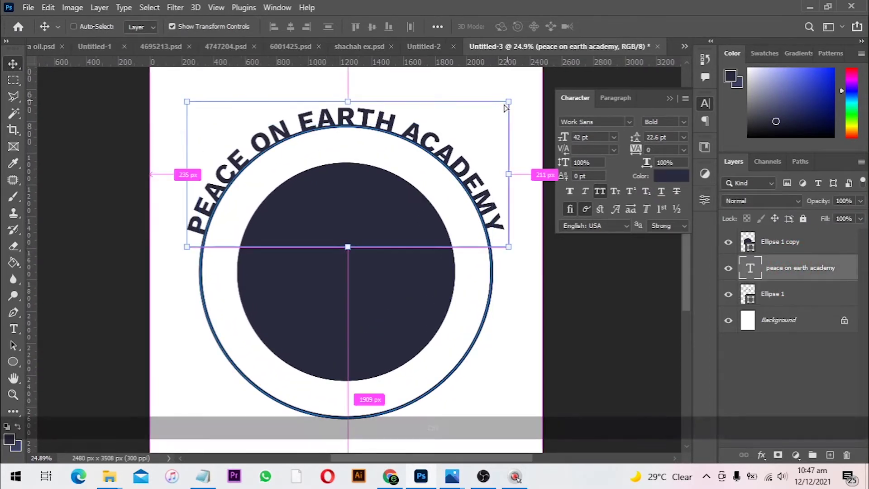
key(ctrl+t)
key(alt)
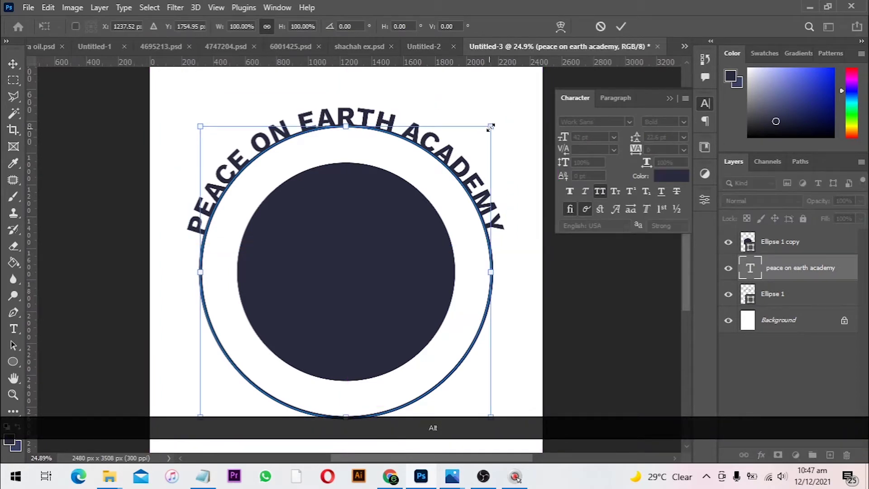
drag(491, 127, 457, 157)
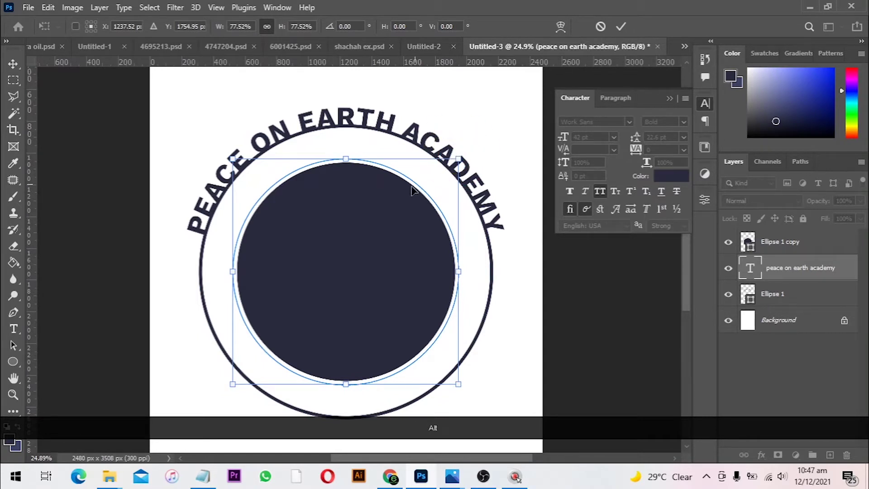
key(Return)
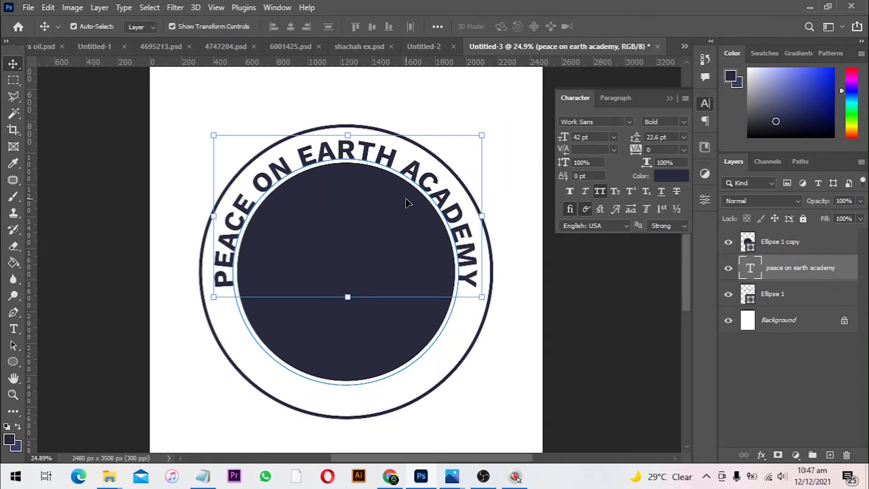
click(570, 267)
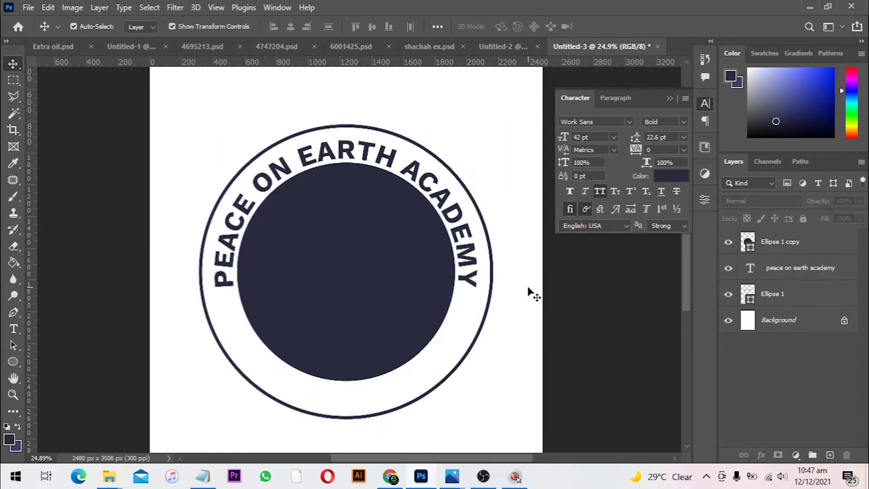
Shrink the outer ring slightly around its centre so it sits closer to the curved text
click(462, 356)
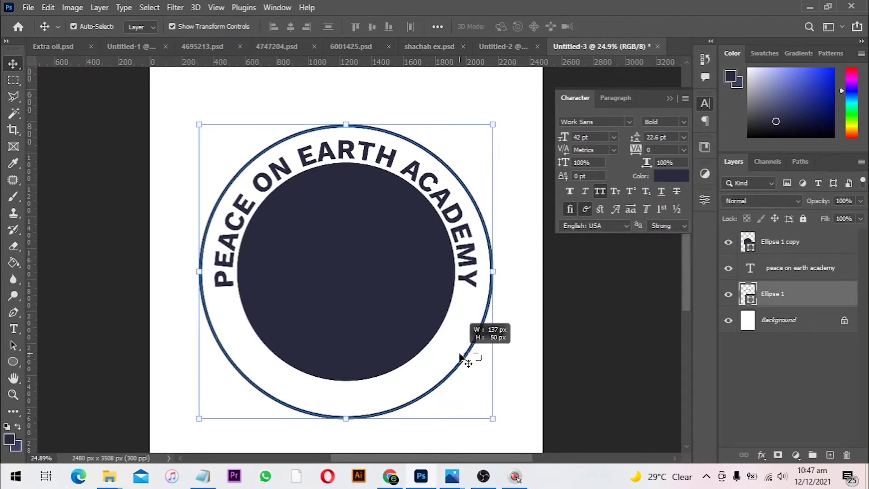
drag(492, 418, 487, 413)
double_click(446, 281)
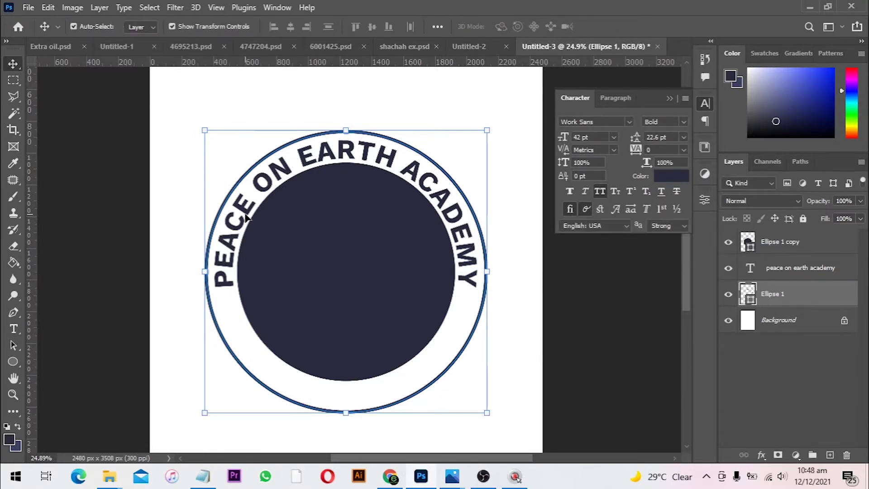
Add a second path text along the outer ring and flip it to the inside so it reads upright along the bottom
click(14, 329)
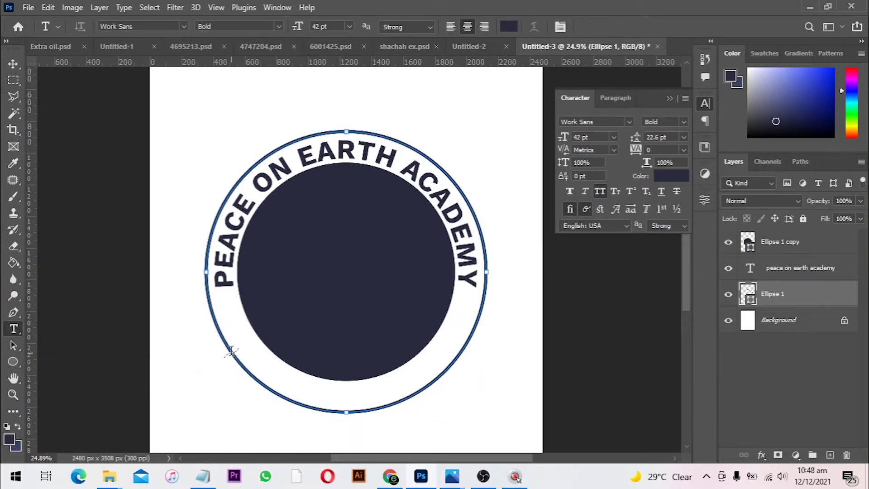
click(214, 315)
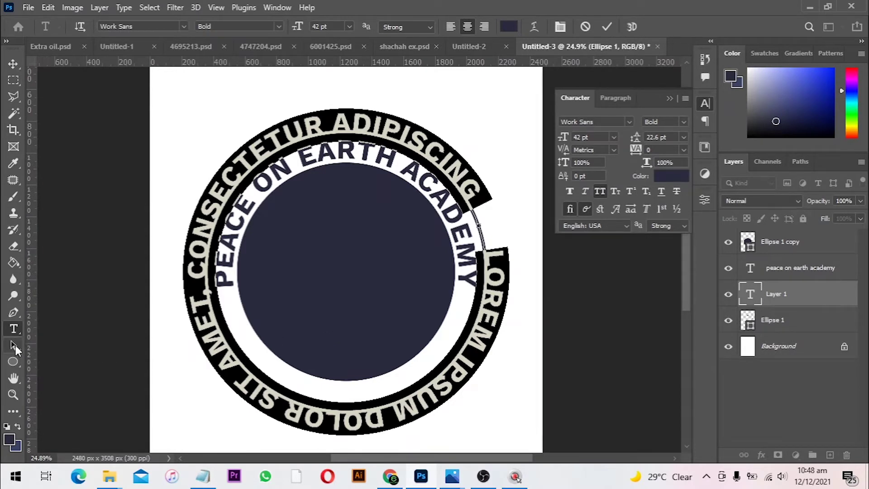
click(14, 346)
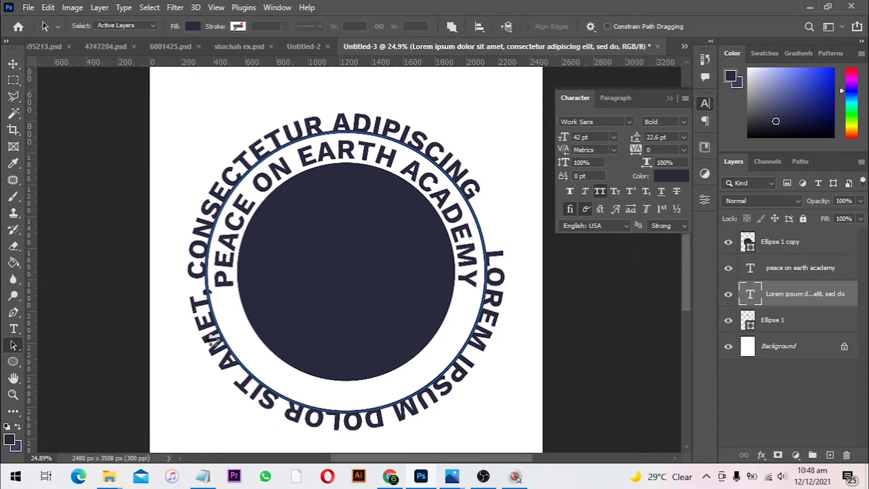
drag(210, 344, 481, 255)
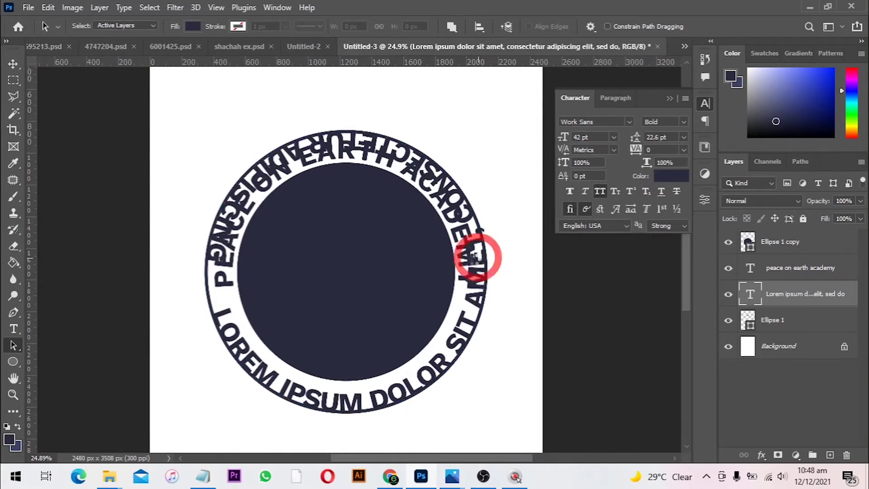
Replace the placeholder text on the ring with "with the head and with the brain"
click(13, 329)
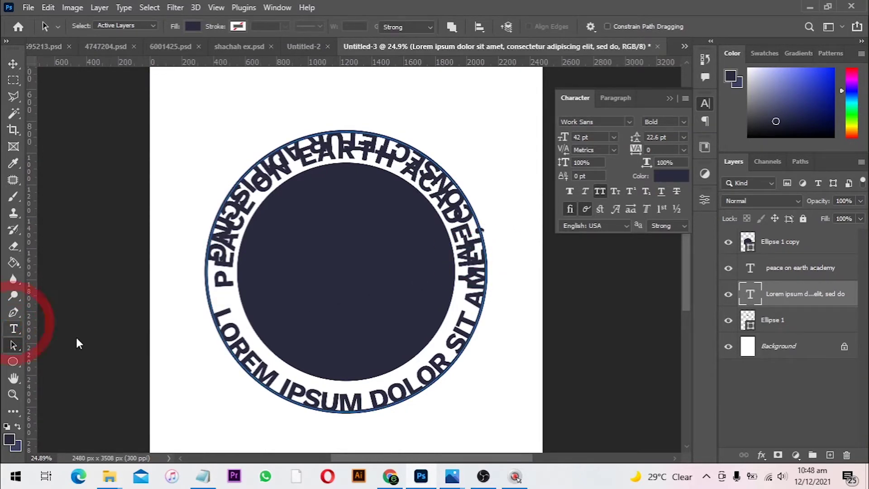
click(235, 338)
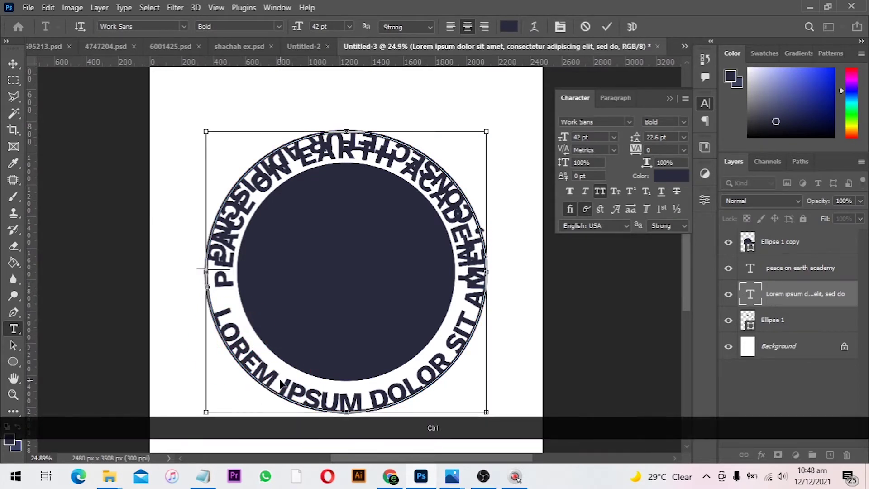
key(ctrl+a)
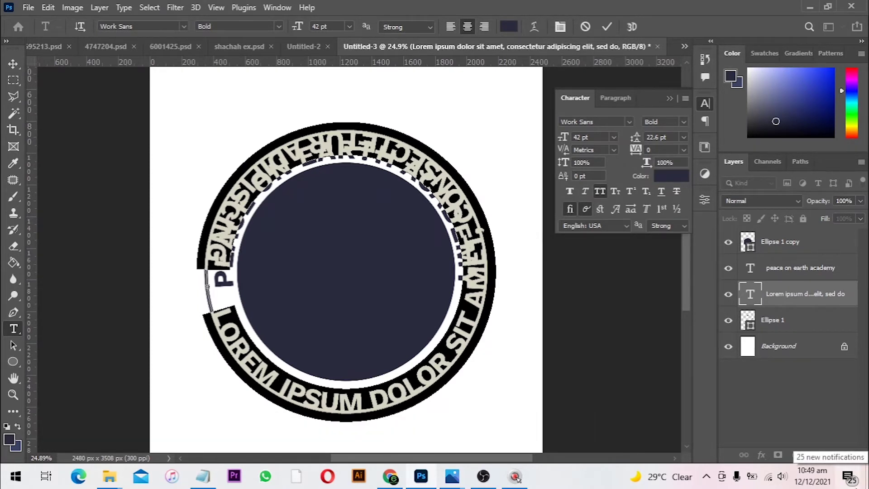
key(BackSpace)
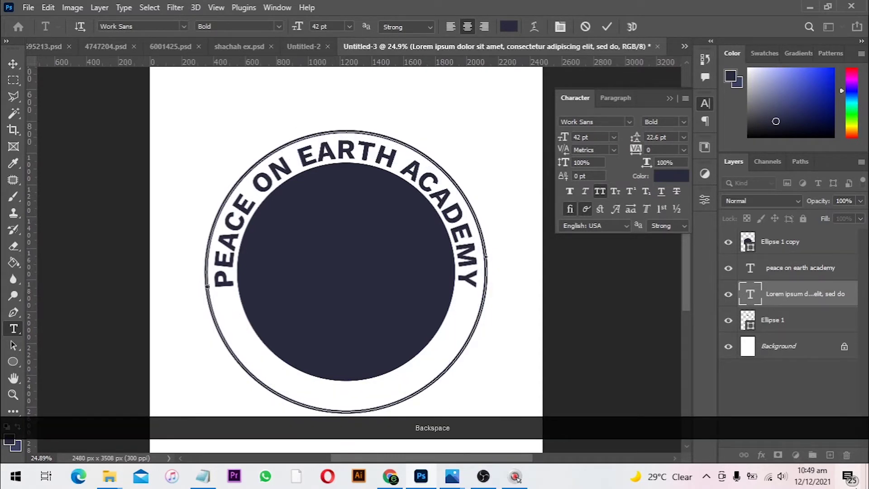
text(with the )
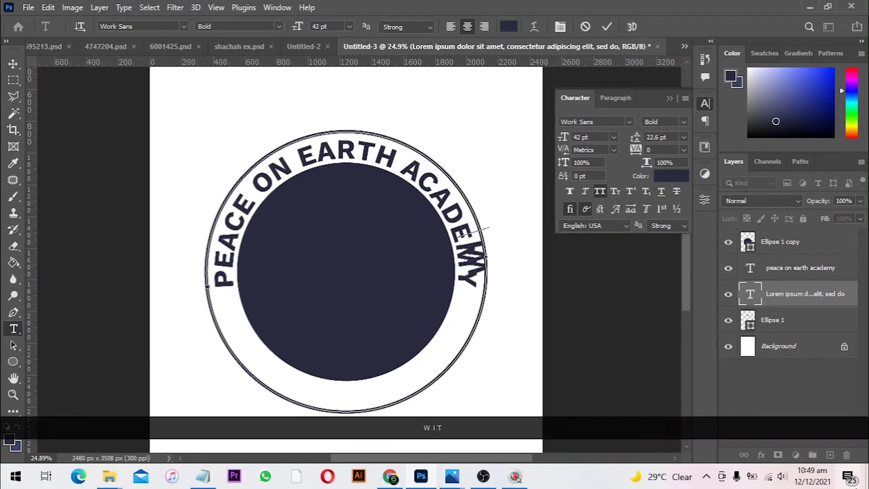
text(head and)
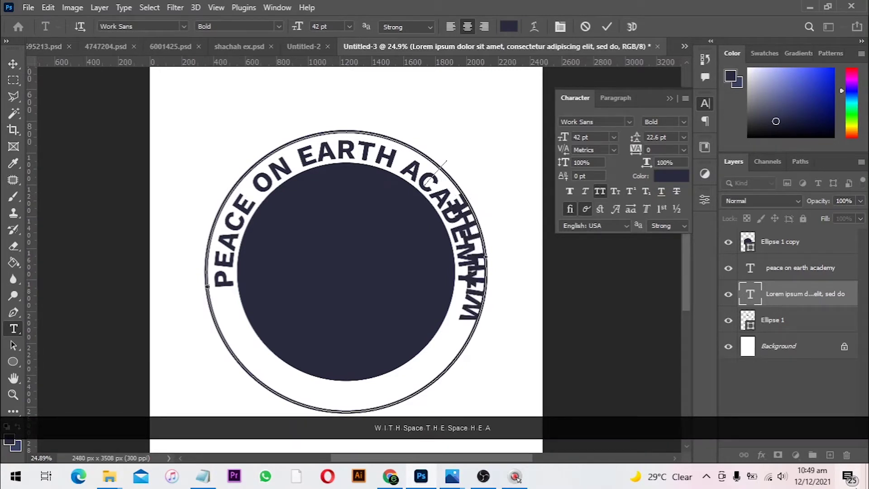
text( with the)
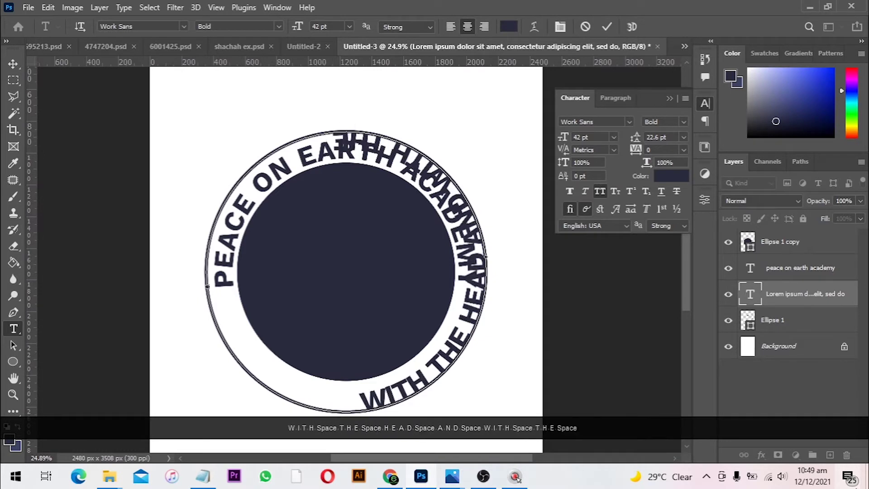
text( hean)
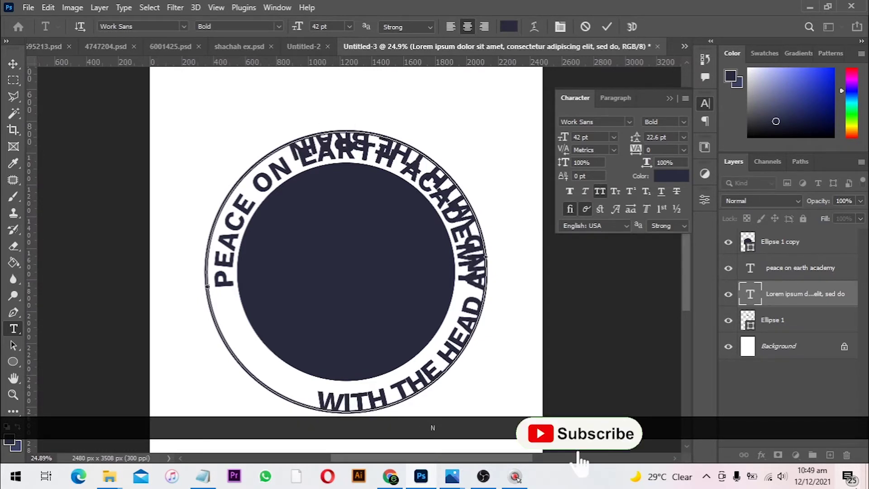
Set the second path text to the Medium font style and slide it along the path towards the ring's lower left
key(ctrl+a)
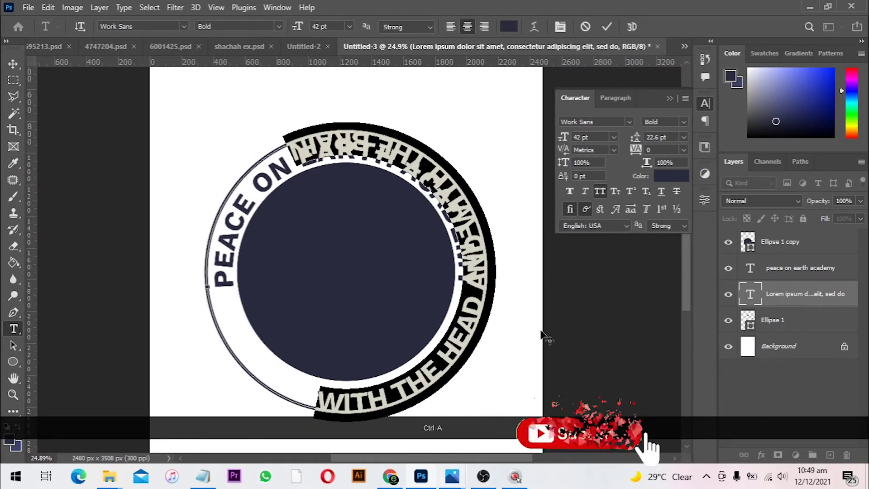
click(683, 121)
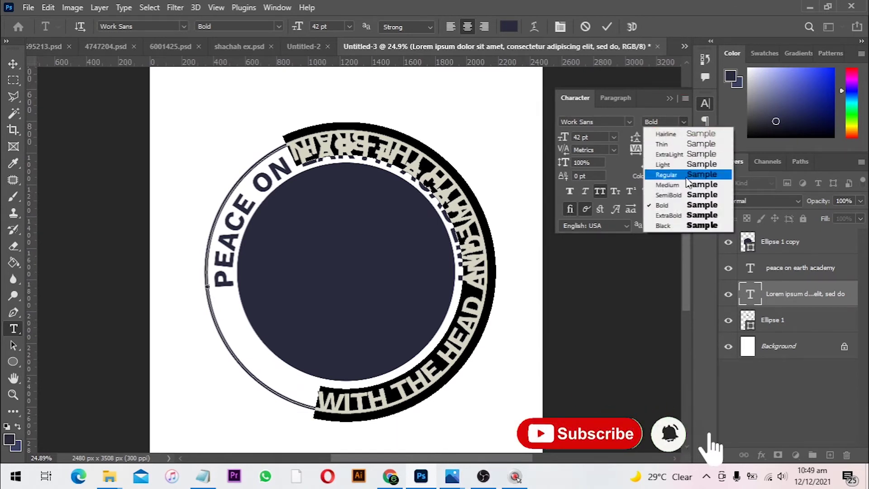
click(688, 184)
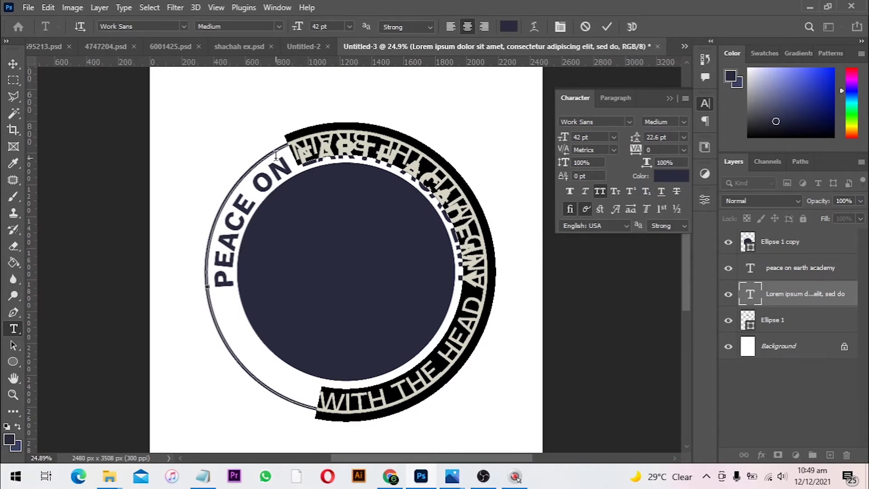
click(18, 346)
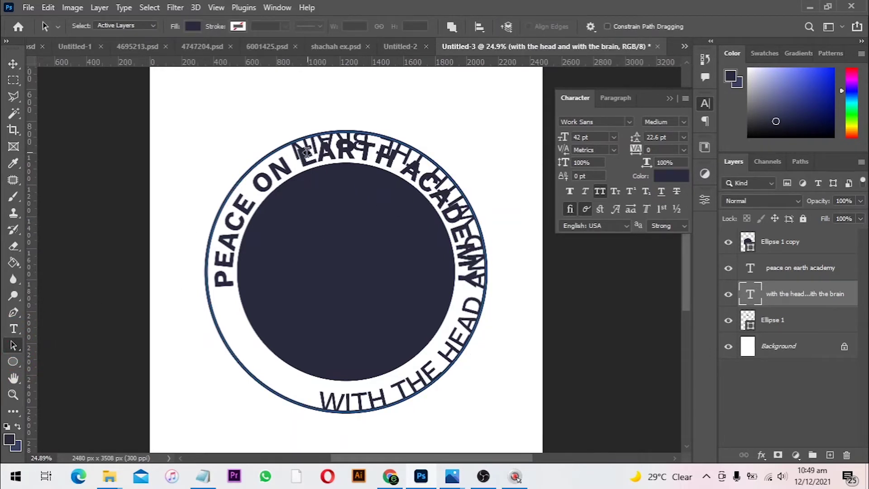
drag(299, 144, 384, 324)
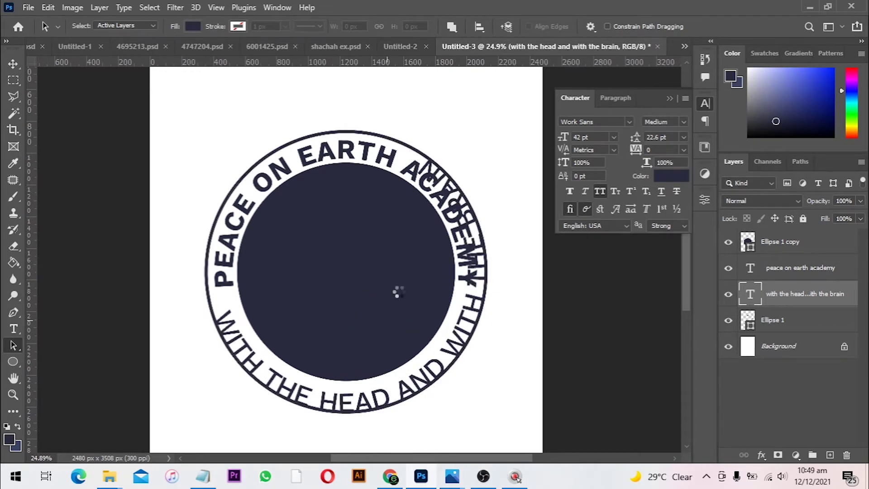
Set the font size of the "with the head and with the brain" text to 35 pt
click(18, 68)
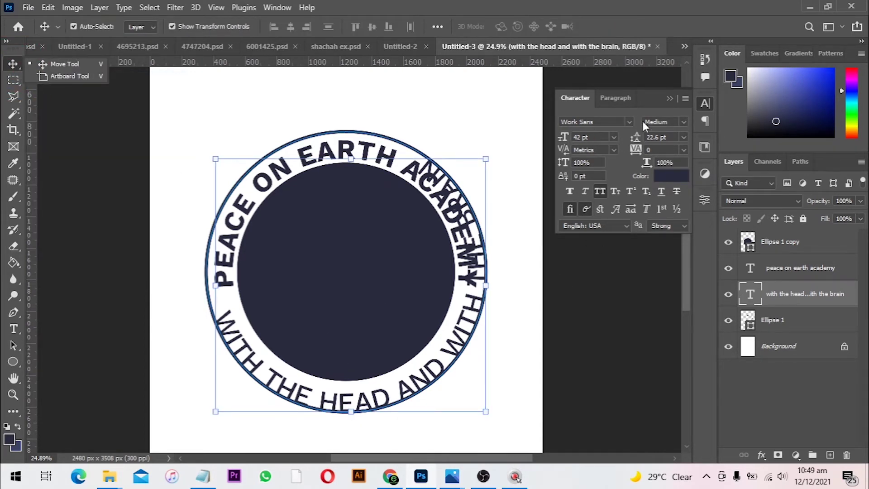
click(600, 134)
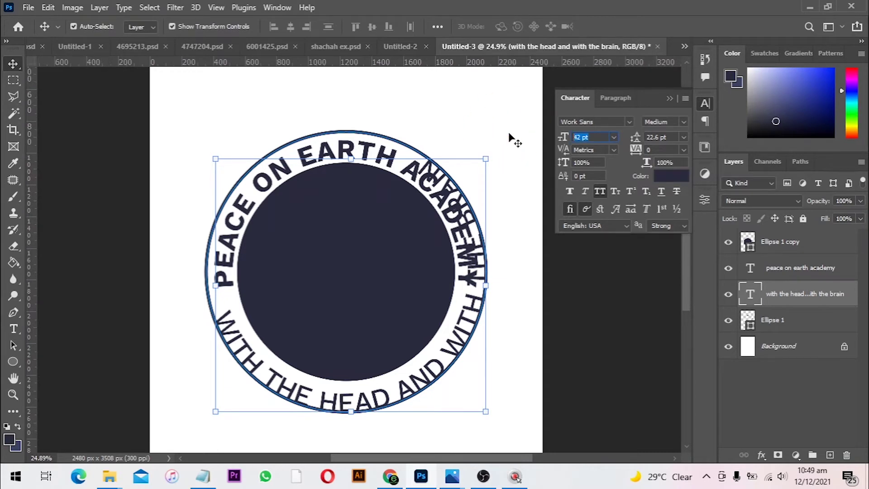
text(35)
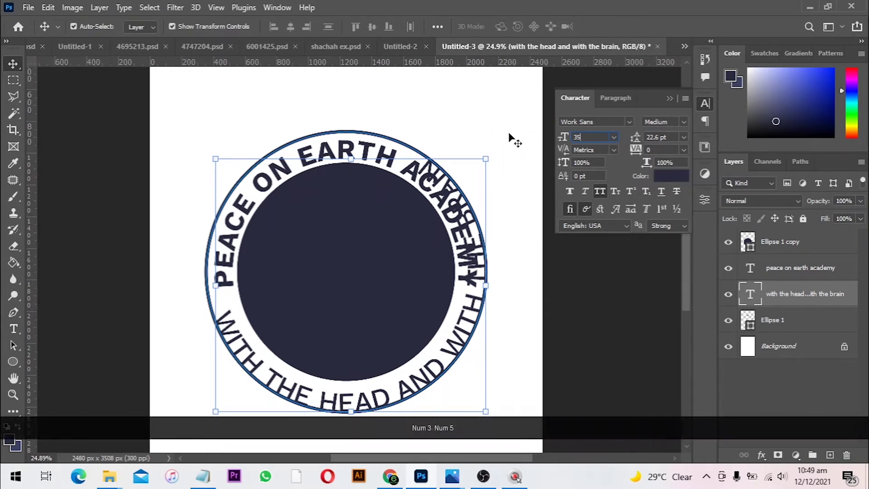
key(Return)
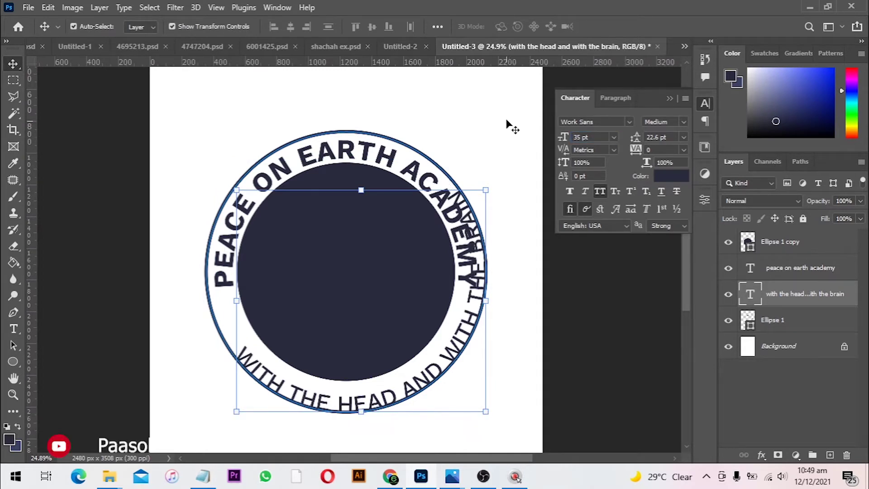
Try a 30 pt font size with -20 tracking on the second path text
click(595, 138)
text(30)
key(Return)
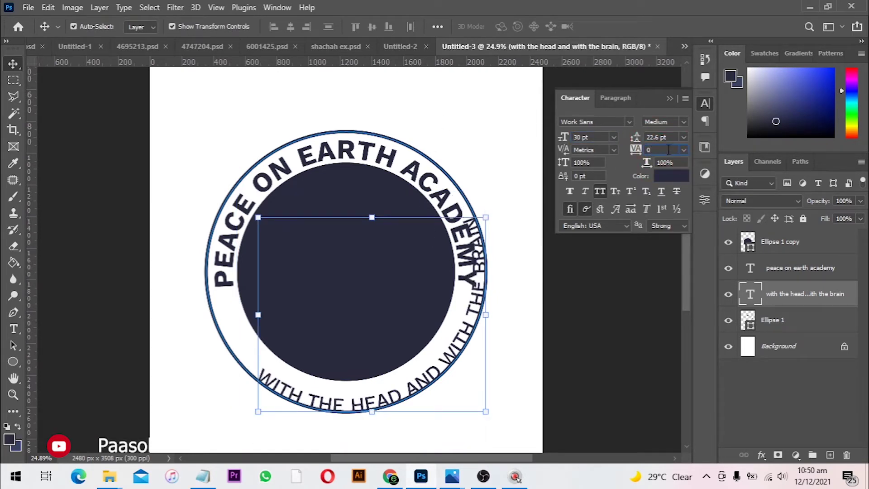
key(Down)
key(Down)
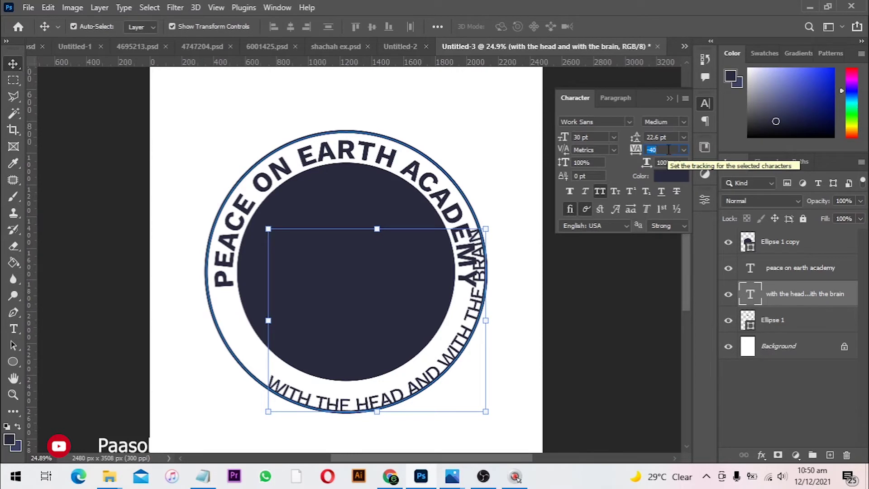
key(Up)
key(Up)
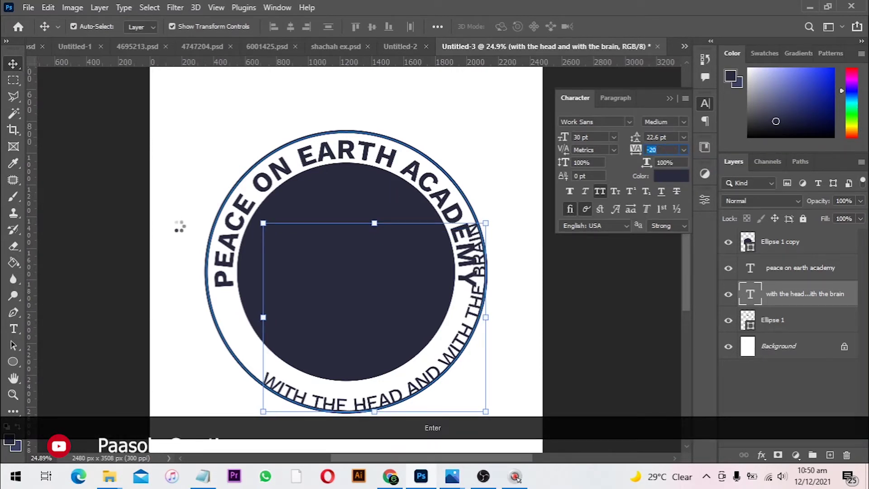
Undo the tracking adjustment and the last font size reduction on the second path text, and return to the Move tool
click(13, 345)
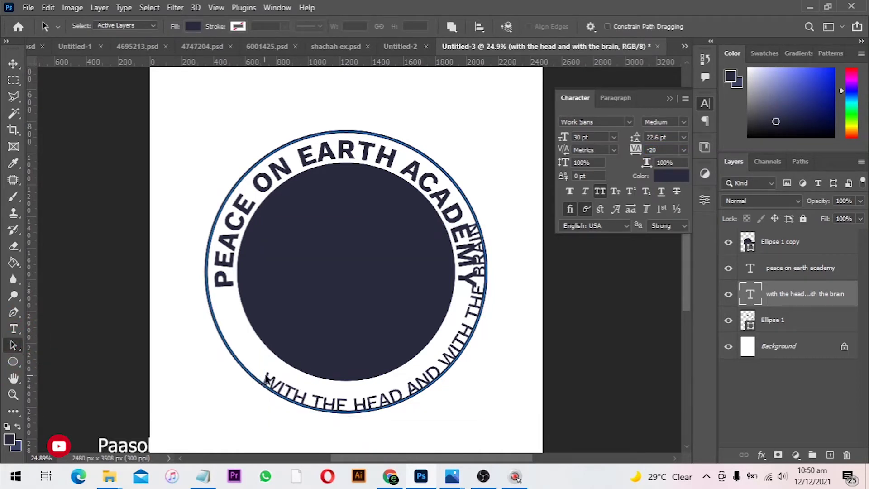
click(268, 392)
key(ctrl+z)
click(13, 64)
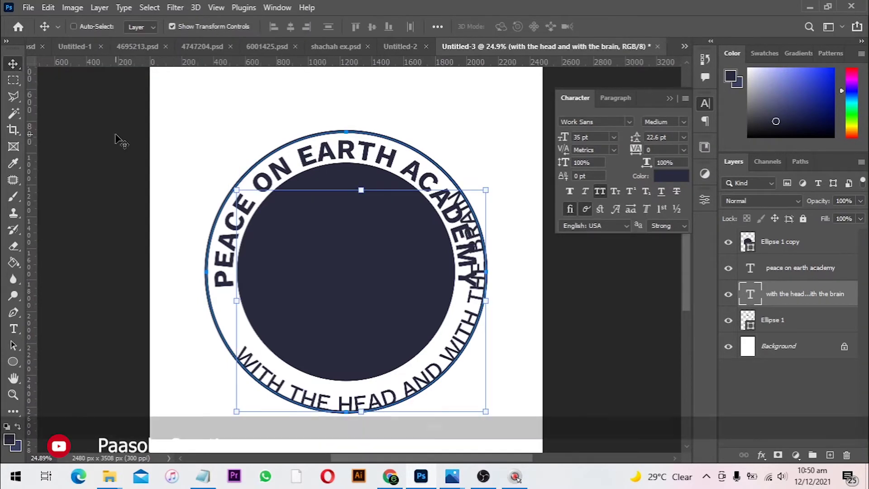
Rotate the "with the head and with the brain" path text about 30° clockwise along the ring
key(ctrl+t)
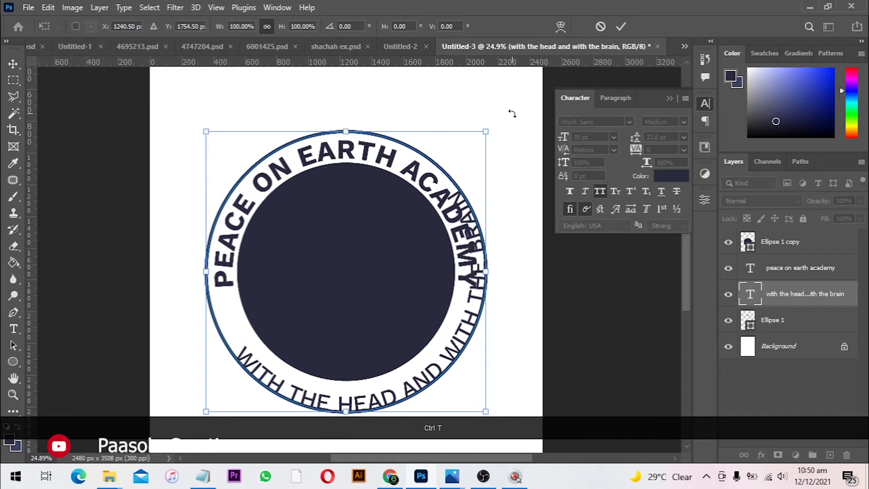
drag(510, 114, 562, 221)
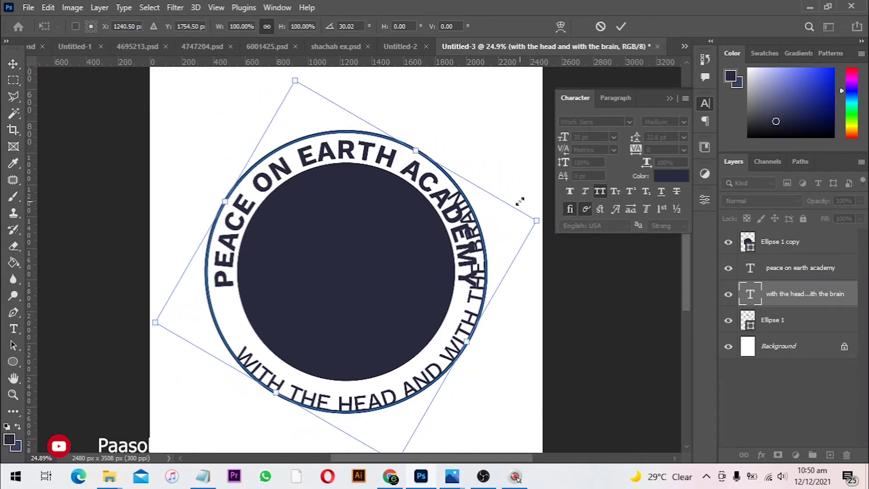
key(Return)
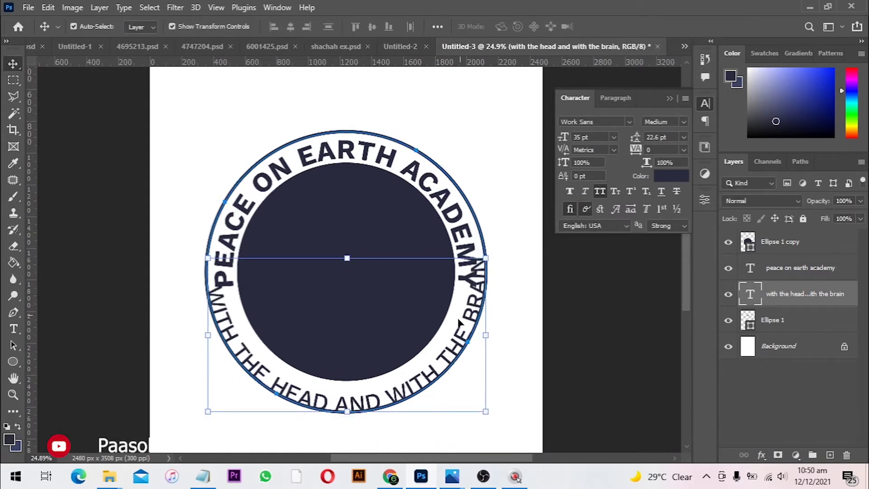
Set the "with the head and with the brain" text to a 30 pt font size and -40 tracking
click(590, 137)
text(30)
key(Return)
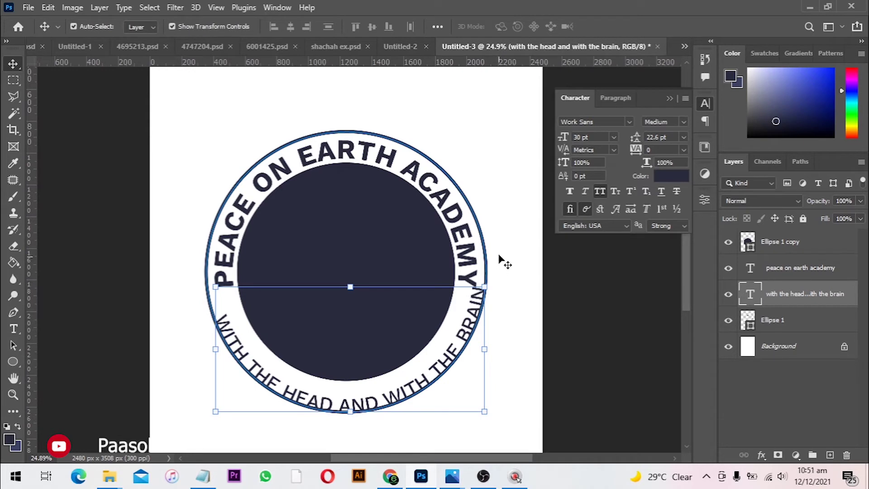
click(655, 148)
key(Down)
key(Down)
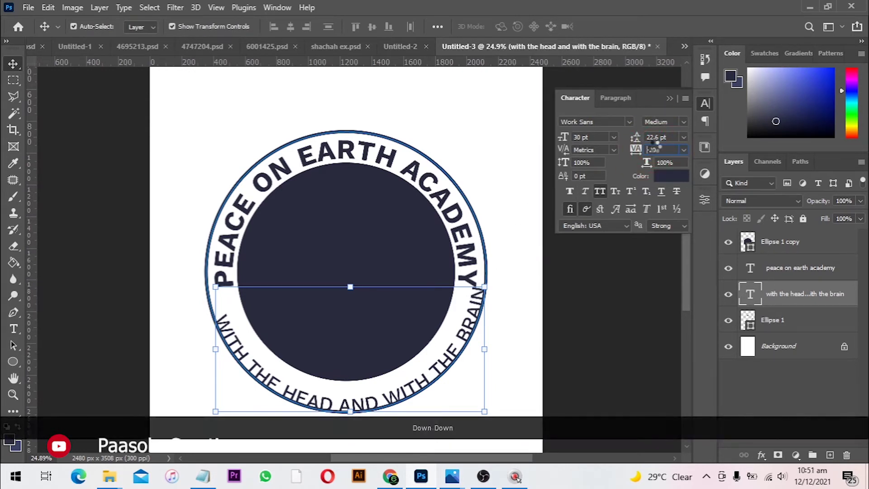
key(Down)
key(Return)
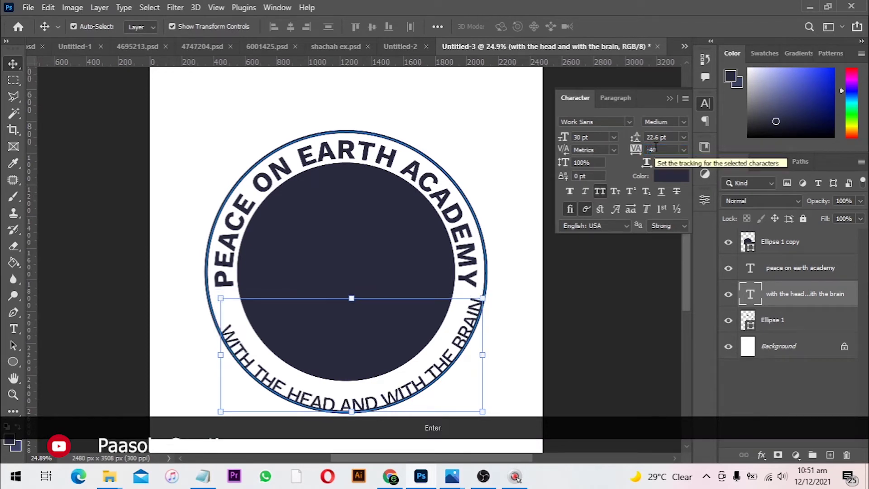
Rotate the lower path text about 7° clockwise to center it along the bottom of the ring
key(ctrl+t)
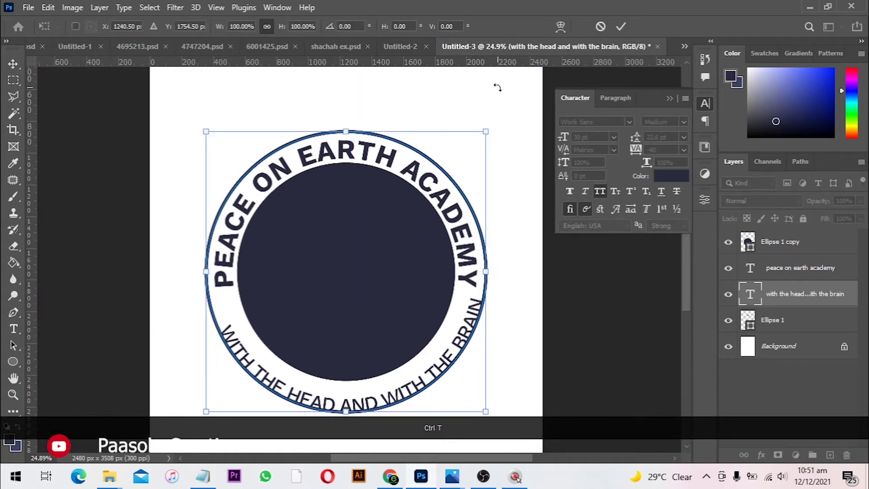
drag(497, 88, 520, 103)
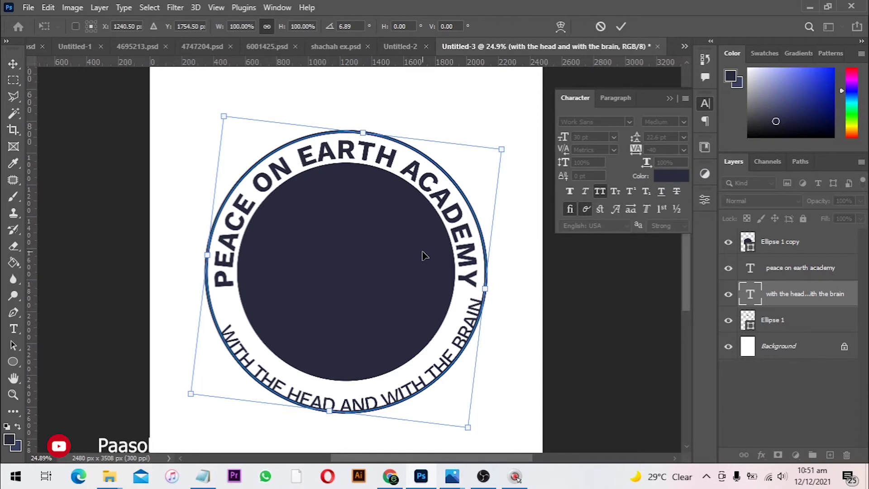
key(Return)
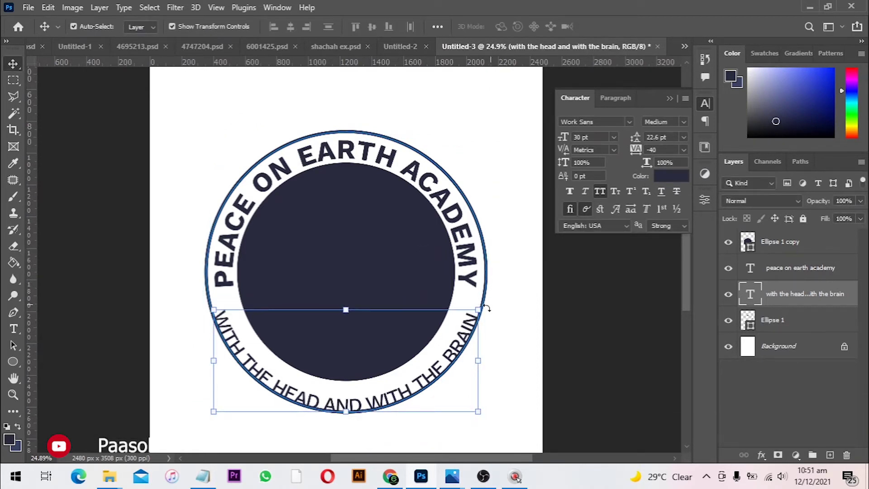
Scale the lower path text down slightly about its center in two passes, moving it inward between the two circles
key(ctrl+t)
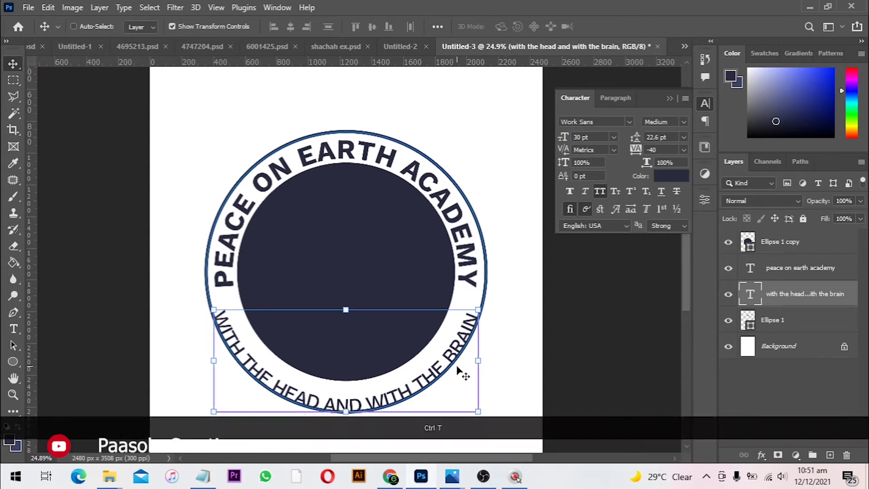
drag(485, 410, 475, 393)
key(Return)
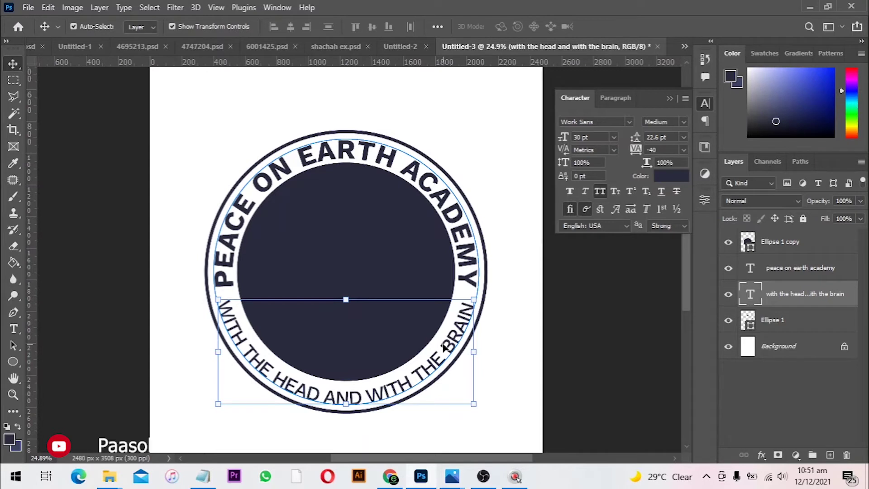
key(ctrl+t)
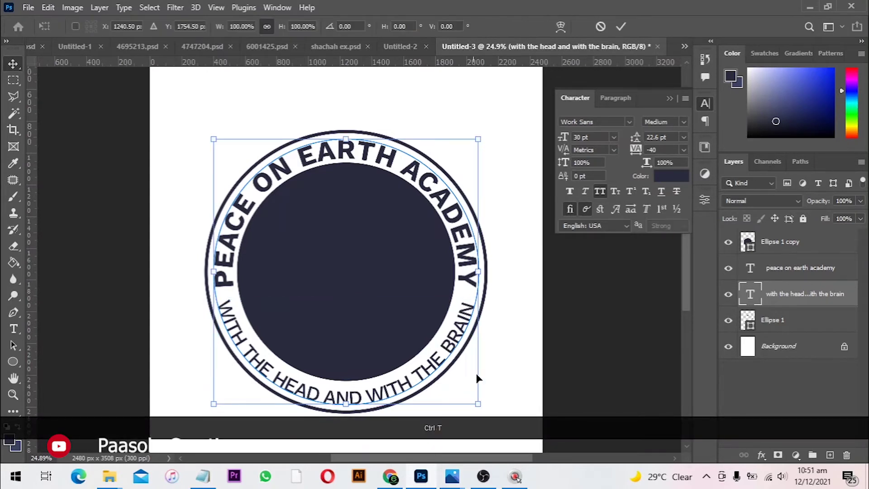
drag(479, 404, 480, 396)
key(Return)
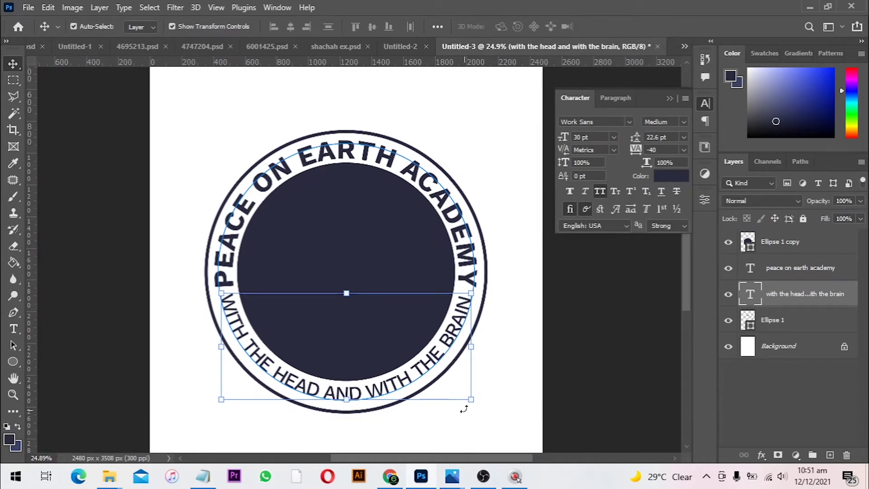
Set the tracking of the "peace on earth academy" text to -60
click(566, 274)
click(460, 212)
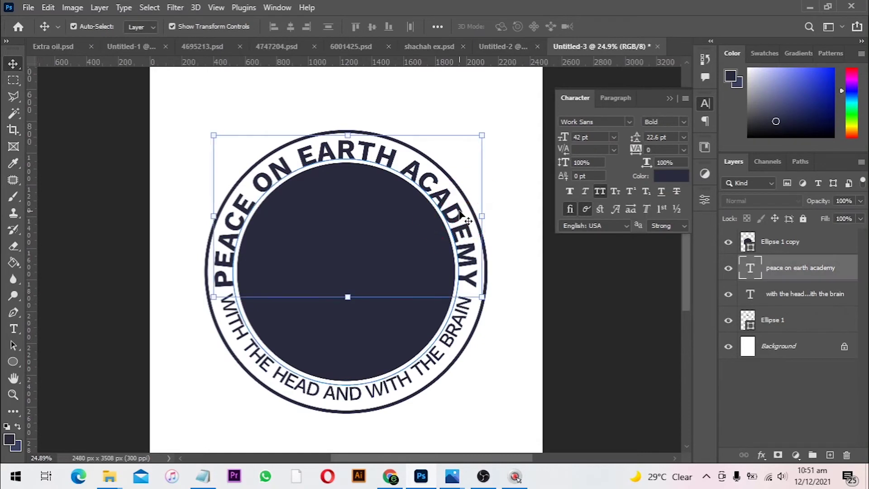
click(655, 149)
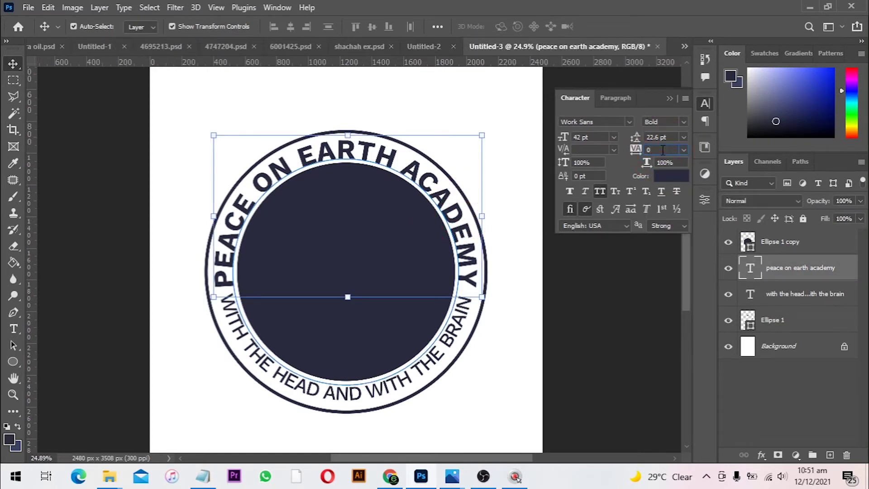
key(Down)
key(Down)
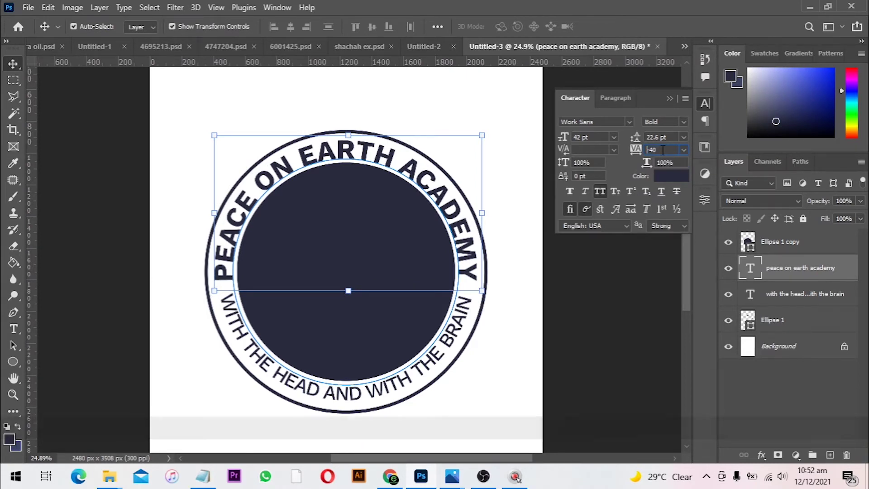
key(Down)
key(Down)
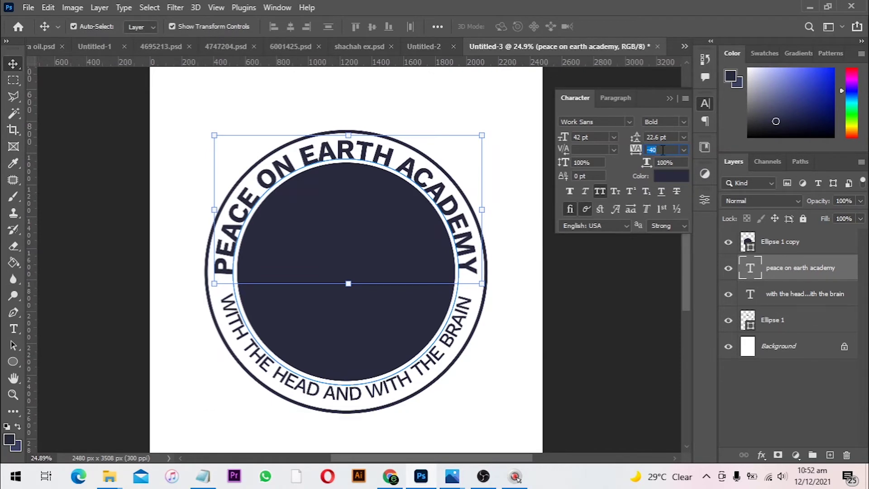
key(Down)
key(Down)
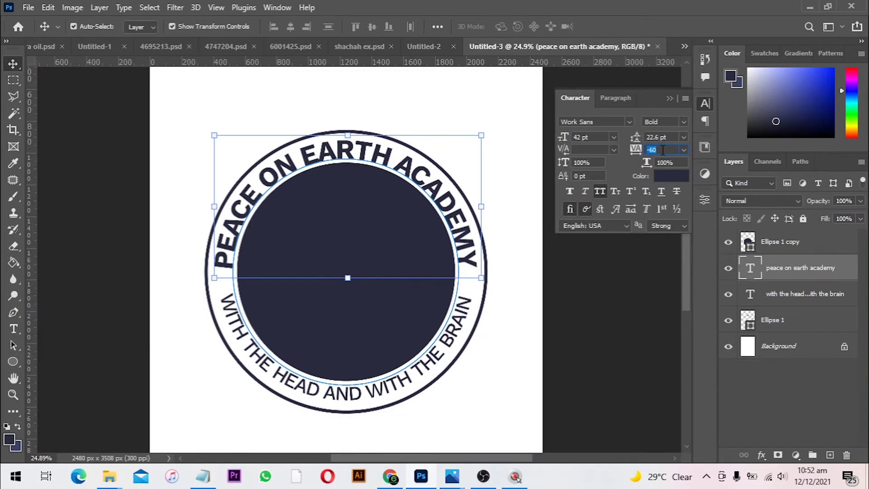
key(Return)
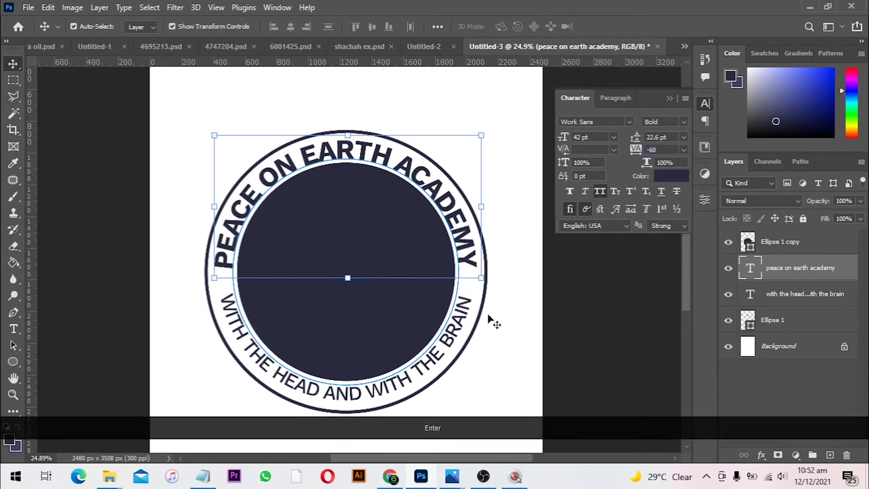
Set the tracking of the "with the head and with the brain" text to -60 and hide the extras
click(454, 346)
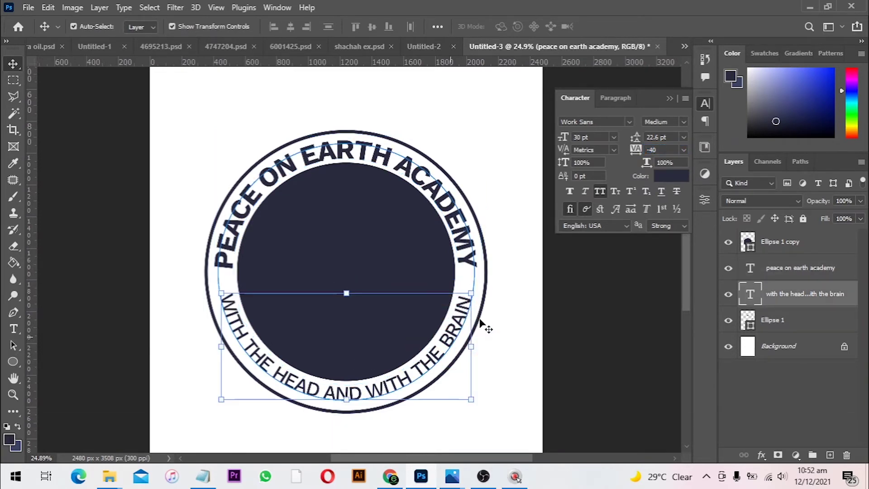
click(665, 148)
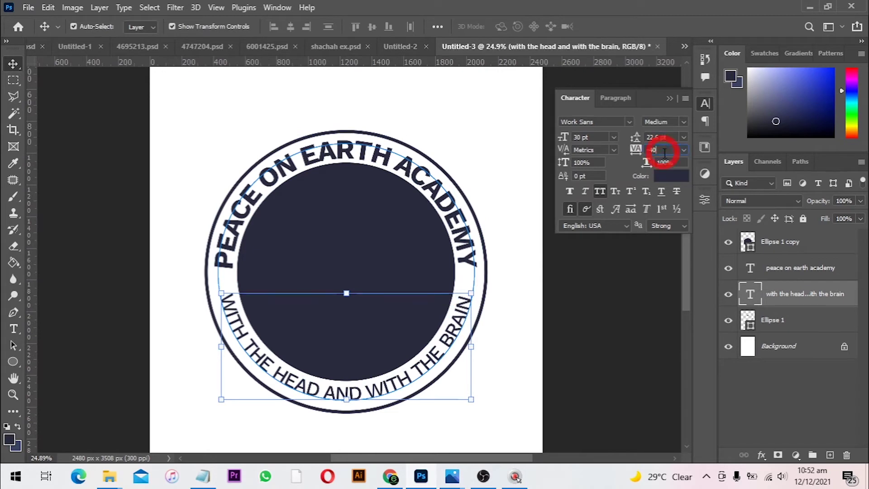
key(Down)
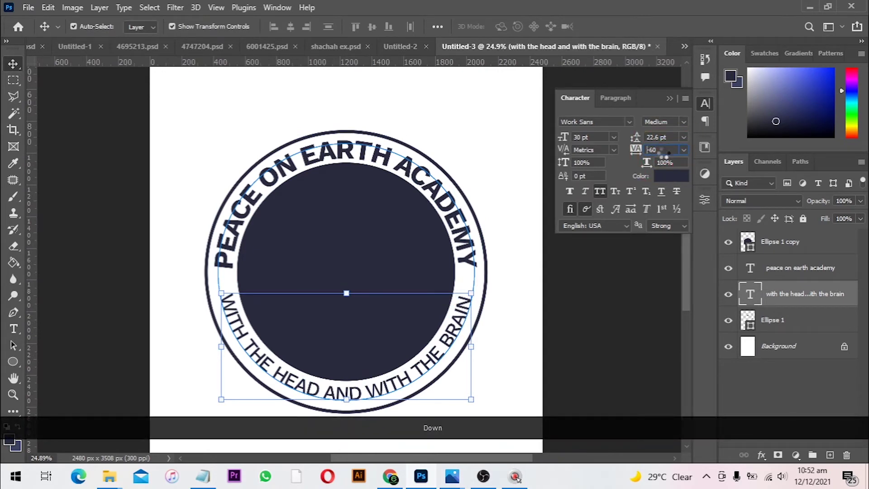
key(Return)
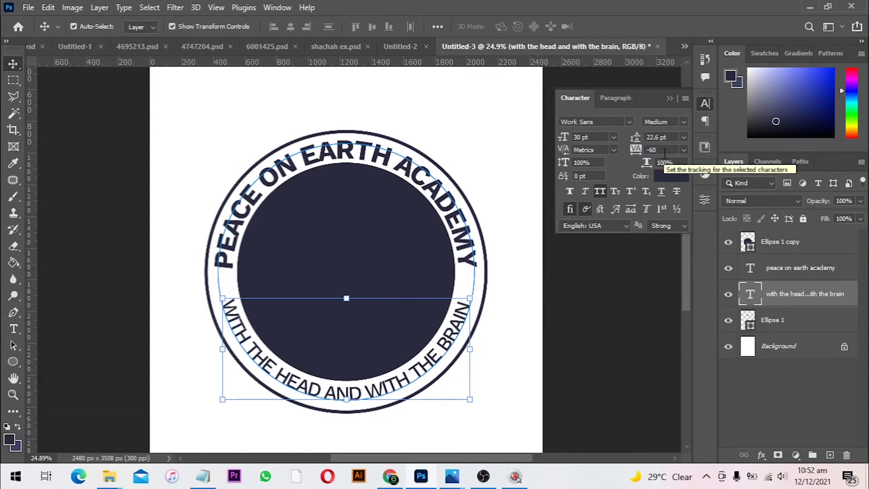
key(ctrl+h)
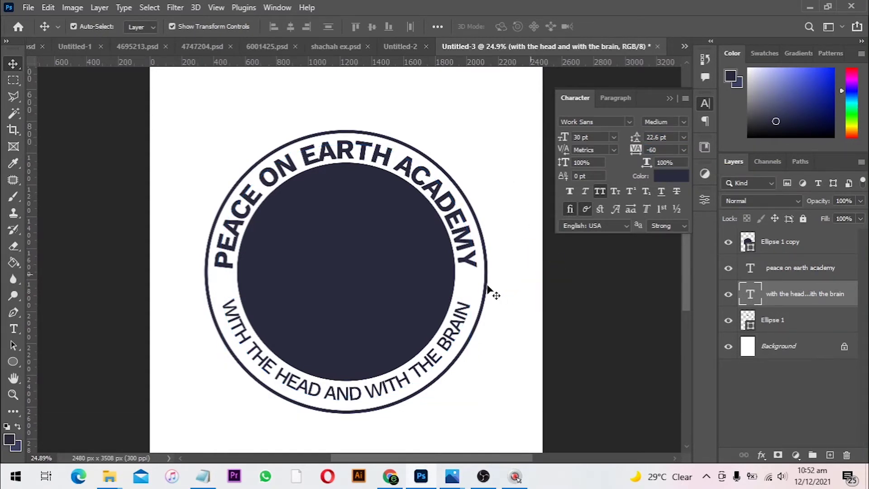
Set the font size of the "peace on earth academy" text to 40 pt and deselect it
click(490, 291)
click(470, 240)
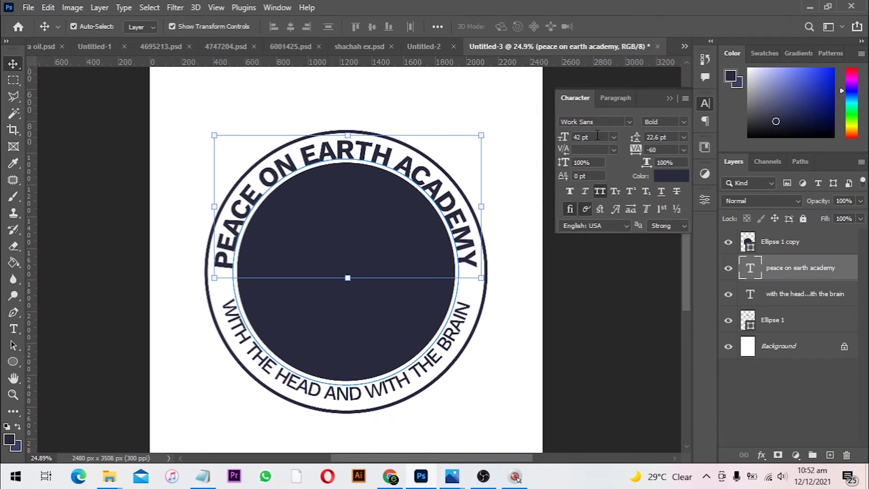
click(589, 137)
text(40)
key(Return)
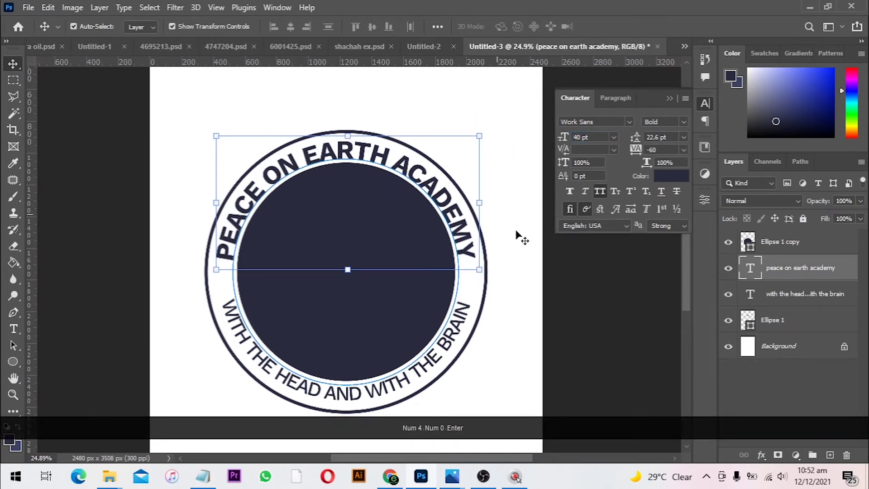
click(572, 304)
click(482, 286)
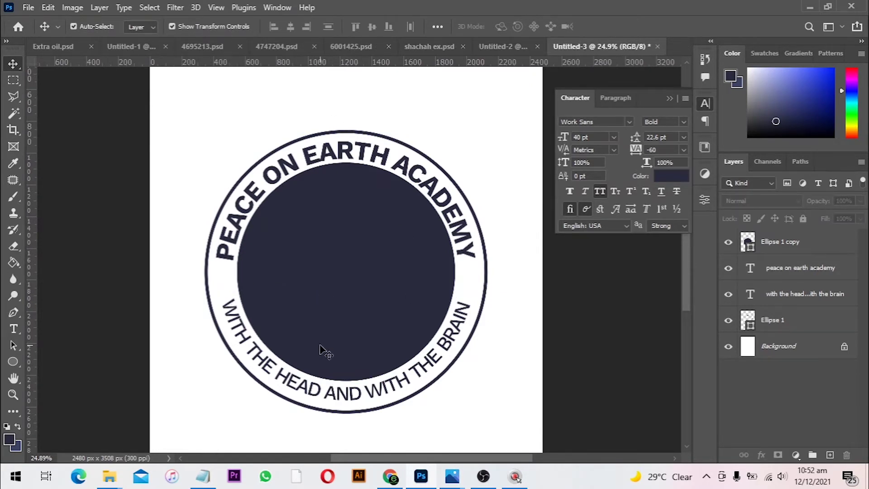
Scale the "with the head and with the brain" path text to about 100.5% around its center and deselect it
click(441, 357)
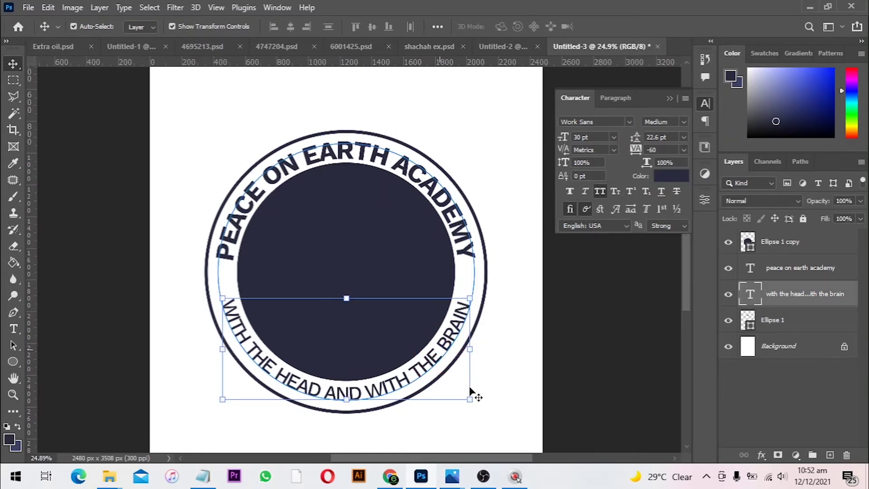
key(ctrl+t)
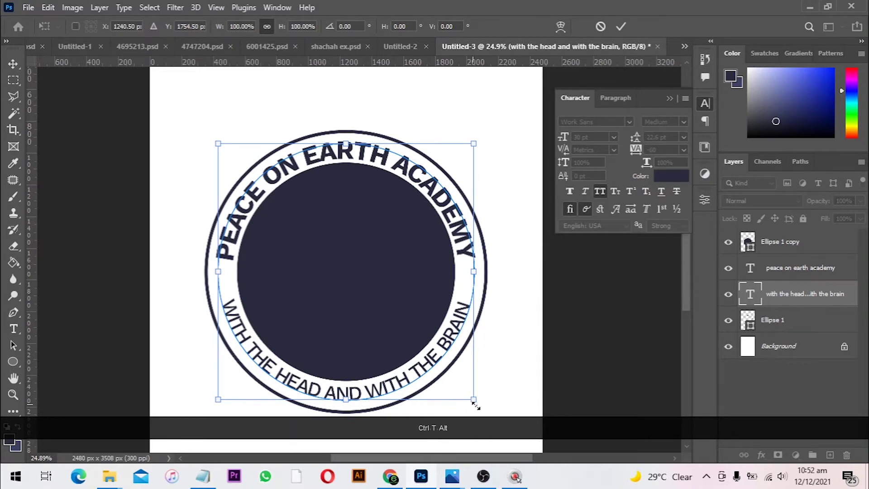
drag(473, 401, 474, 404)
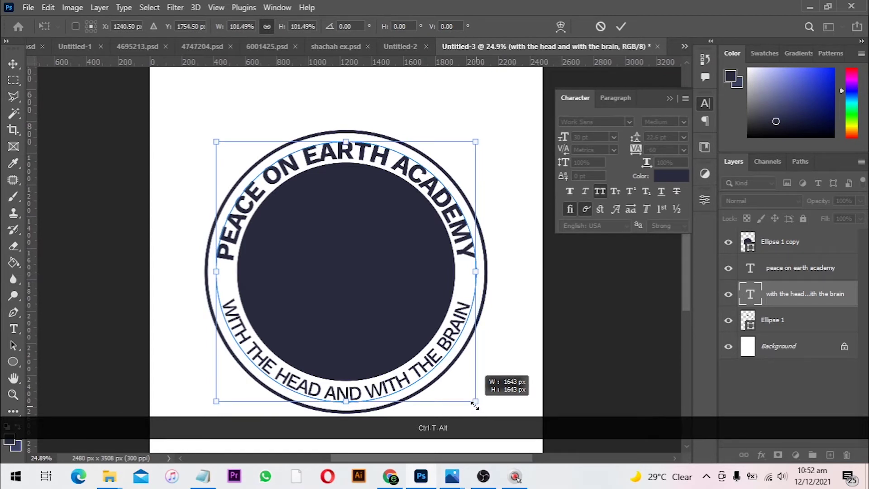
drag(474, 404, 472, 407)
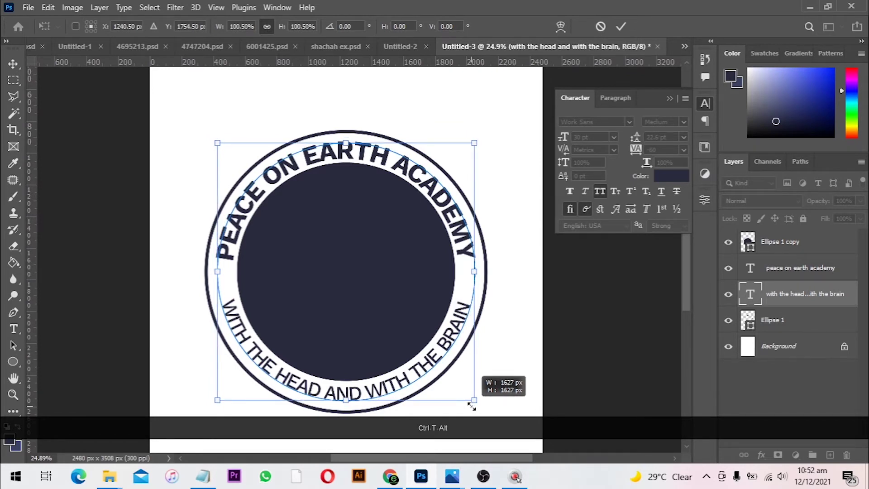
drag(472, 407, 471, 407)
key(alt)
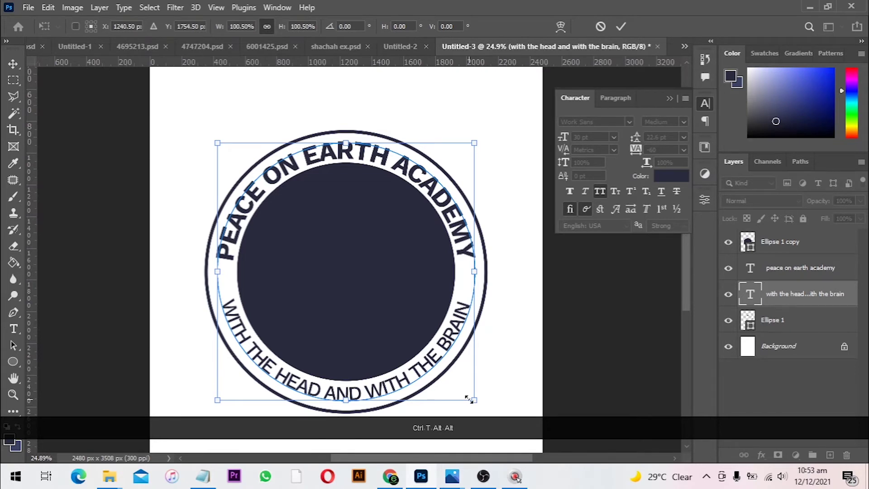
key(Return)
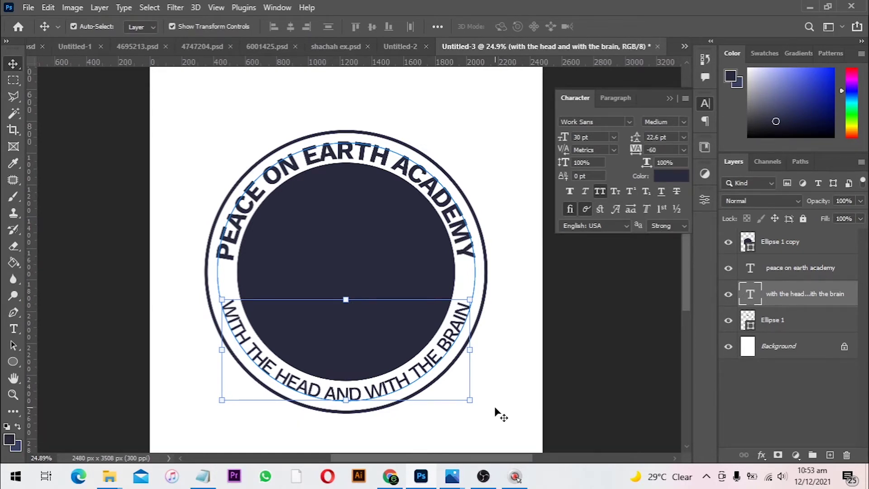
click(543, 289)
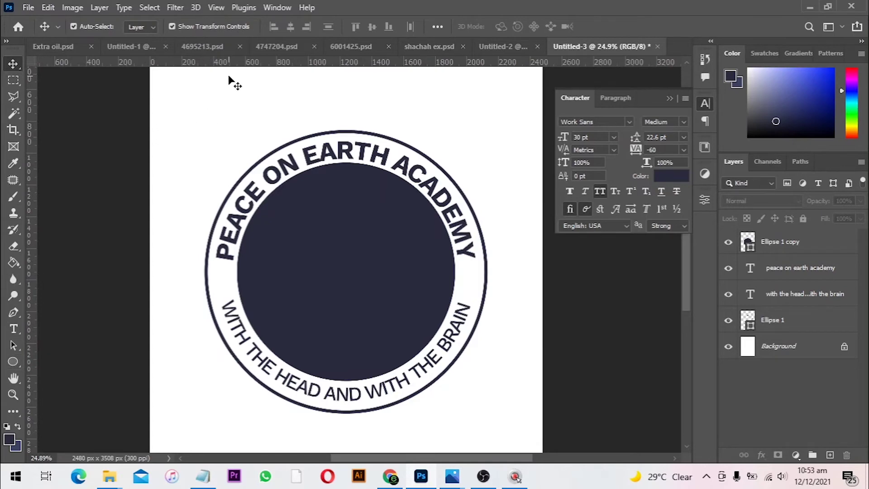
Bring up the shape presets library, go to the Legacy Default Shapes, and enlarge the library view
click(278, 3)
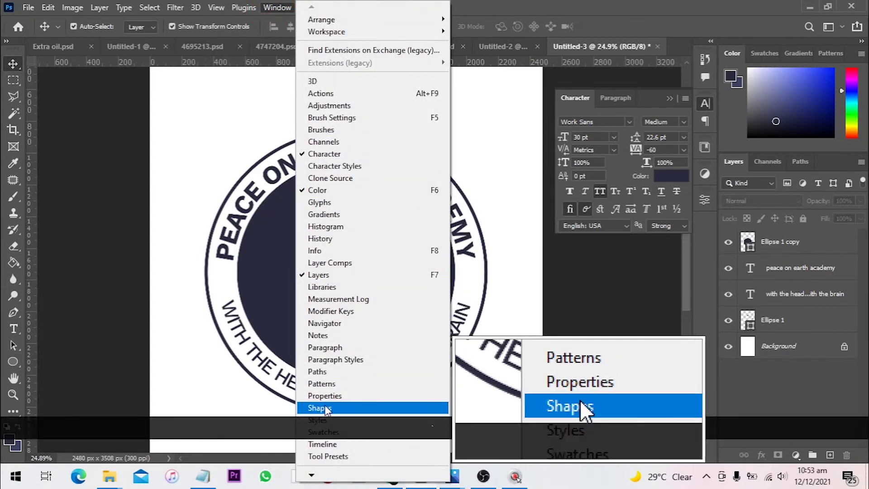
click(319, 408)
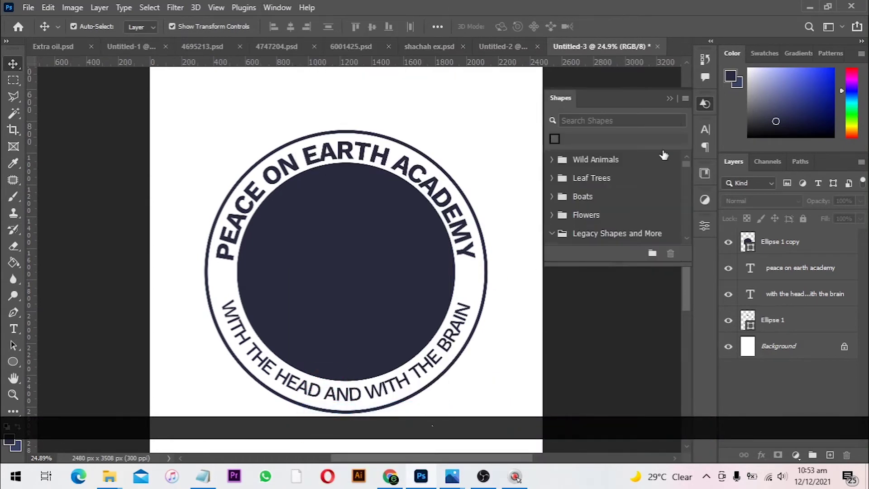
scroll(606, 236, down, 2)
click(605, 235)
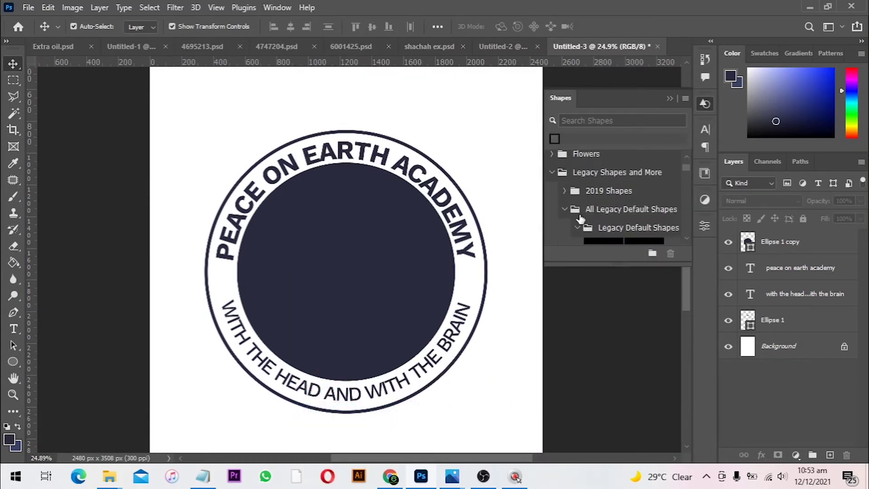
scroll(602, 229, down, 3)
scroll(624, 222, down, 2)
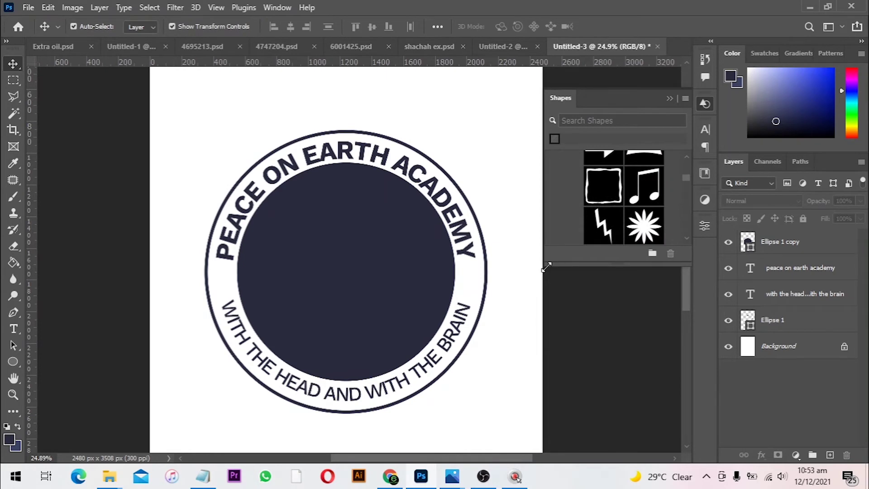
drag(546, 267, 475, 409)
Examine the Legacy Default Shapes, the list of legacy shape groups and the Tiles group for a suitable ornament
scroll(641, 240, down, 5)
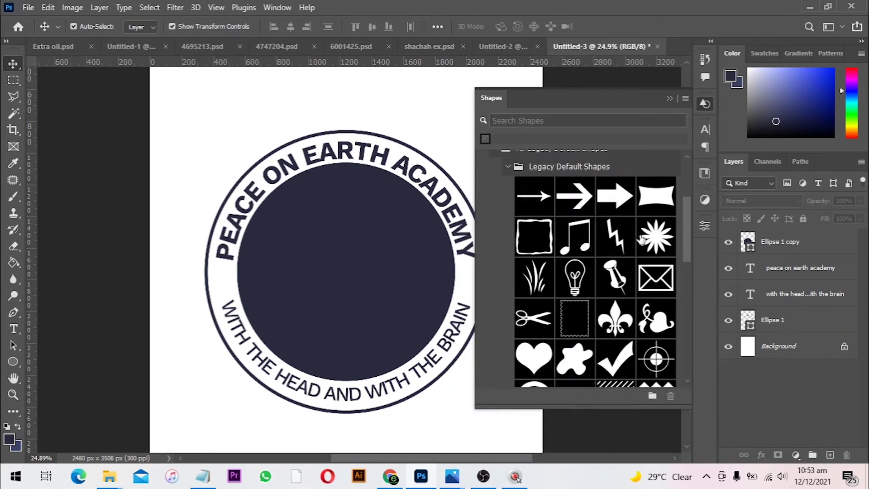
scroll(641, 240, down, 7)
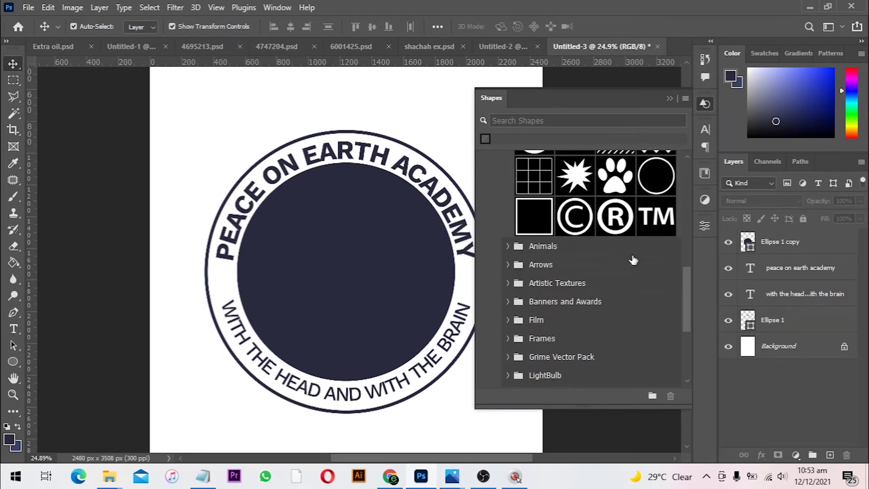
scroll(633, 260, up, 3)
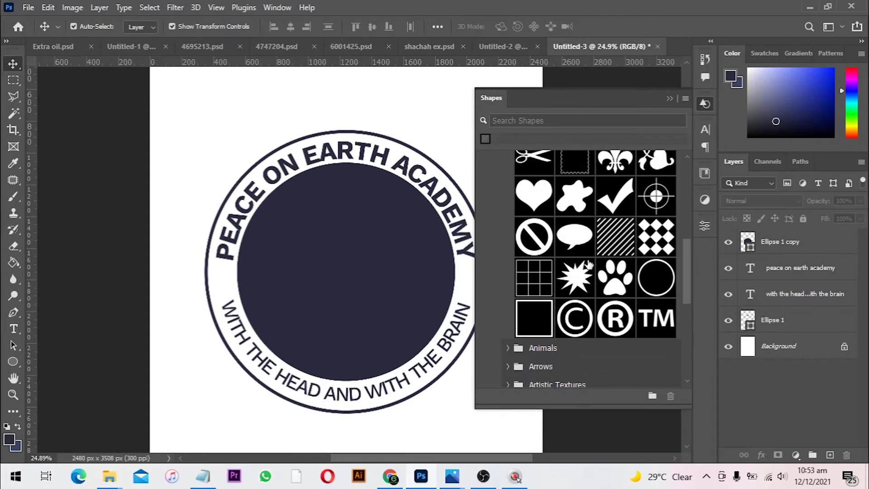
scroll(588, 265, down, 2)
scroll(602, 280, up, 5)
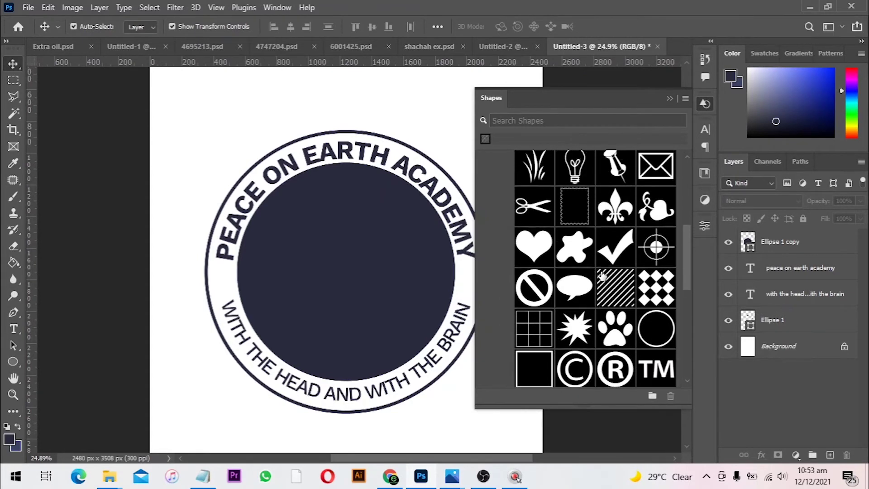
mouse_move(13, 361)
mouse_down()
mouse_move(68, 408)
mouse_move(74, 374)
mouse_up()
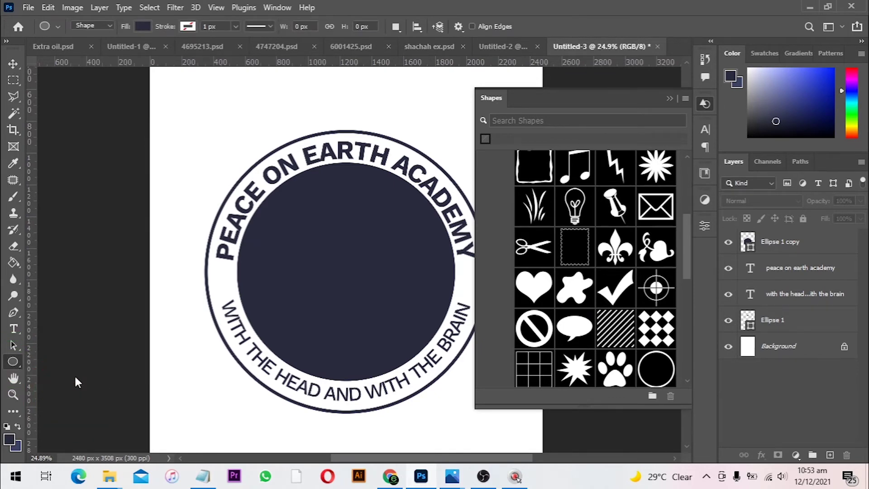
drag(691, 218, 686, 357)
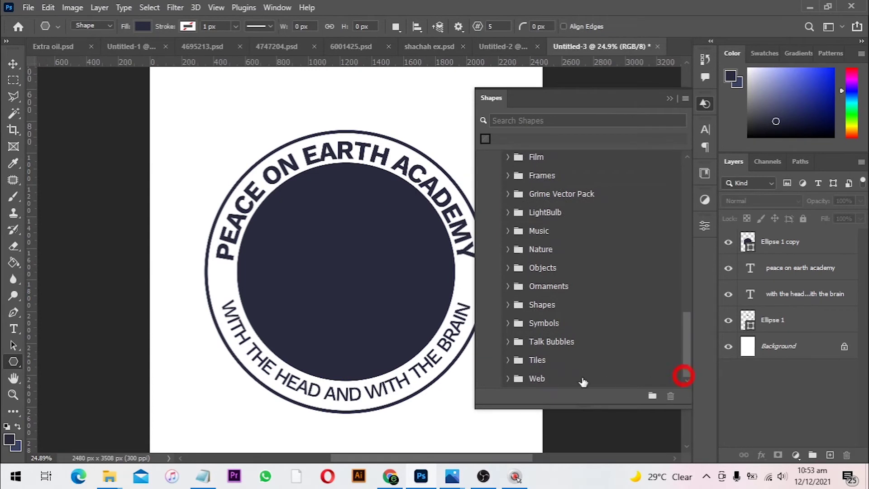
click(507, 361)
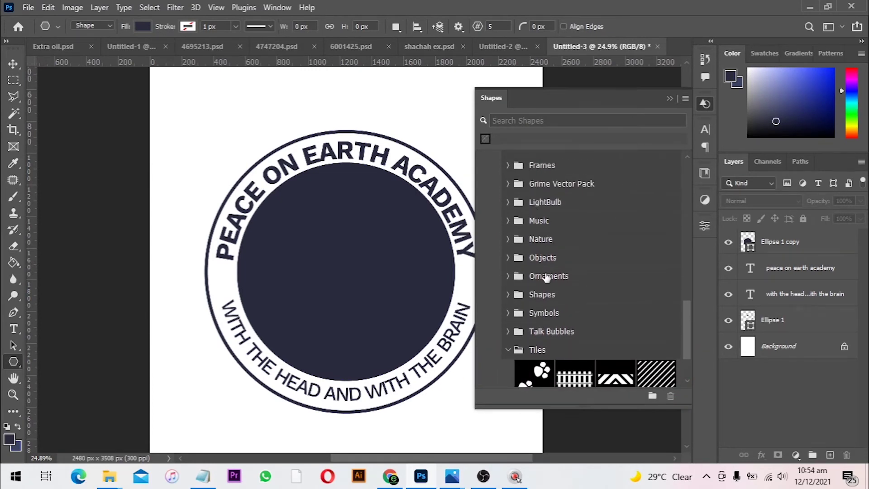
scroll(546, 278, up, 1)
scroll(523, 224, up, 3)
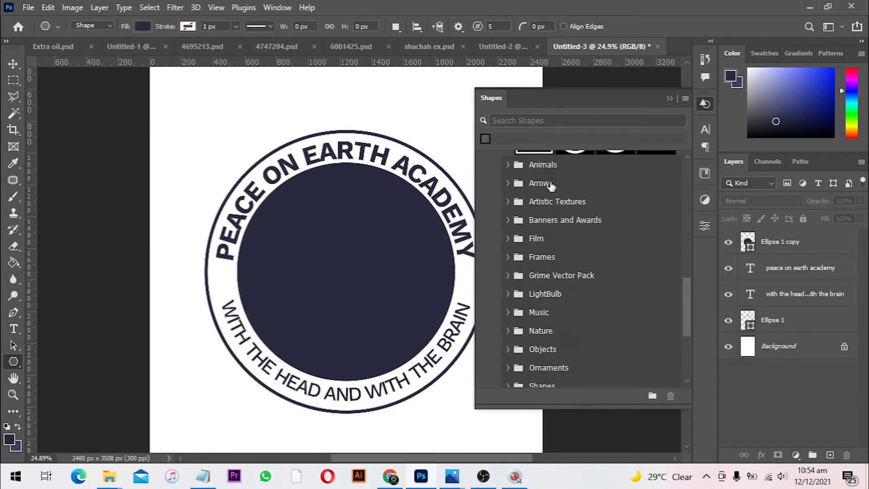
scroll(543, 290, down, 3)
scroll(532, 355, down, 1)
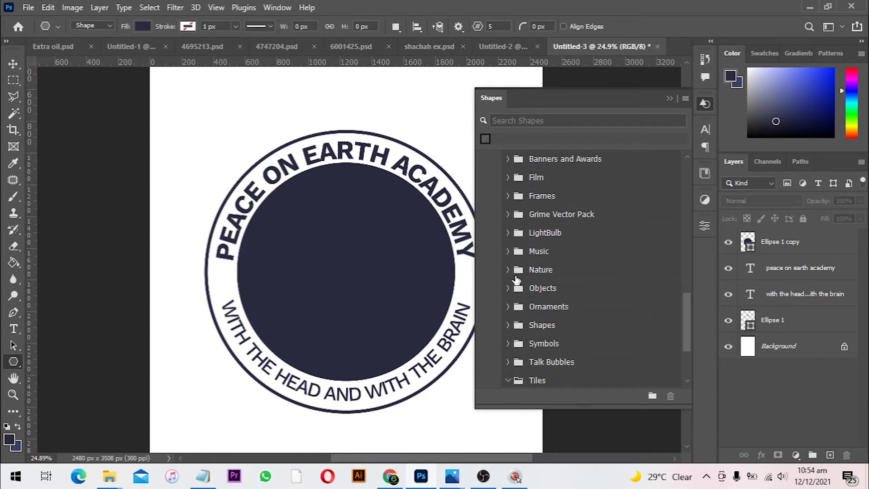
Expand the Nature, Objects and Ornaments shape groups and examine their presets for a logo ornament
click(503, 271)
scroll(607, 333, down, 2)
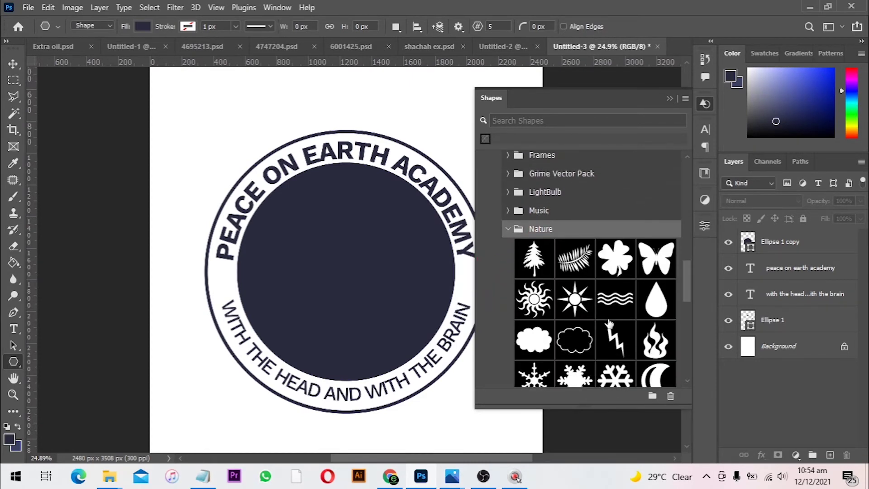
scroll(605, 333, down, 6)
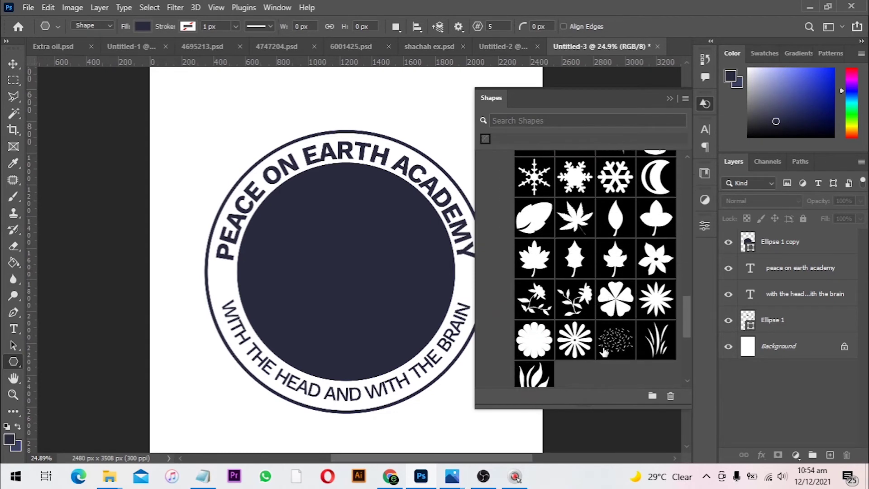
scroll(605, 356, down, 1)
scroll(604, 355, up, 5)
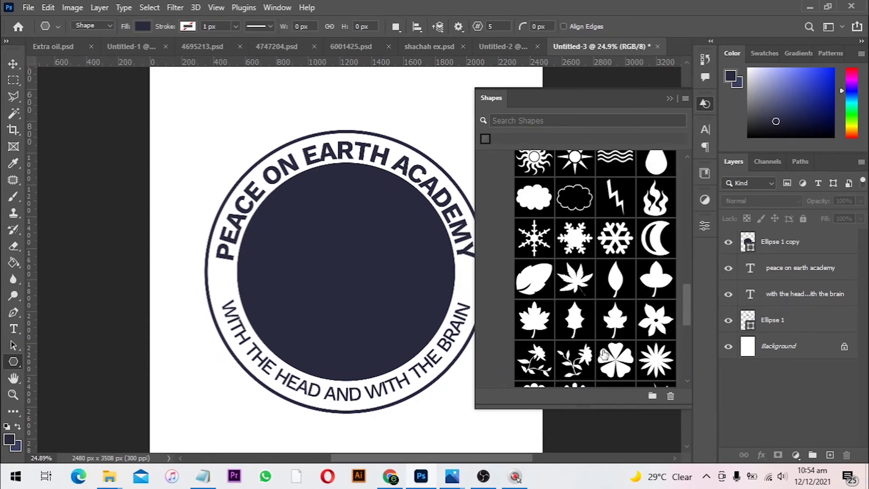
scroll(605, 354, up, 1)
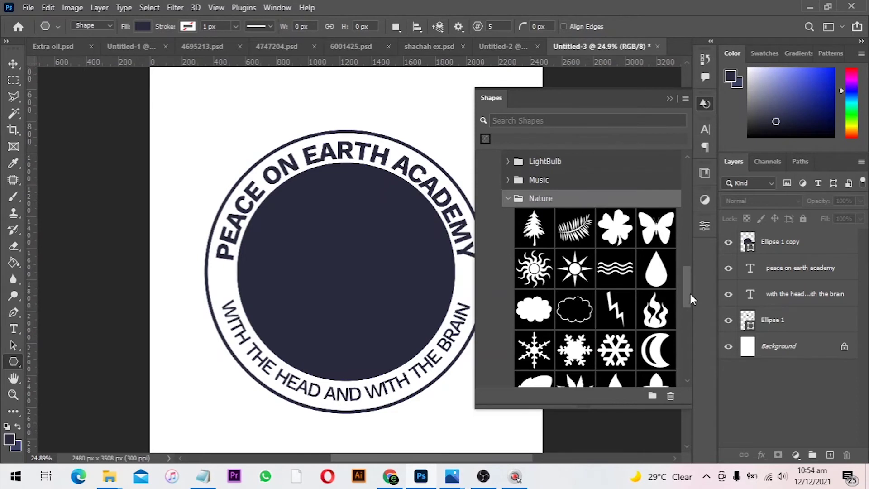
drag(691, 295, 690, 343)
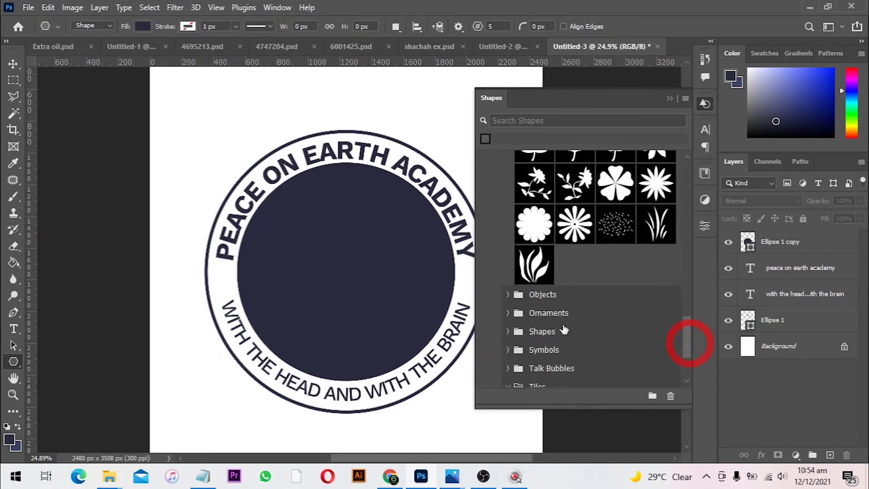
click(507, 296)
scroll(525, 333, down, 5)
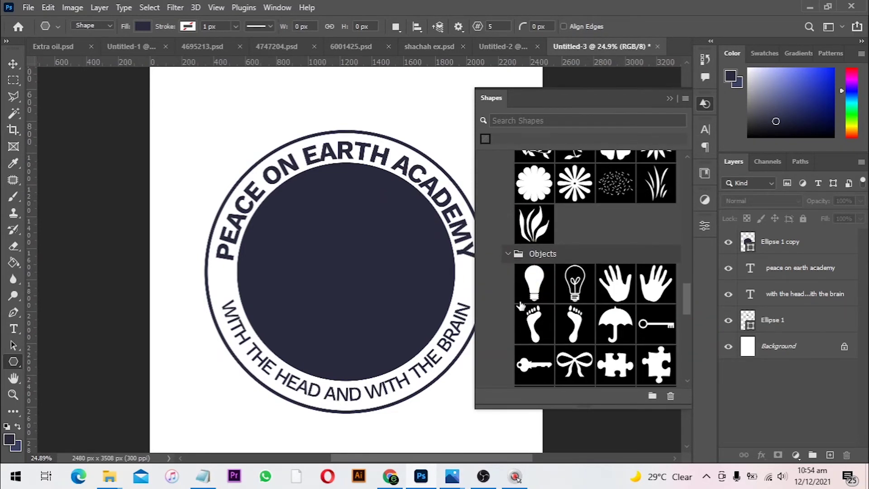
scroll(525, 333, down, 6)
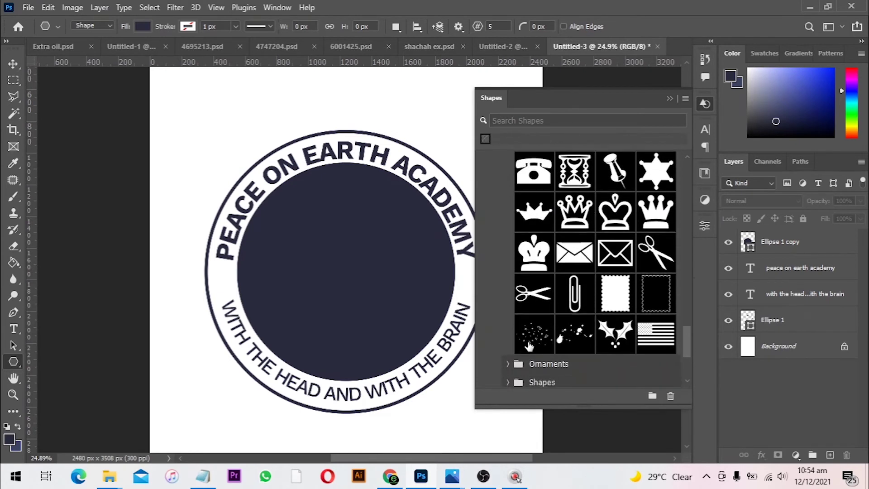
click(509, 271)
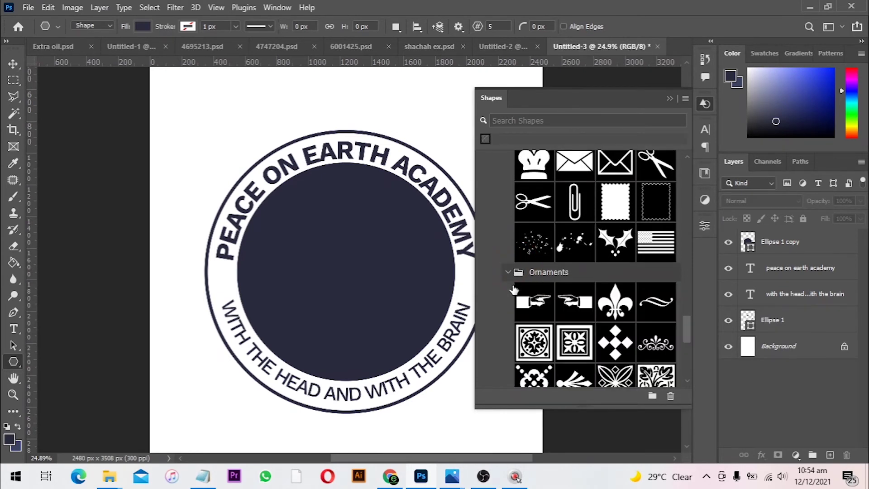
scroll(521, 308, down, 5)
scroll(525, 317, down, 1)
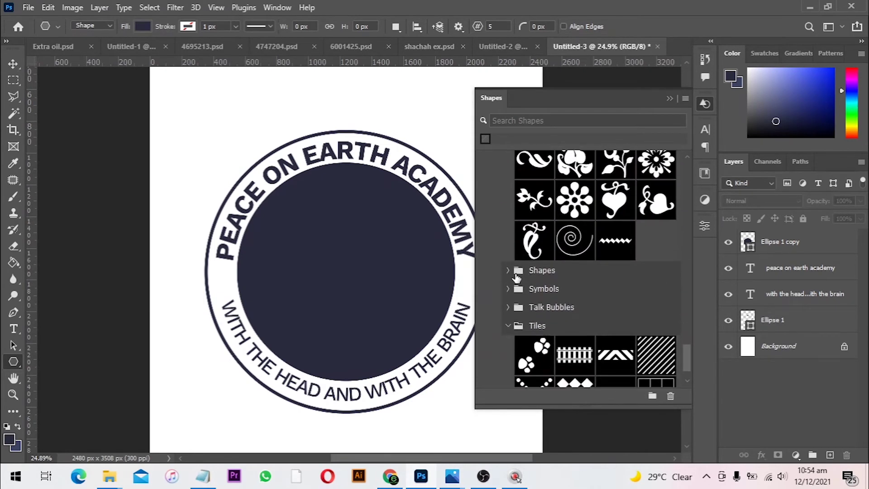
Place the five-point star outline from the legacy Shapes group, about 513 × 488 px, on the left part of the logo's ring
click(509, 270)
scroll(521, 281, down, 5)
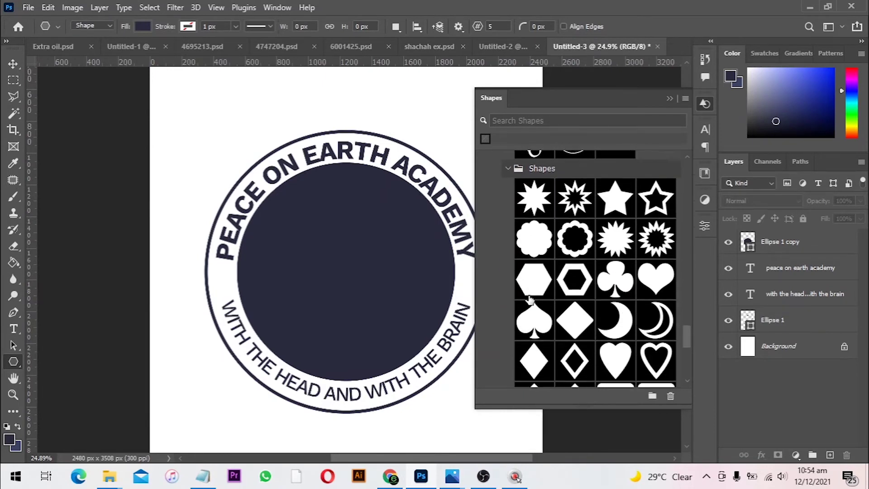
scroll(530, 300, down, 4)
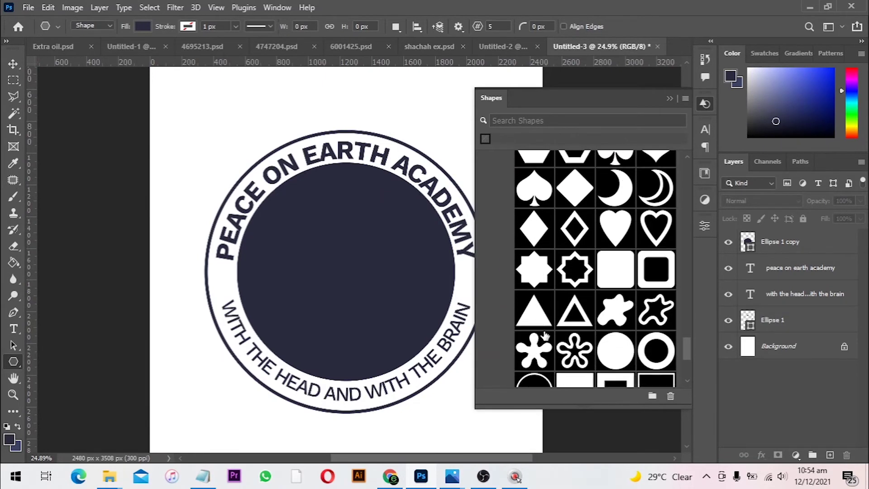
scroll(549, 342, down, 2)
scroll(574, 316, up, 5)
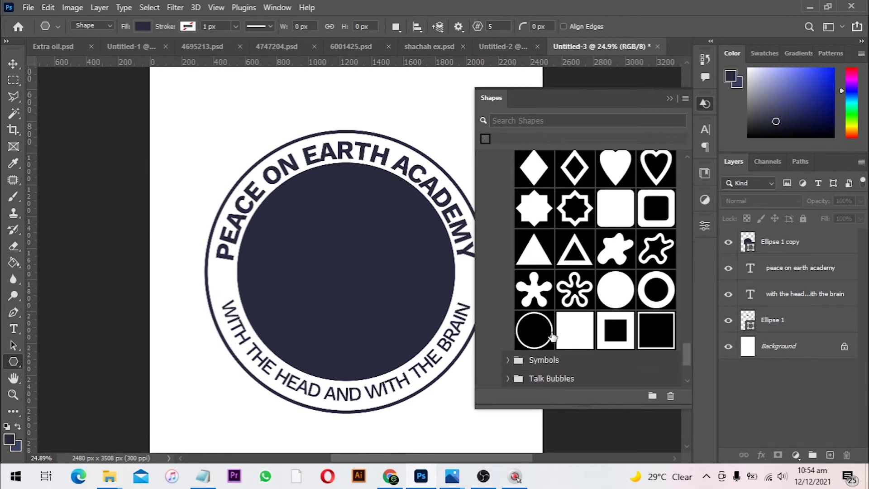
scroll(596, 299, up, 1)
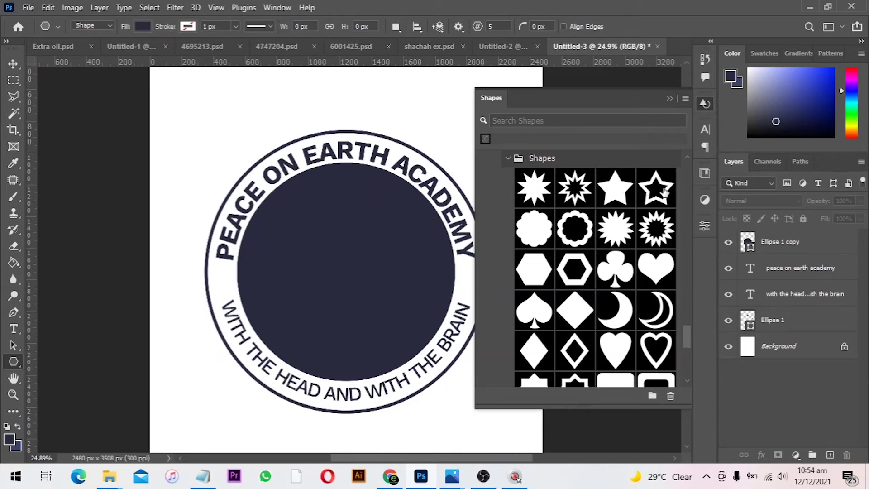
drag(664, 192, 230, 285)
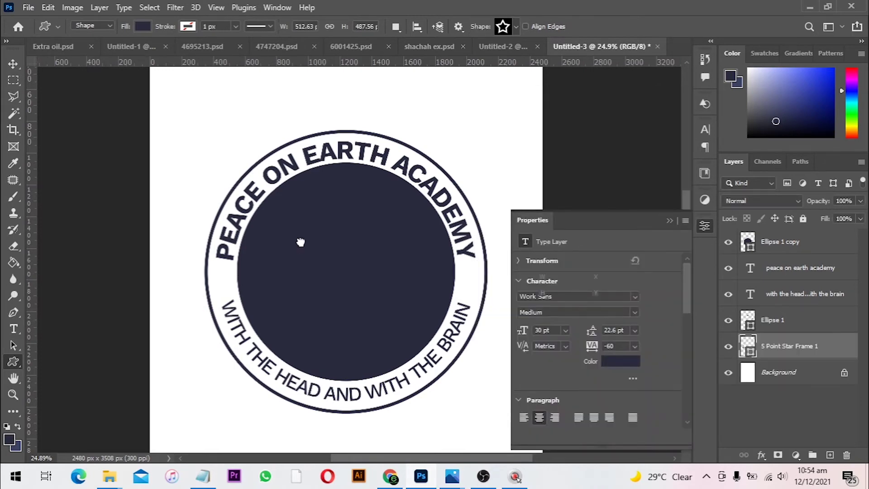
Scale the star outline to about 24.5% and position it in the white band between "PEACE" and "WITH"
scroll(273, 256, up, 5)
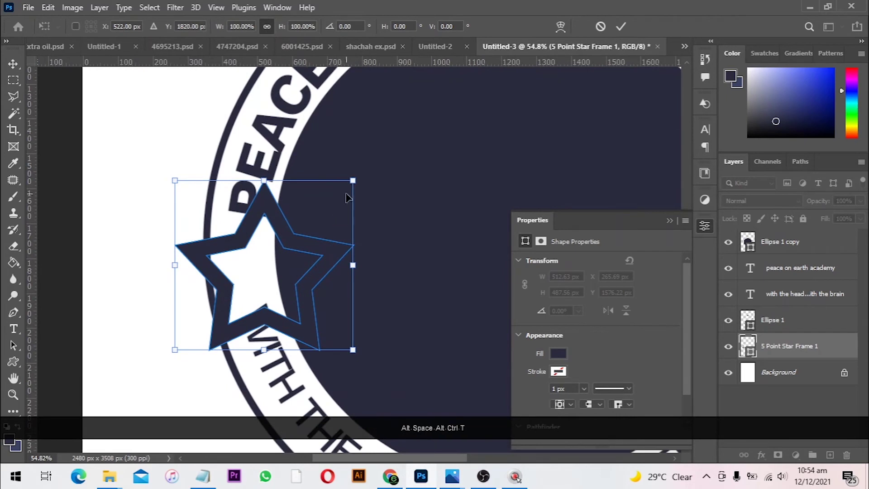
drag(358, 183, 275, 248)
scroll(300, 265, up, 2)
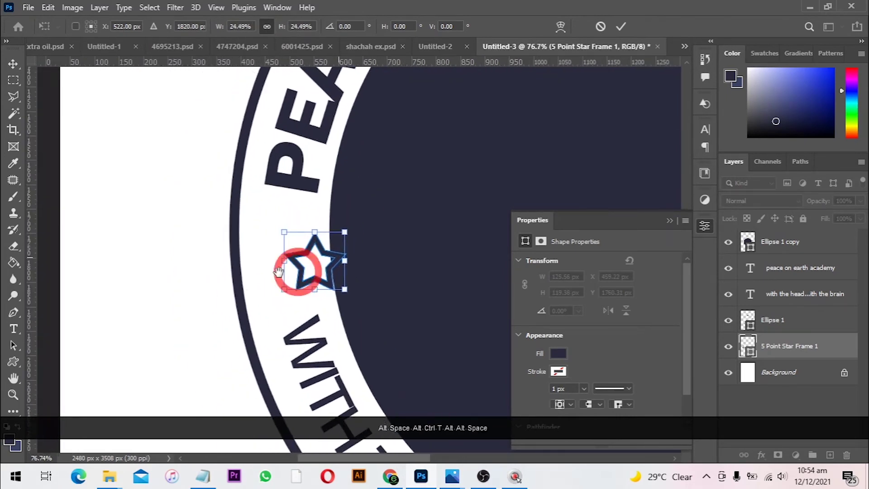
key(Return)
Duplicate the star just above the original, scale the copy to about 59.4%, and nudge it slightly down
scroll(299, 272, up, 3)
drag(220, 294, 219, 230)
key(ctrl+t)
double_click(218, 233)
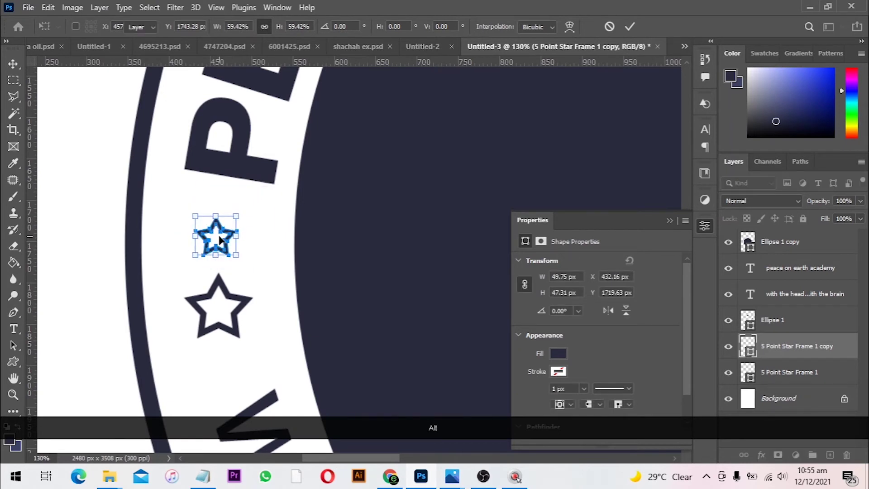
key(Down)
key(Down)
key(Down)
key(Down)
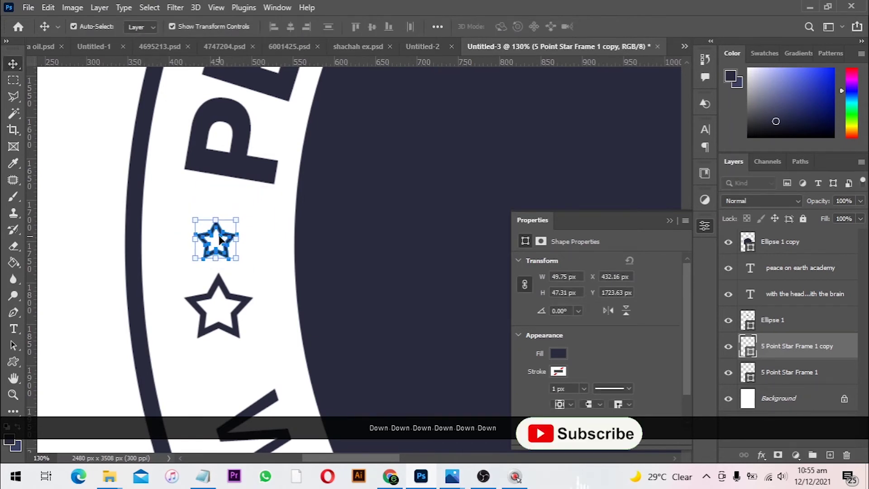
Duplicate the small star to just below the large star, following the curve of the band
shift+click(214, 333)
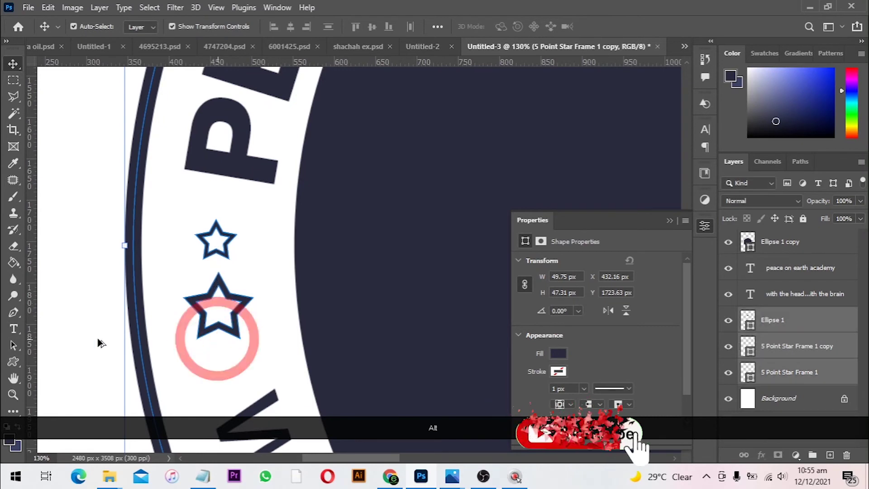
shift+click(59, 285)
drag(231, 243, 242, 368)
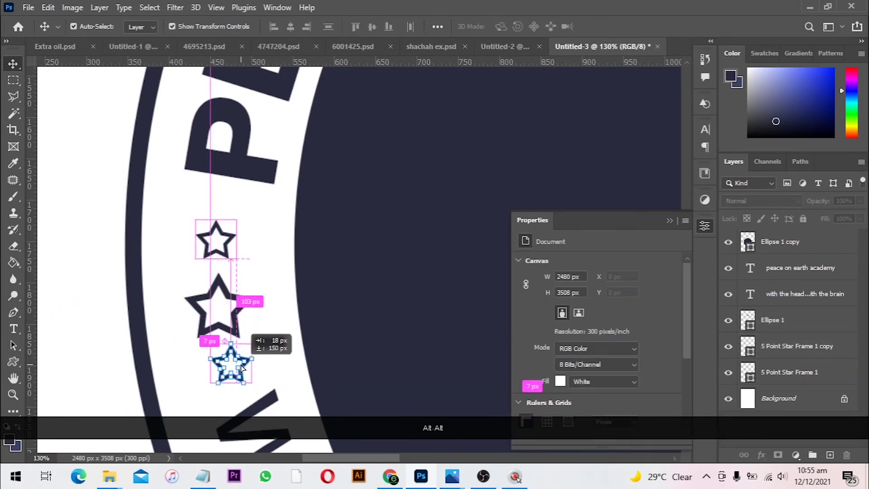
drag(240, 367, 243, 371)
Select the three stars together, nudge them slightly up within the band, and deselect them
shift+click(219, 290)
shift+click(220, 233)
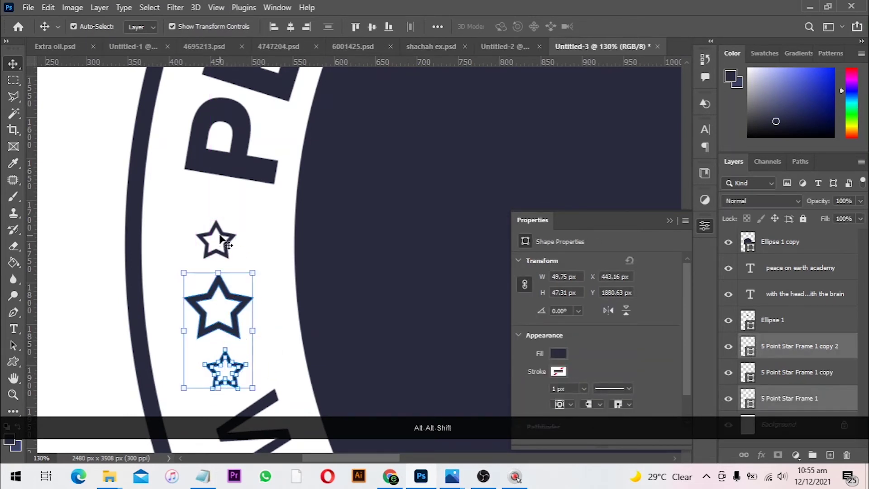
key(Up)
key(Up)
key(Up)
key(Up)
click(101, 352)
scroll(134, 334, down, 3)
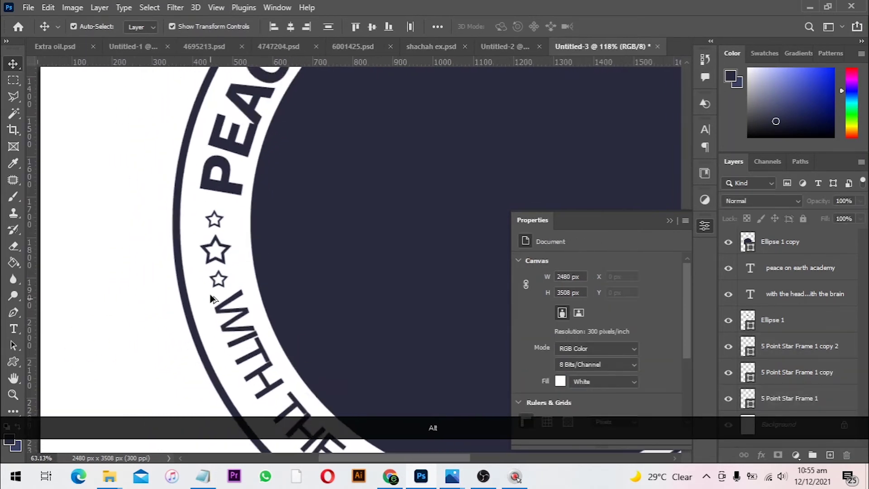
Select the three star shapes between "PEACE" and "WITH" and scale them together to 81.44%
scroll(226, 298, up, 2)
scroll(227, 297, up, 3)
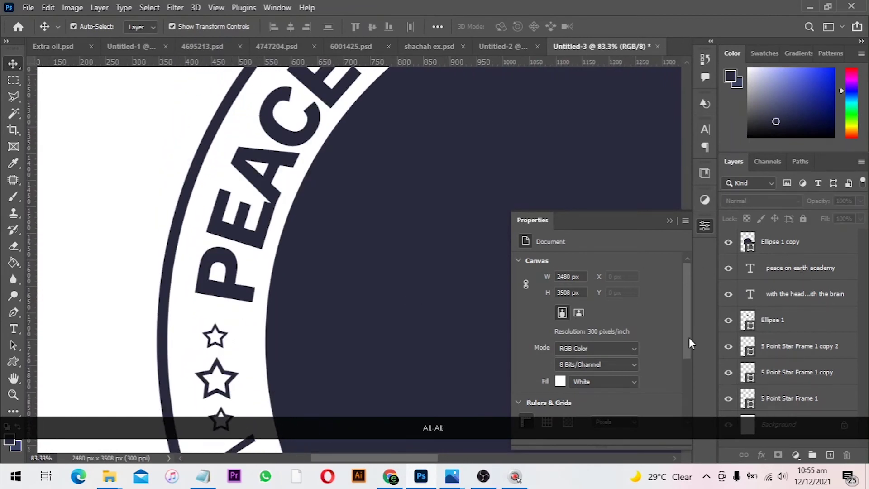
click(220, 342)
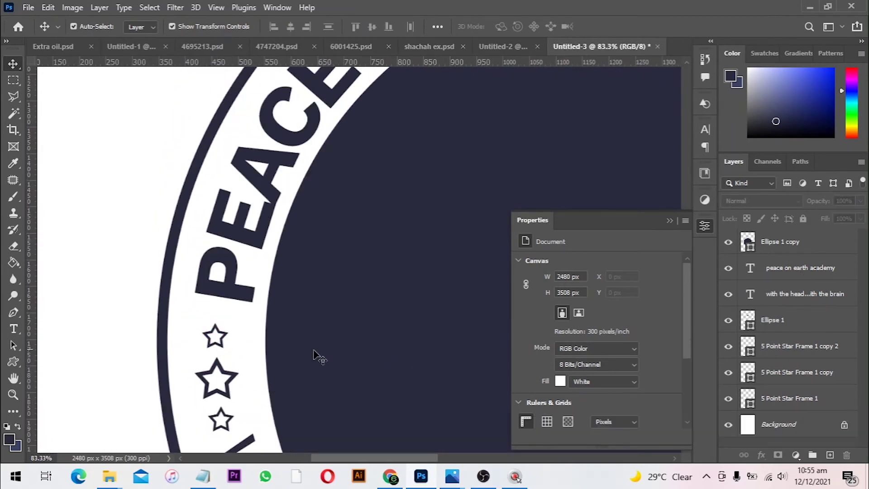
click(199, 375)
shift+click(783, 346)
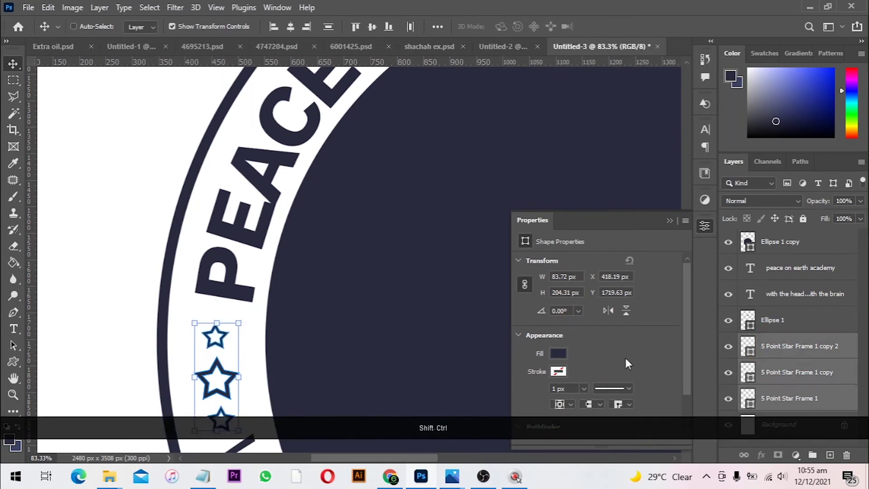
key(ctrl+t)
drag(237, 324, 233, 333)
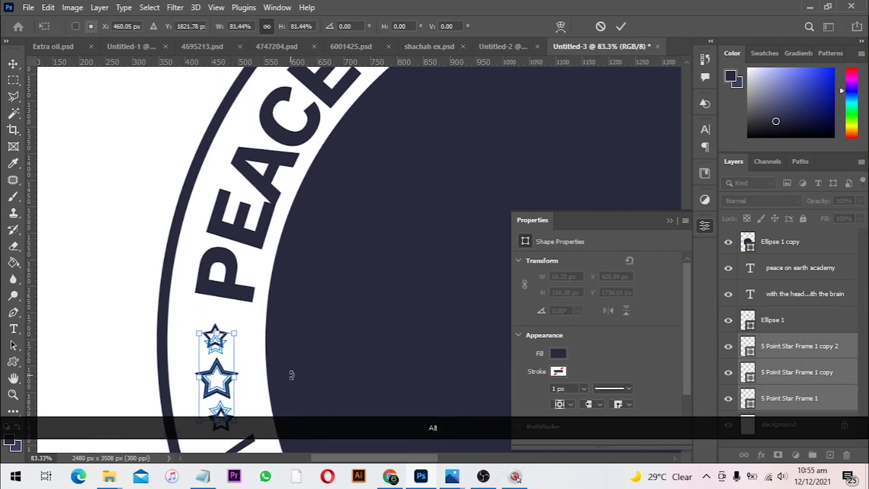
scroll(291, 266, down, 5)
click(291, 249)
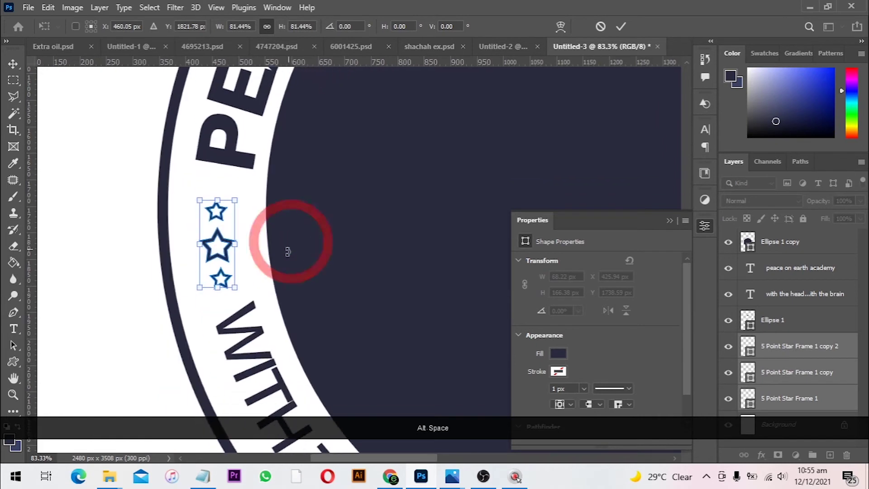
key(Return)
Change the fill of the three stars to a bright lemon yellow and deselect them
click(557, 352)
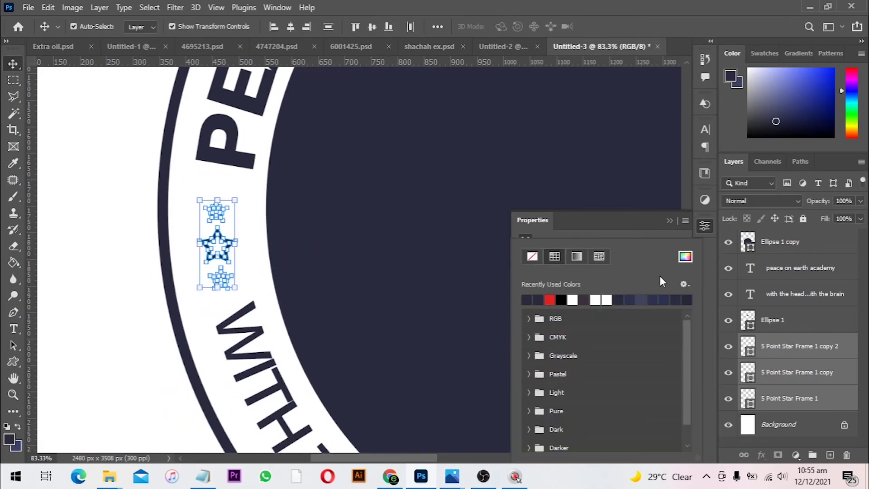
click(685, 256)
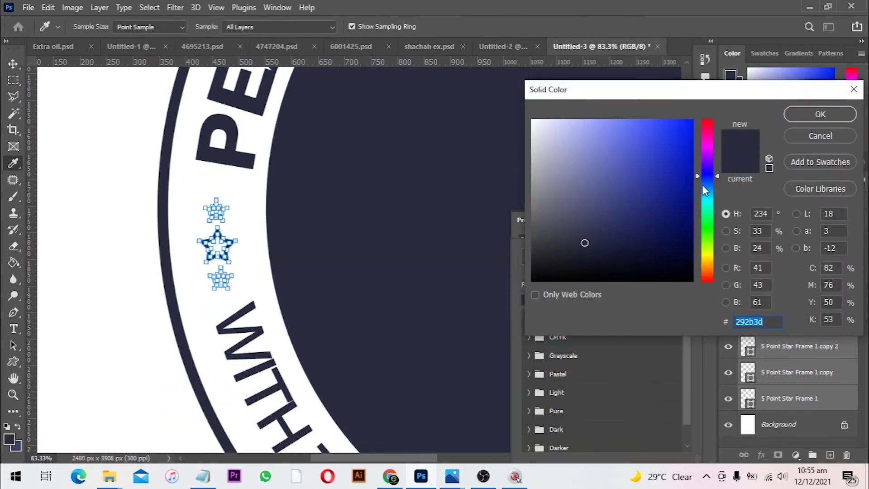
click(711, 255)
click(677, 120)
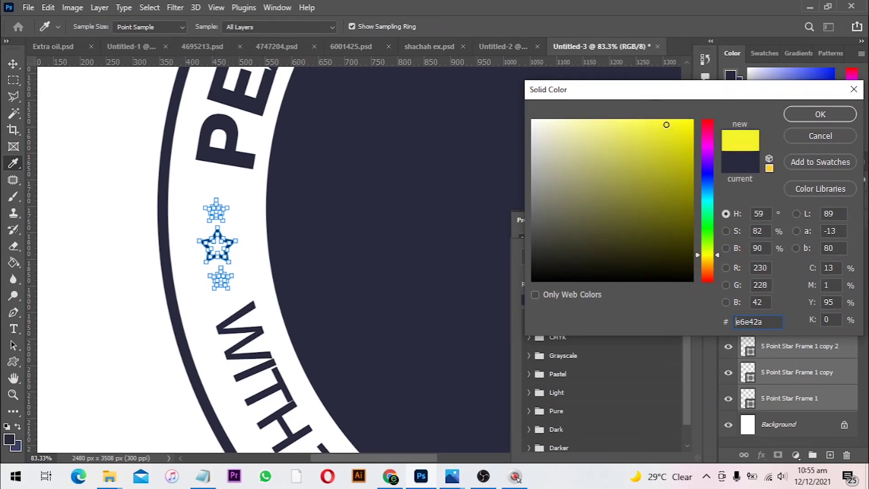
click(820, 114)
click(256, 229)
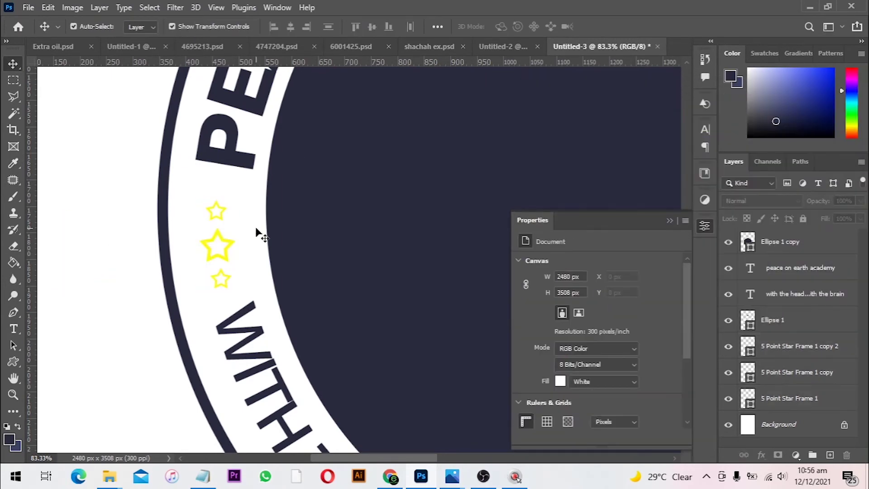
Select the three stars together and set their fill to a deeper golden yellow
drag(221, 264, 179, 208)
click(805, 398)
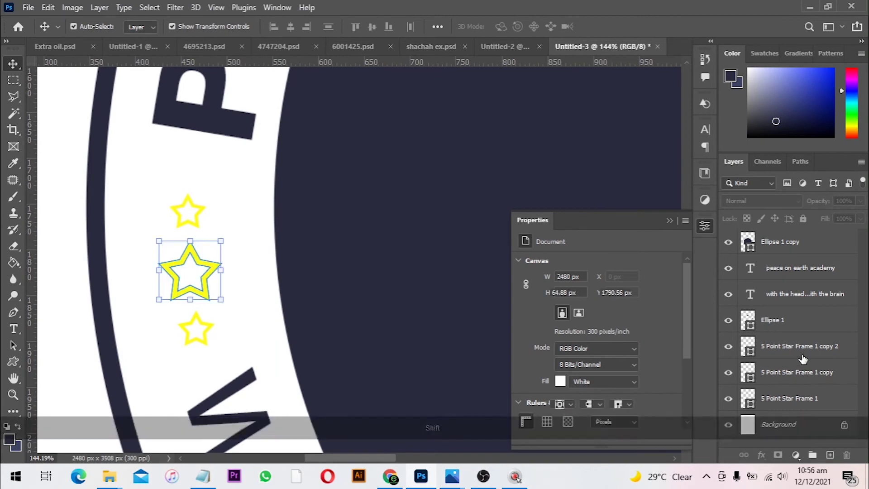
shift+click(803, 346)
click(563, 354)
click(685, 256)
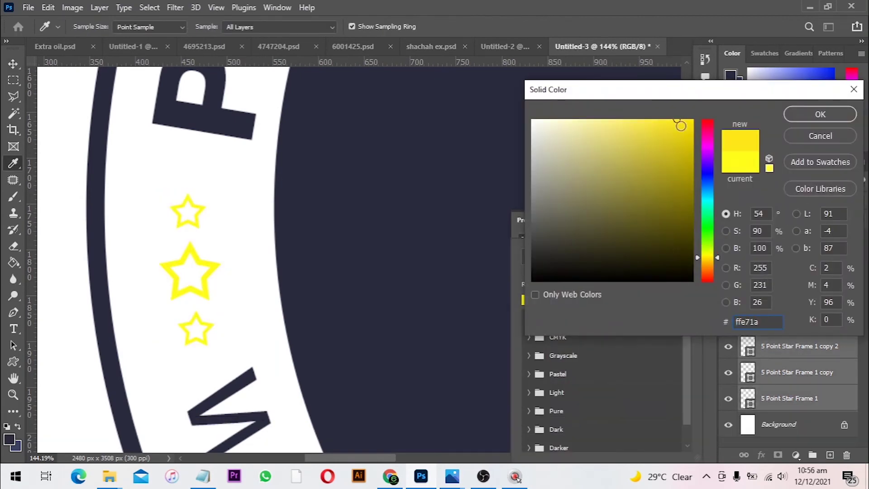
key(Return)
key(v)
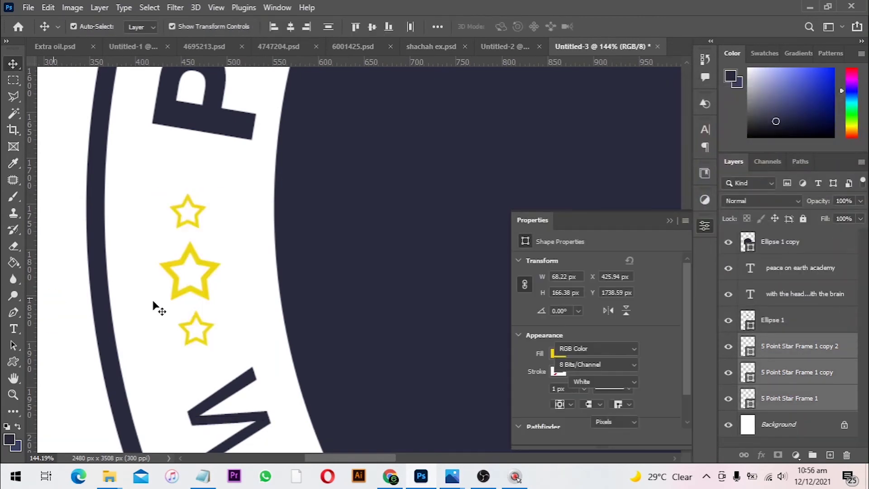
alt+click(235, 326)
drag(235, 326, 248, 294)
Duplicate the three stars straight across the circle to the gap between "ACADEMY" and "BRAIN", nudging the copies outward within the band
click(783, 399)
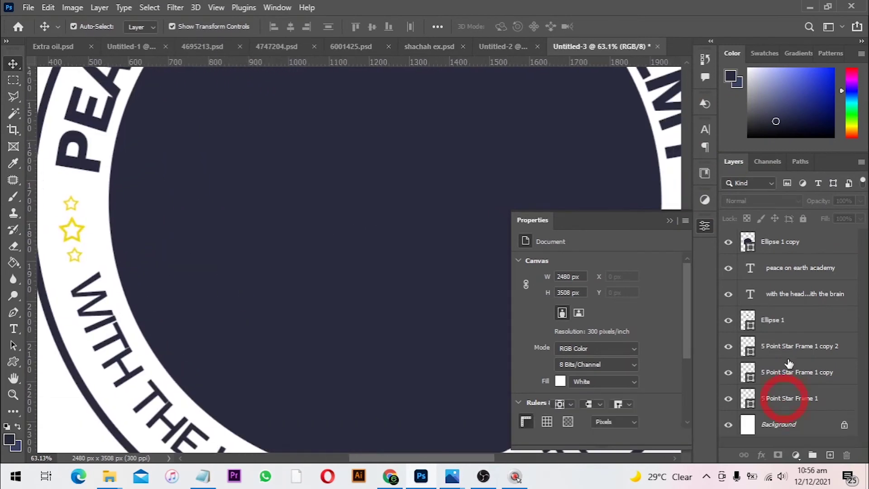
shift+click(796, 346)
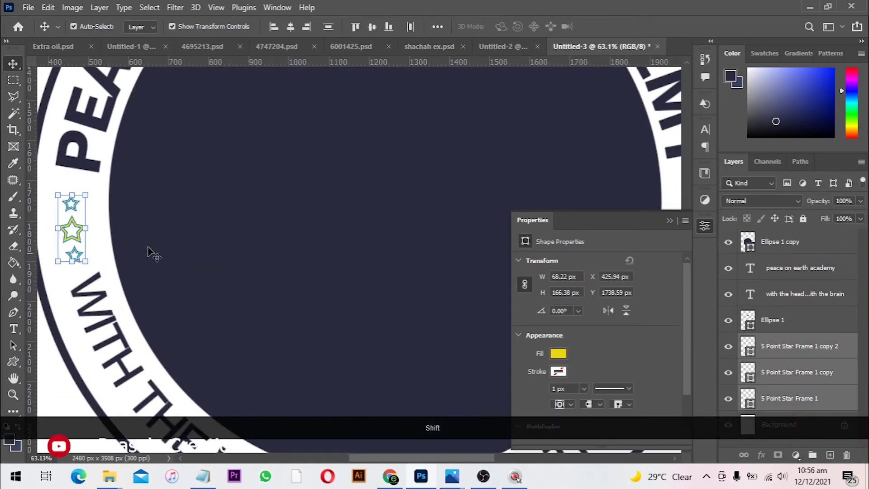
scroll(284, 276, down, 4)
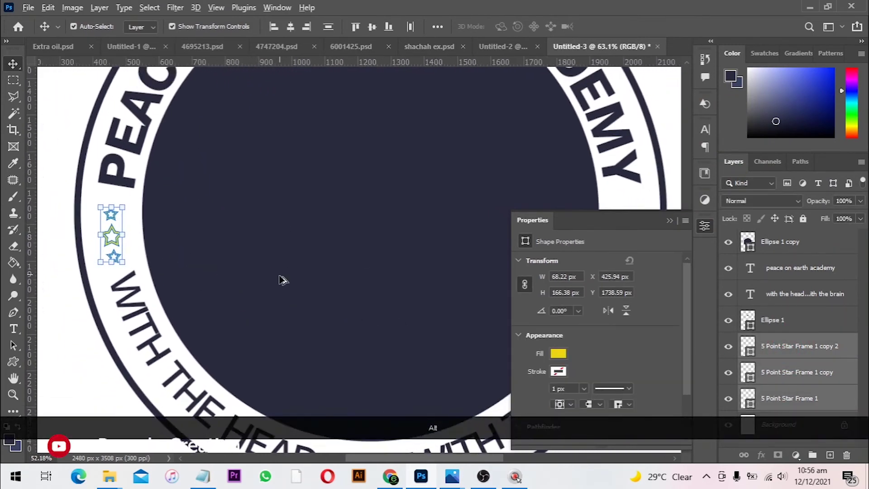
scroll(354, 252, down, 2)
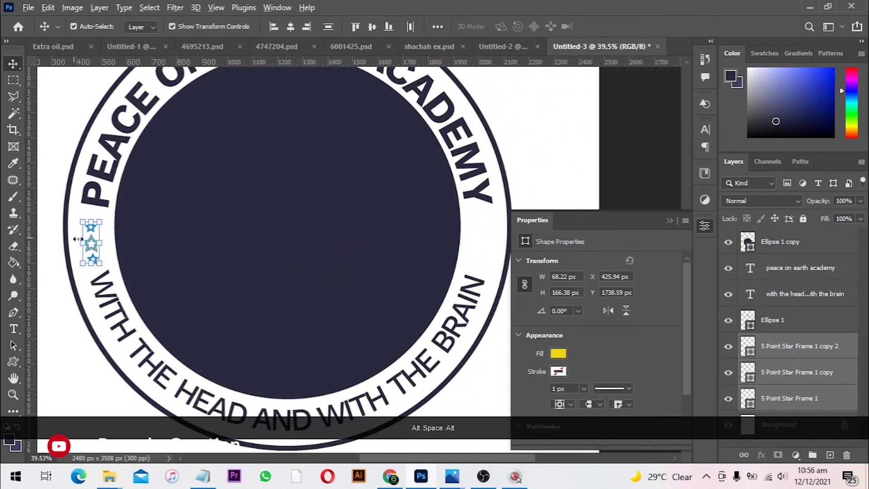
drag(92, 241, 481, 237)
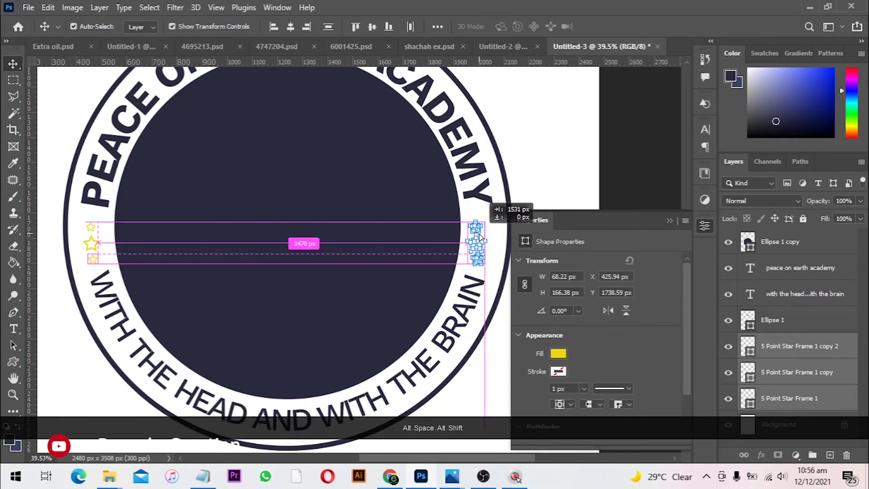
drag(480, 237, 480, 236)
key(Right)
key(Right)
key(Right)
key(Right)
key(Right)
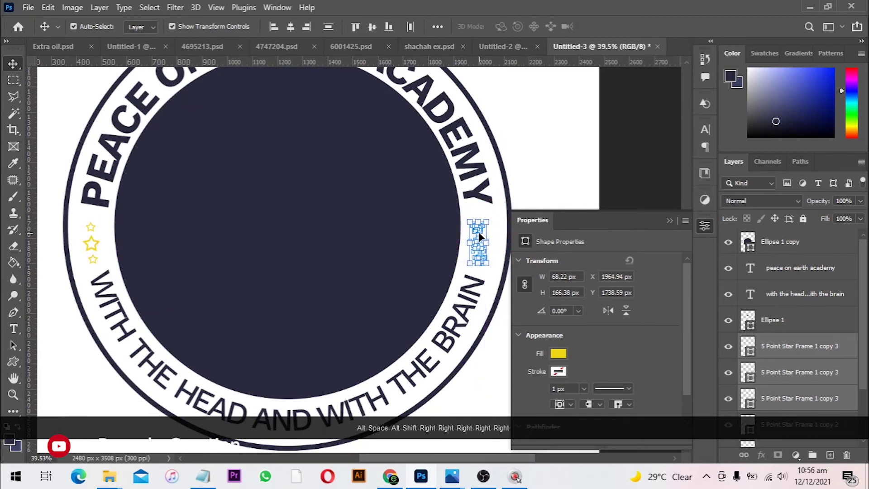
key(Right)
Group the copied stars, flip the group horizontally, nudge it slightly outward to centre it in the band, and deselect it
key(ctrl+g)
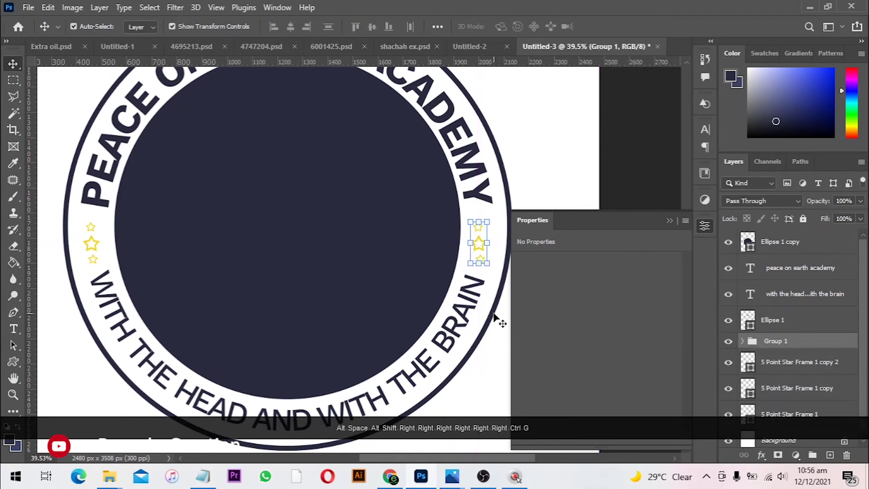
key(ctrl+t)
click(478, 249)
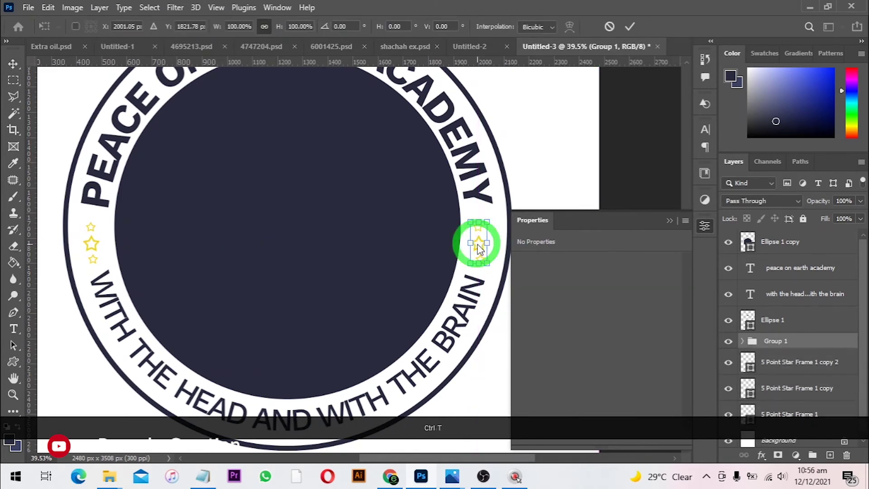
click(519, 444)
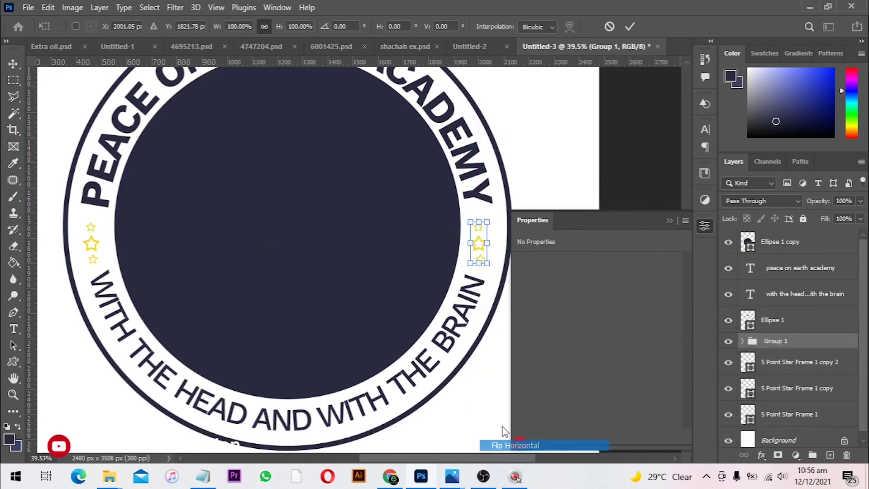
scroll(481, 235, up, 3)
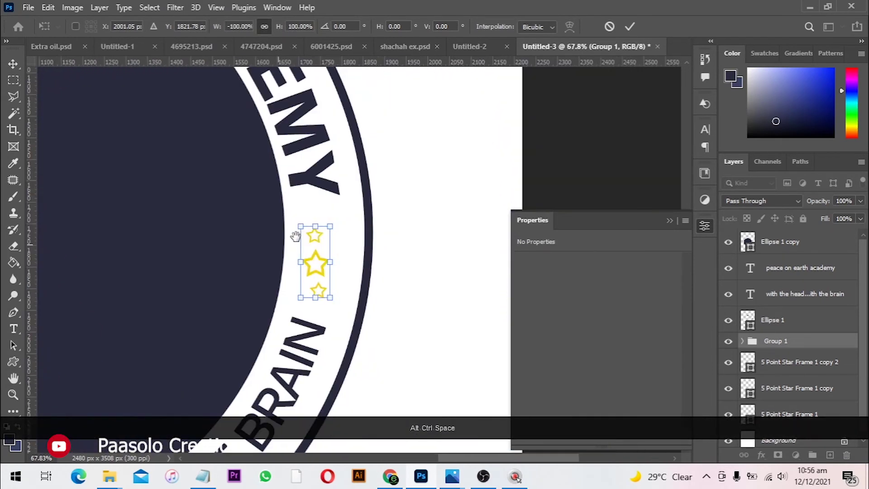
drag(288, 236, 326, 237)
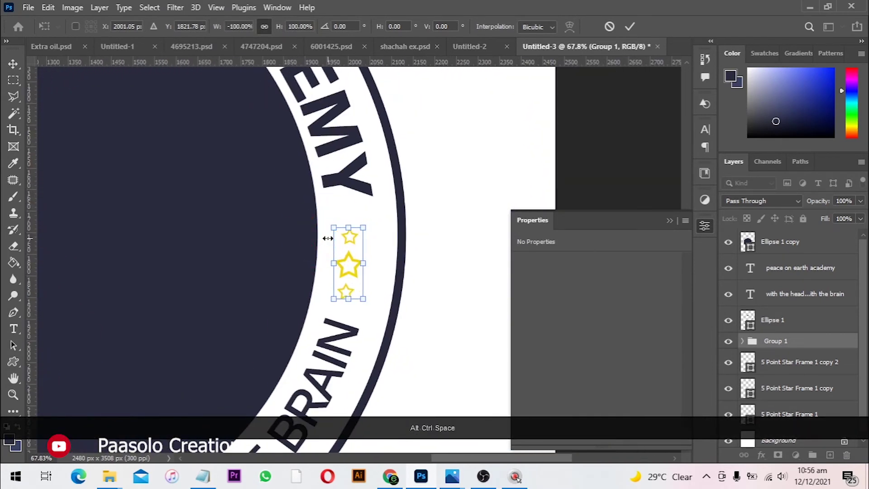
key(Right)
key(Right)
key(Right)
key(Return)
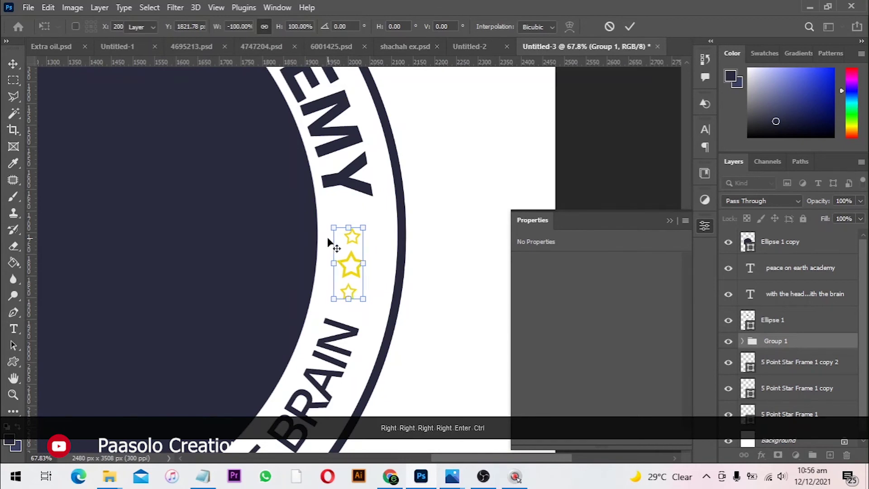
key(ctrl+0)
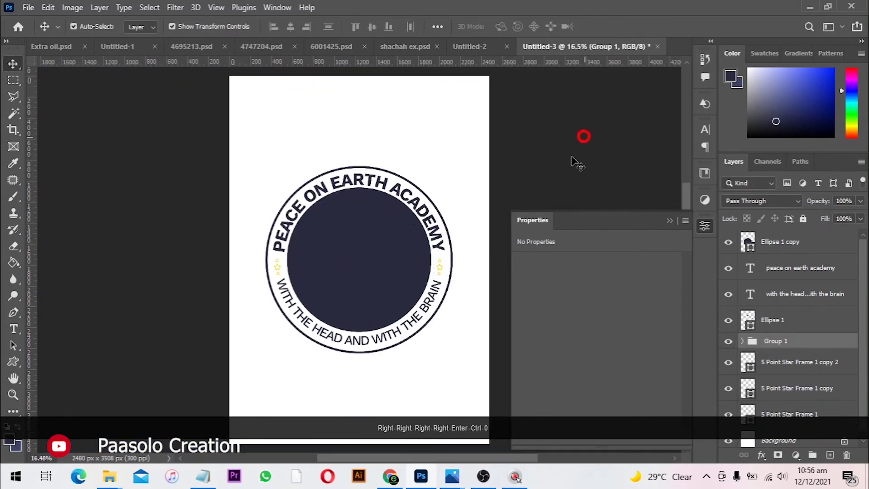
click(574, 161)
scroll(375, 274, up, 1)
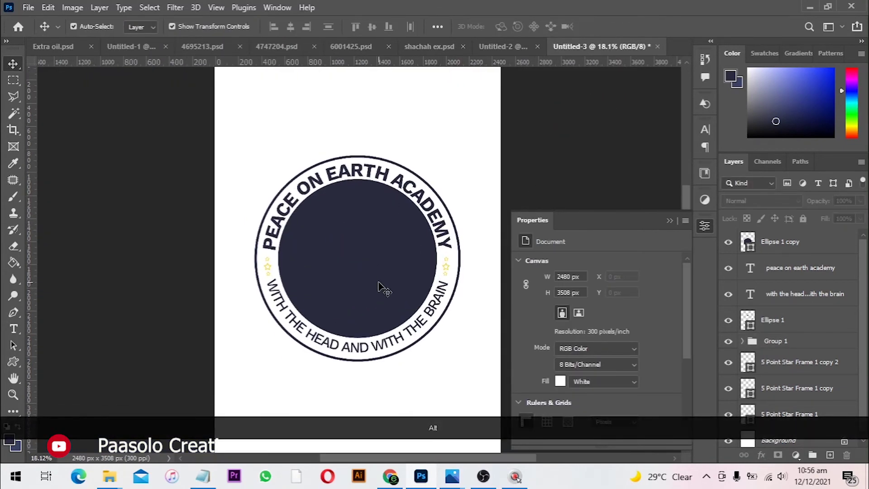
scroll(375, 283, down, 1)
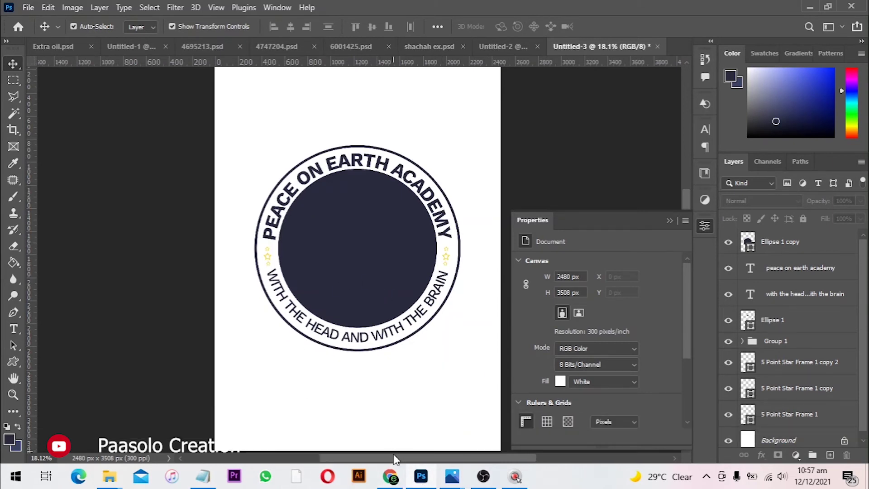
Switch to File Explorer and open the Downloads folder
click(390, 476)
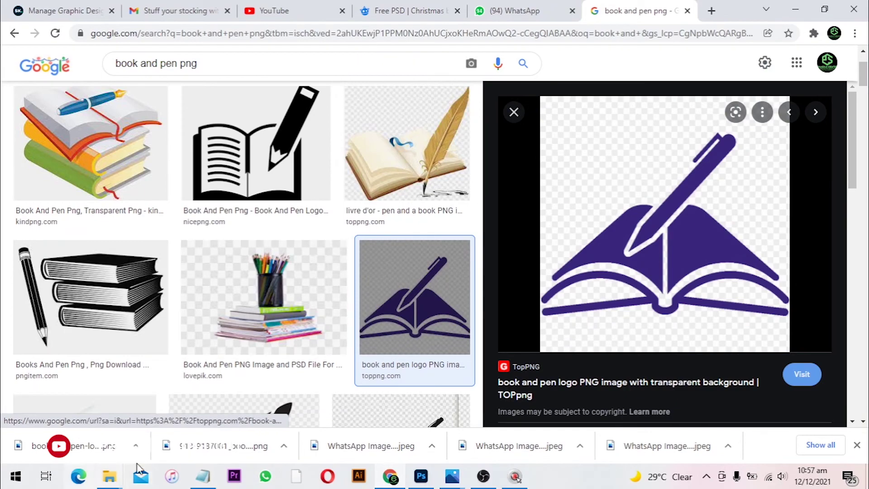
mouse_move(109, 476)
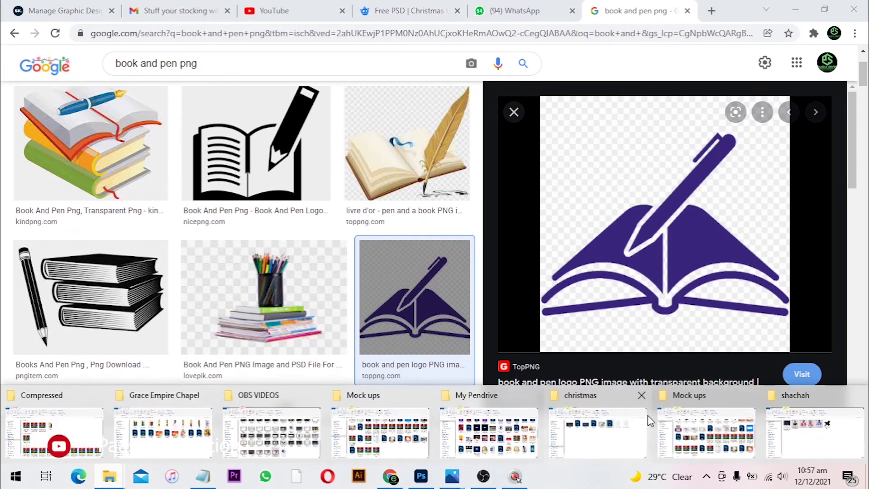
mouse_move(453, 428)
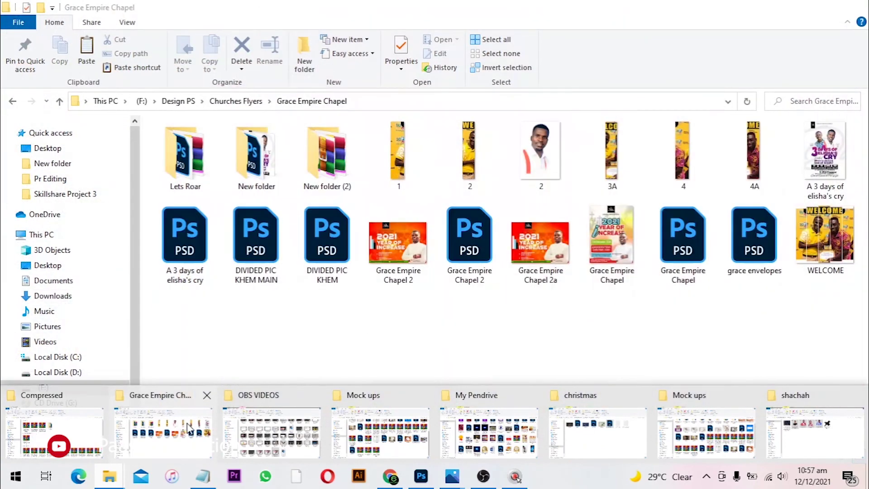
click(189, 428)
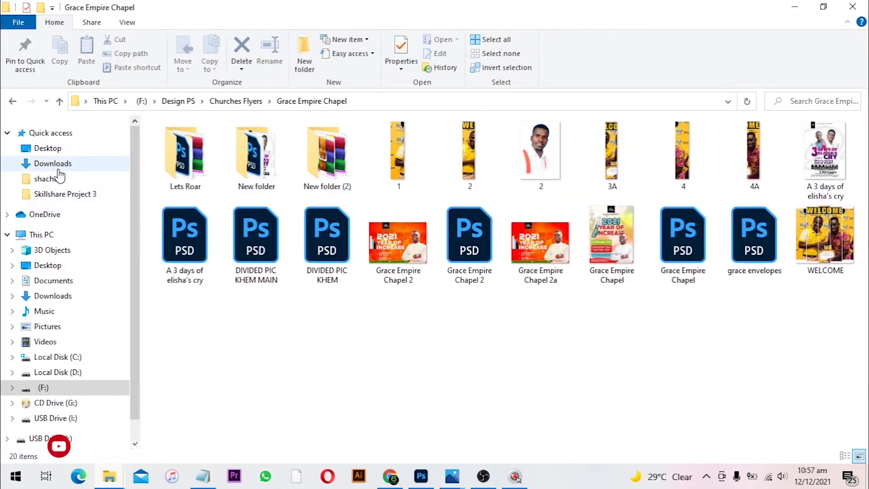
click(123, 164)
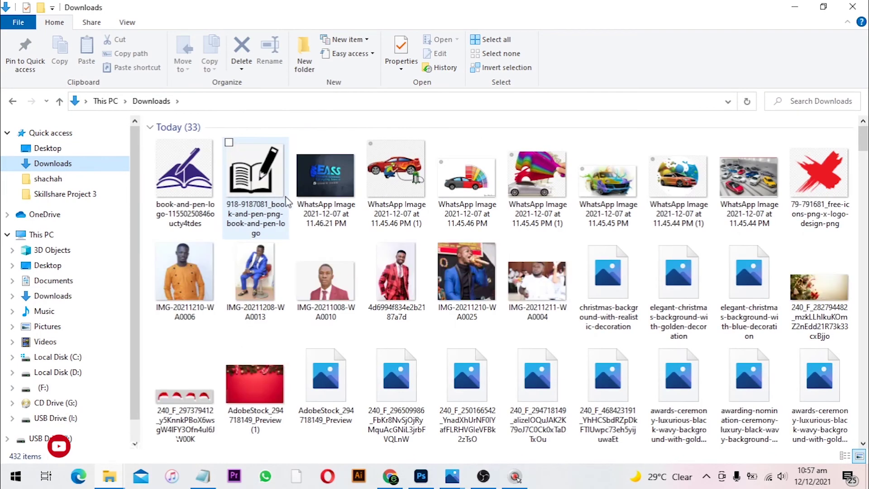
click(186, 178)
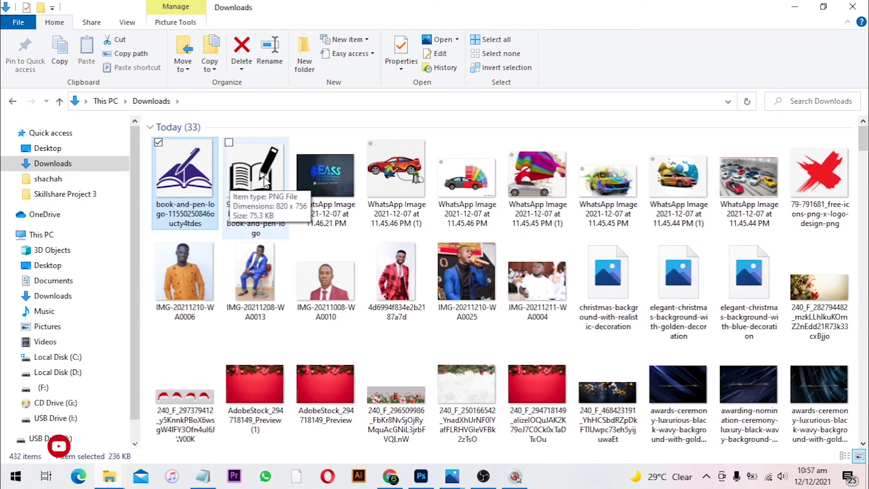
drag(248, 177, 359, 334)
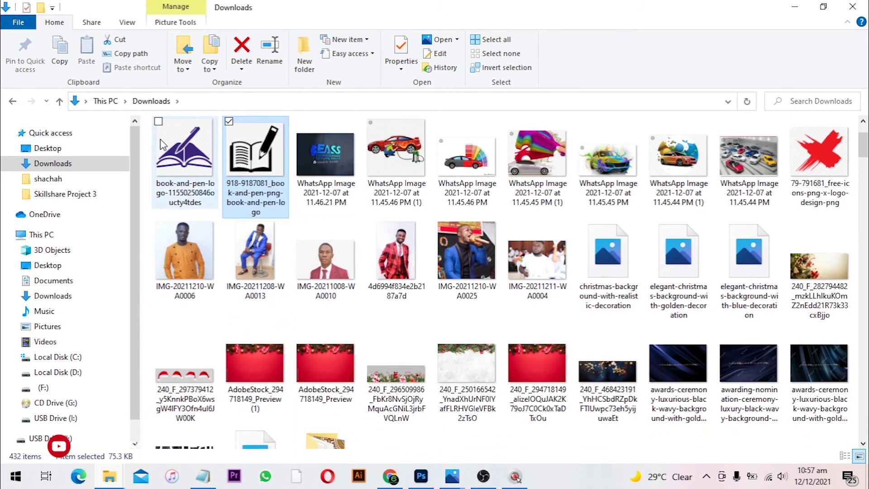
drag(220, 167, 393, 5)
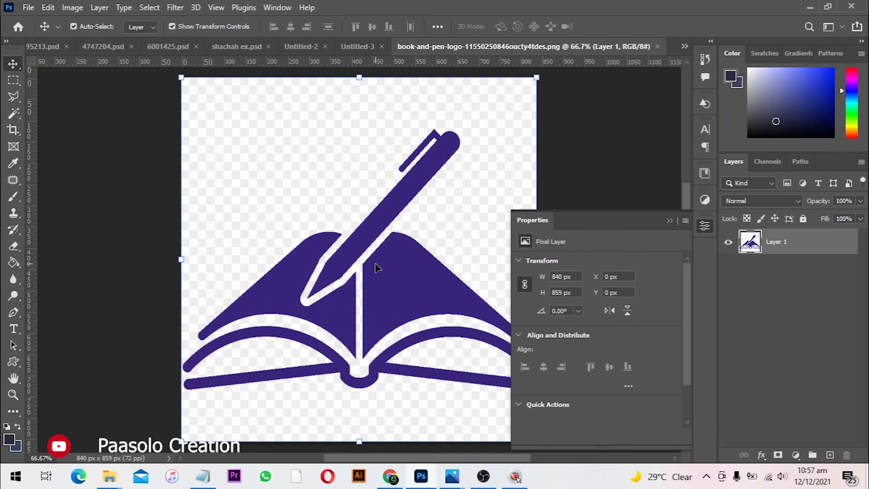
Select the background around the book-and-pen artwork with the Magic Wand and invert the selection to the purple emblem
scroll(341, 235, down, 1)
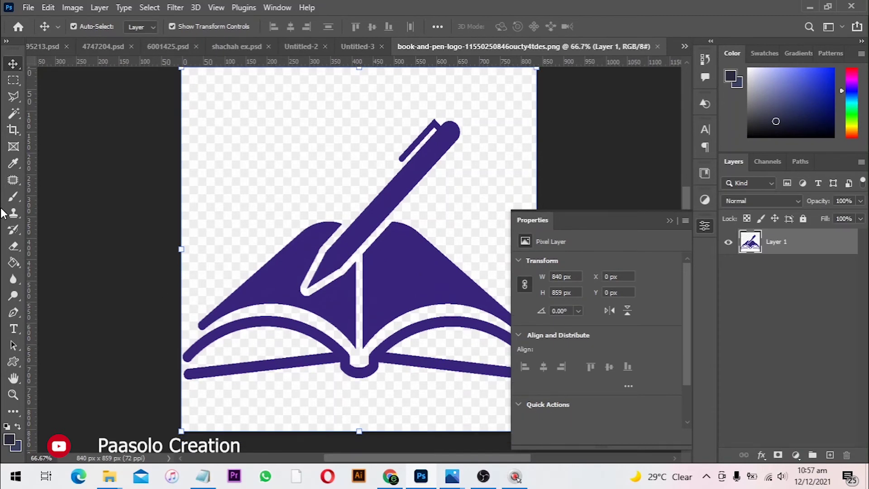
click(14, 114)
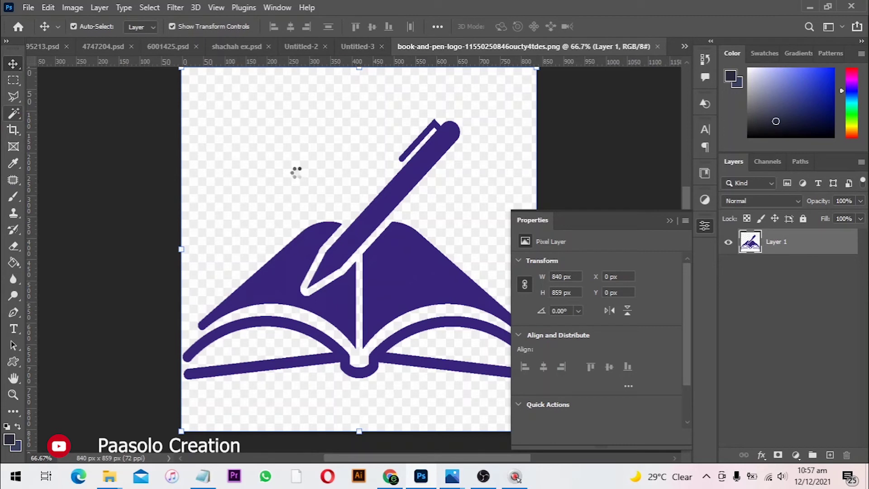
key(w)
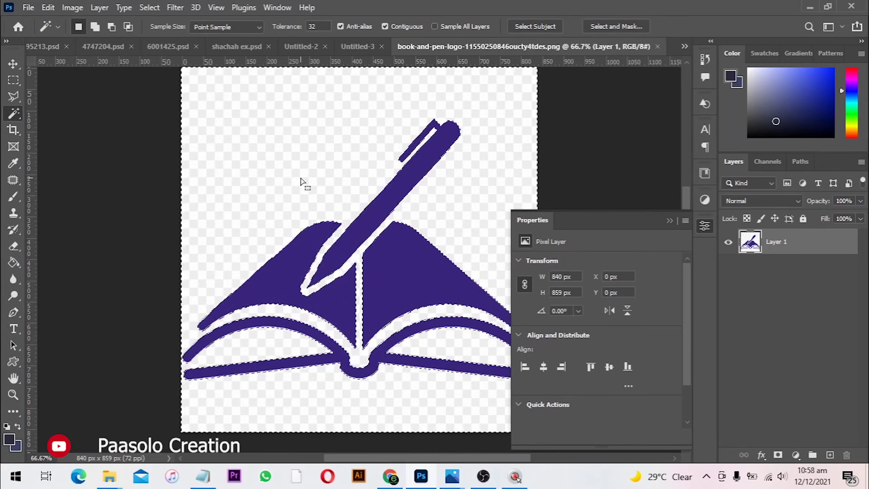
key(ctrl+shift)
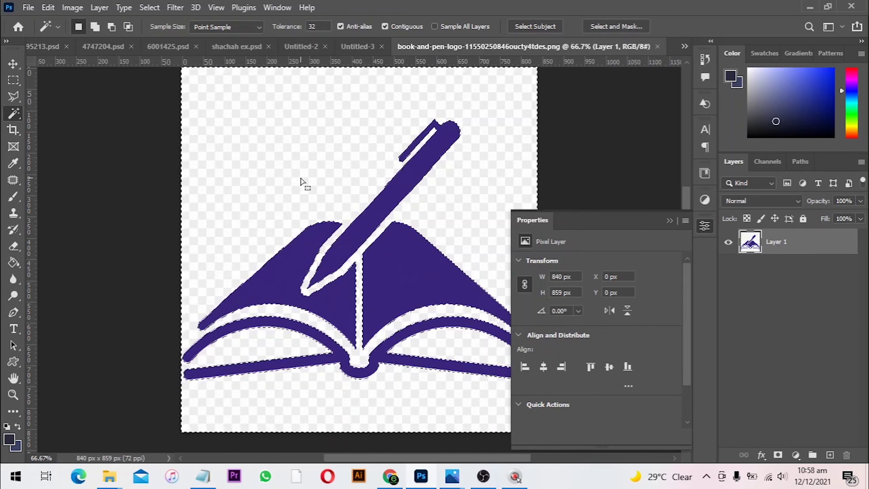
key(ctrl+shift+i)
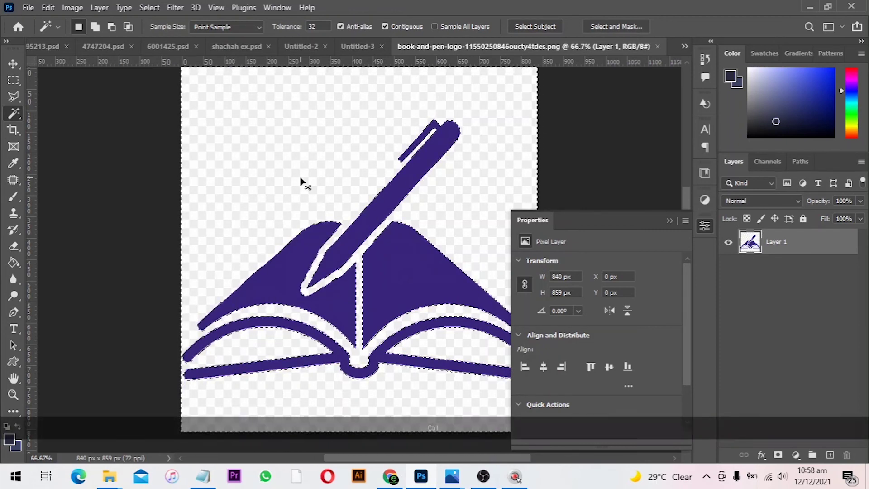
click(300, 181)
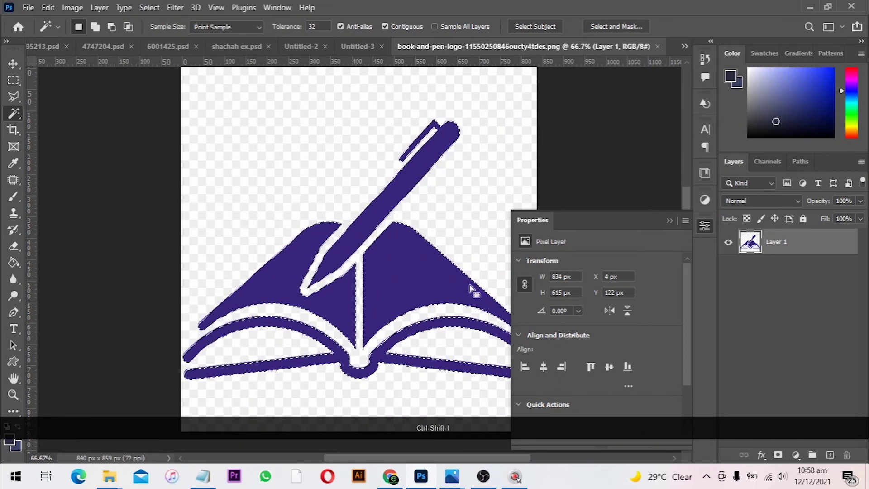
Copy the selected emblem to a new layer, hide the original Layer 1, and collapse the object properties
key(ctrl+j)
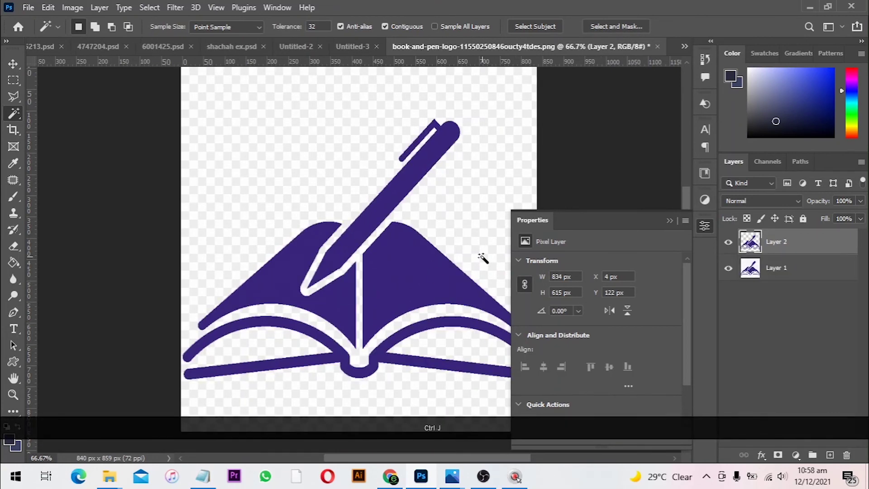
click(727, 268)
click(670, 221)
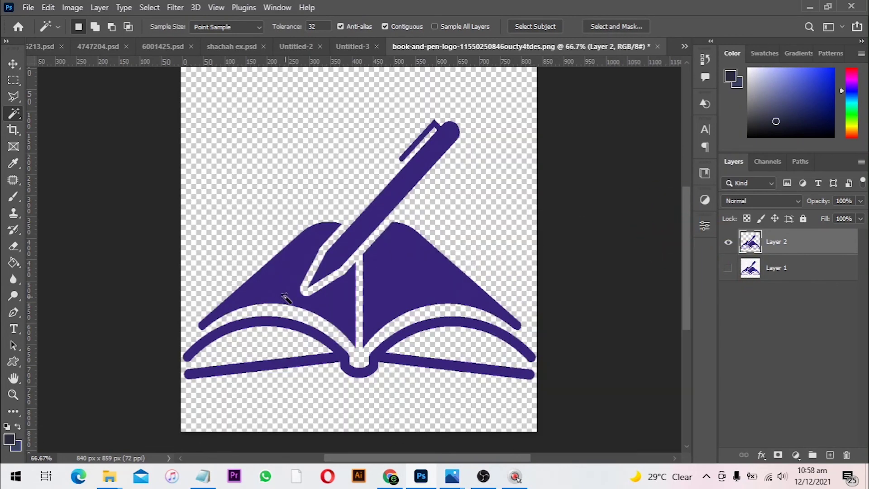
Move the cut-out emblem into the Untitled-3 document, centre it in the dark circle, and enlarge it from its centre to about 110%
key(v)
drag(410, 244, 358, 258)
key(alt)
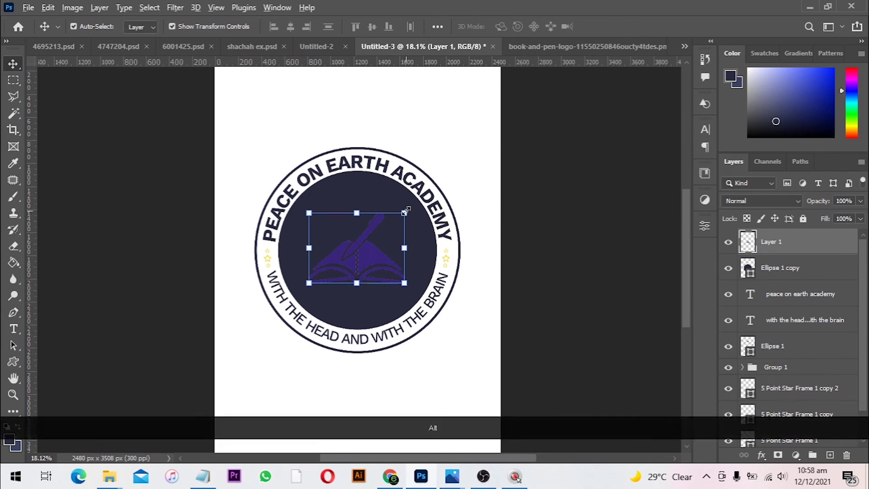
drag(410, 209, 410, 209)
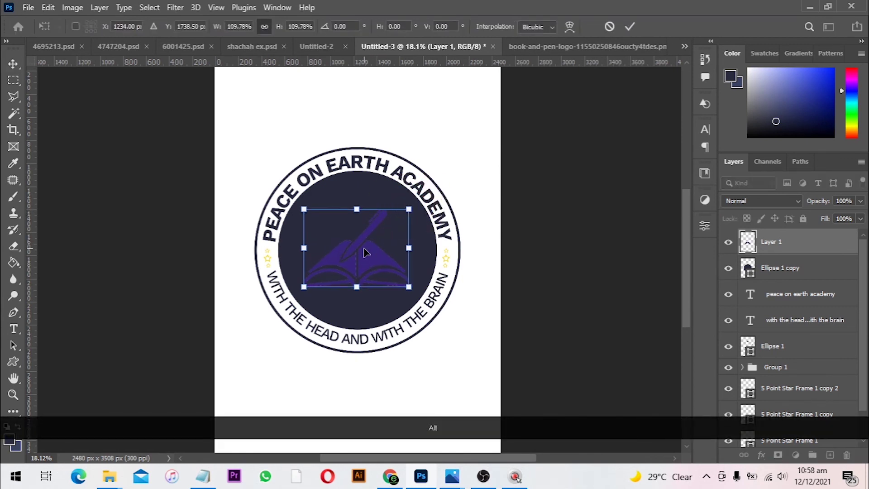
click(360, 249)
Add a Color Overlay effect to the emblem layer and open its overlay colour for editing
click(785, 248)
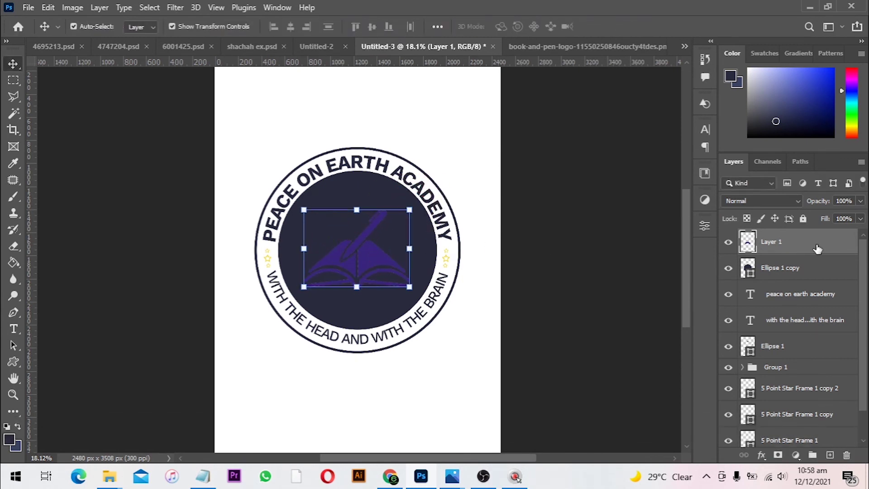
click(761, 458)
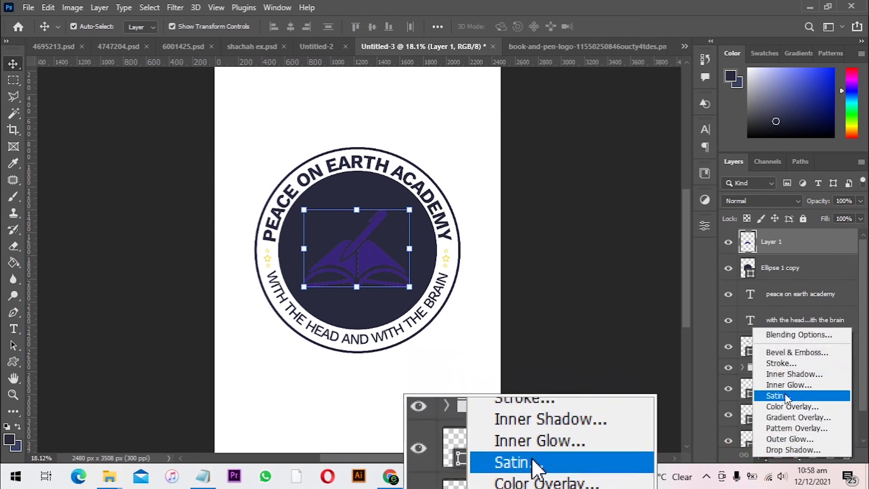
click(789, 407)
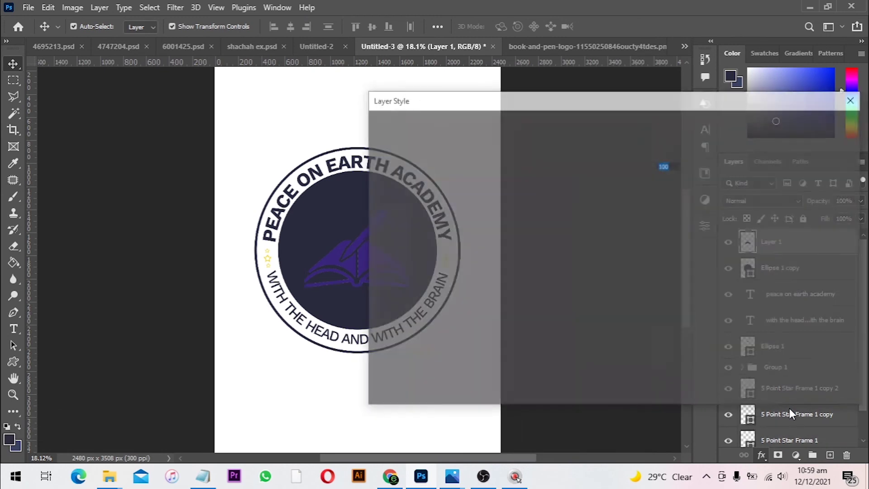
drag(505, 101, 650, 112)
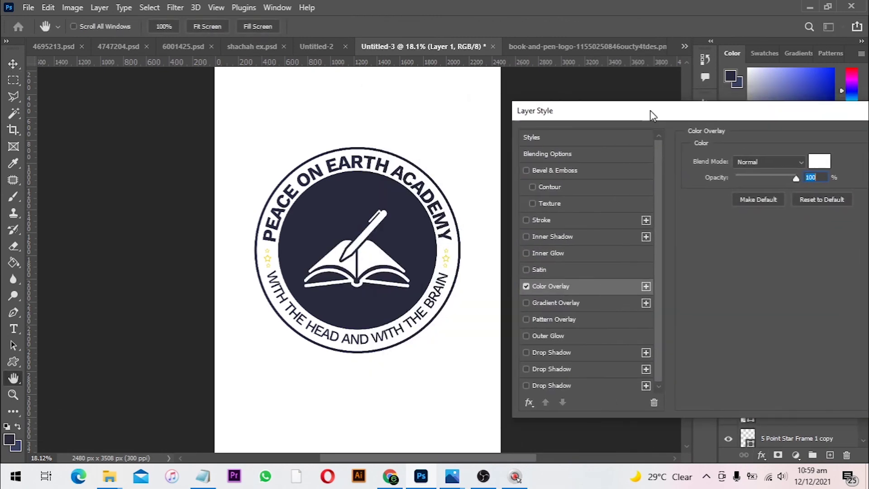
click(819, 160)
Set the emblem's overlay colour to the yellow sampled from the large star beside "WITH" and apply the effect
key(ctrl+equal)
key(ctrl+equal)
key(ctrl+equal)
key(ctrl+equal)
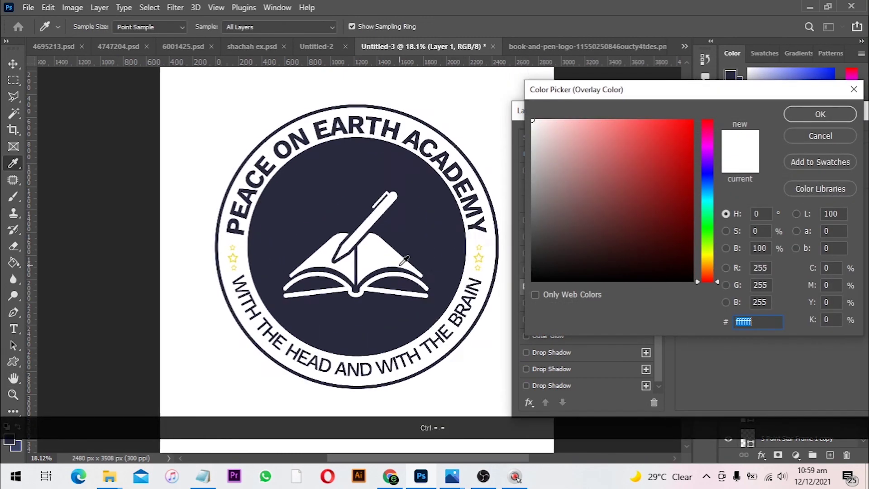
key(space)
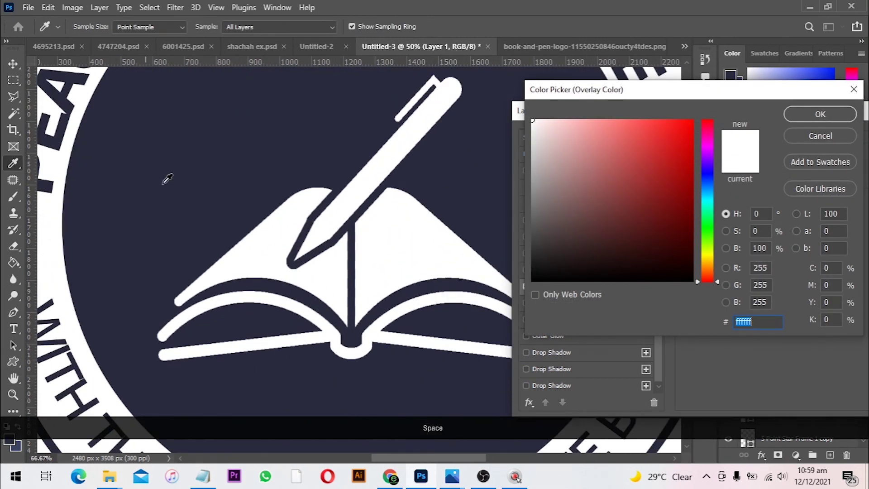
drag(167, 180, 397, 119)
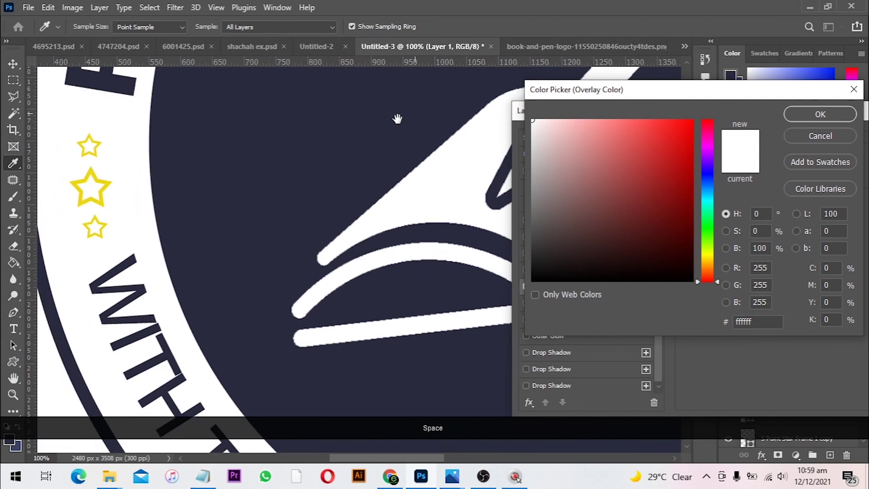
click(104, 179)
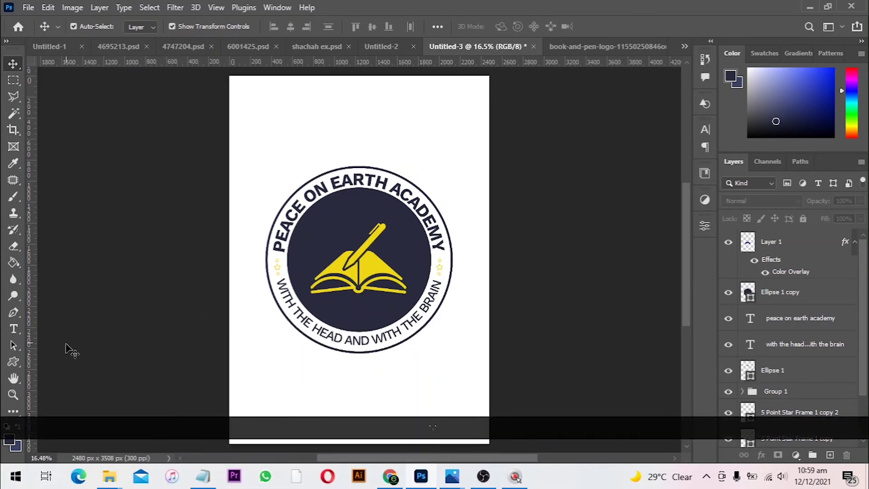
key(Tab)
key(Tab)
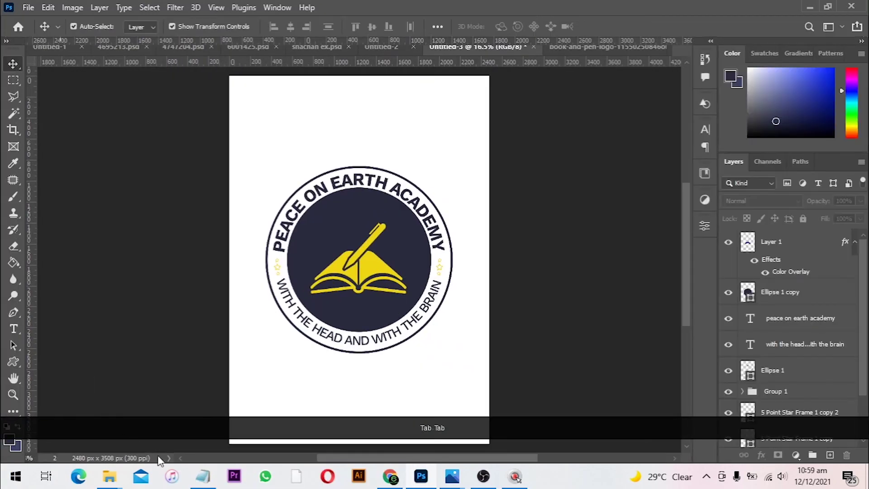
click(109, 476)
key(super)
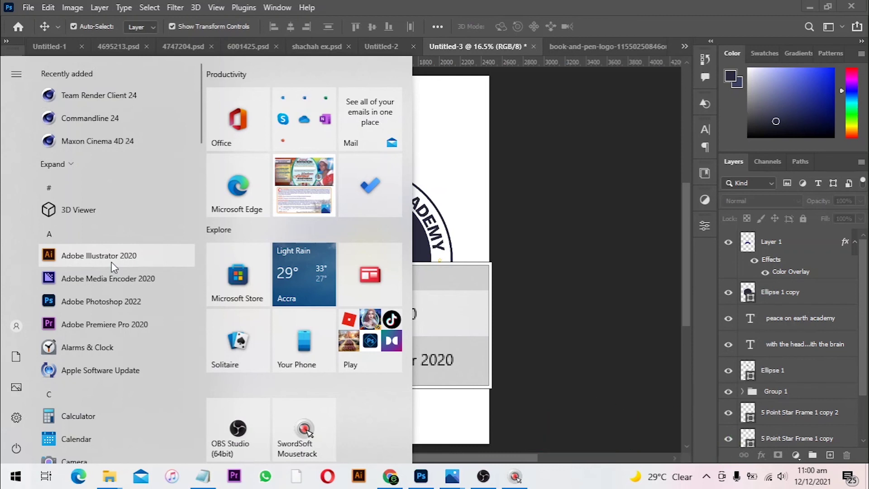
click(471, 221)
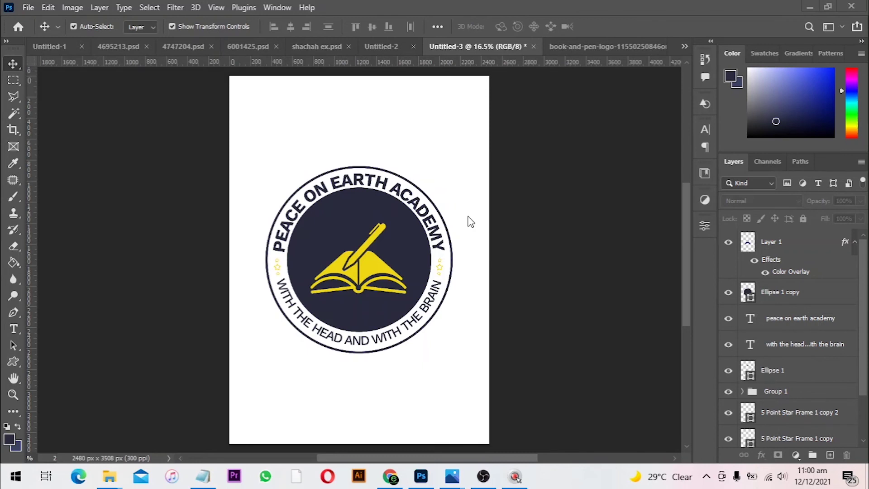
Group all the logo layers above the Background into a single group
key(ctrl+g)
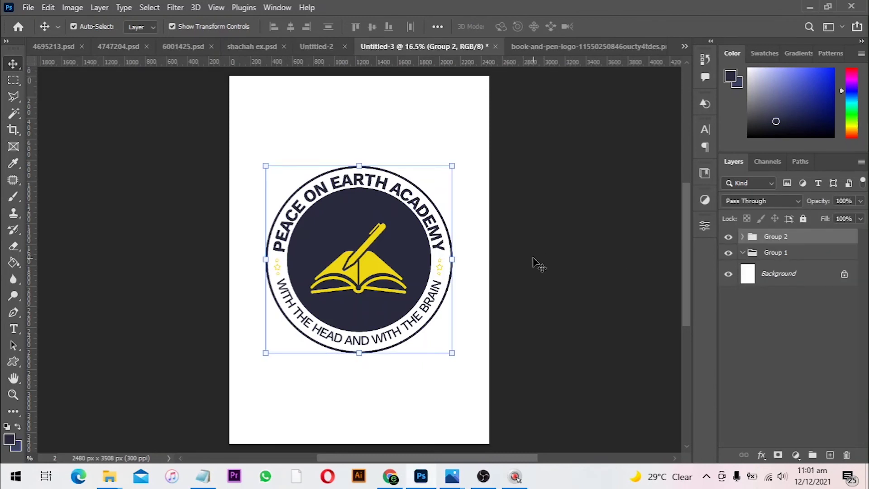